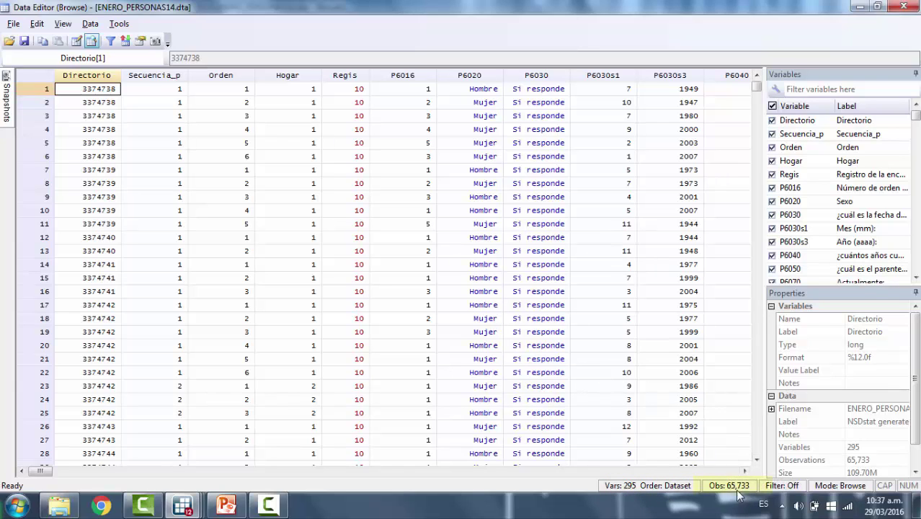
# Step: Close the data browser and insert the variables Directorio, Secuencia_p, Orden, Hogar, P6020 and P6040 into the command line
pyautogui.click(897, 10)
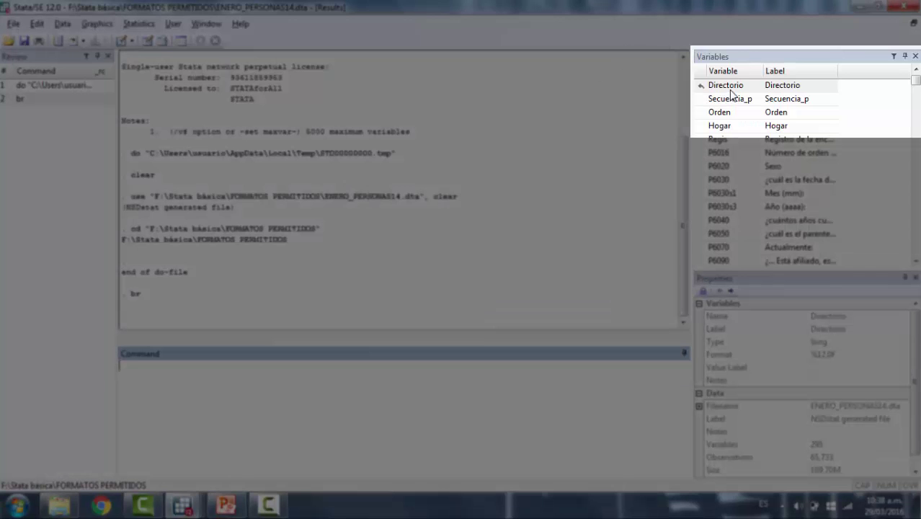
pyautogui.click(732, 87)
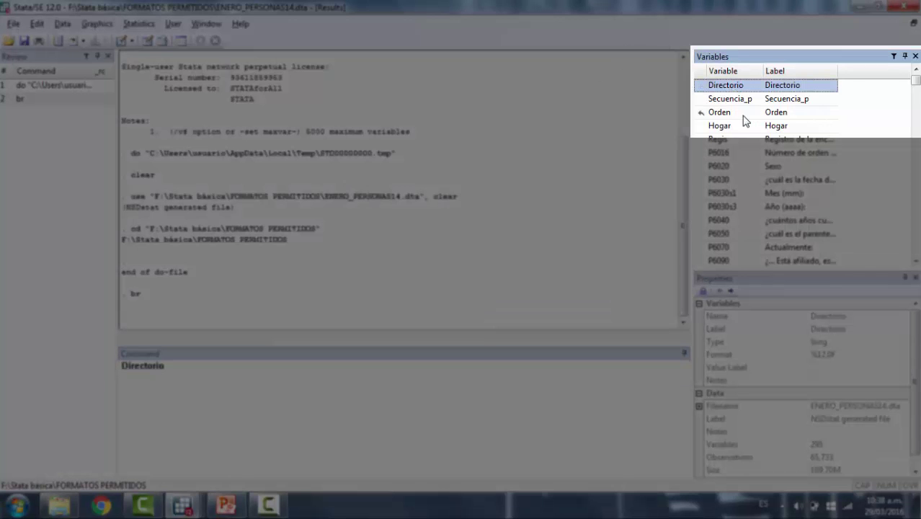
pyautogui.click(741, 100)
pyautogui.click(740, 113)
pyautogui.click(734, 126)
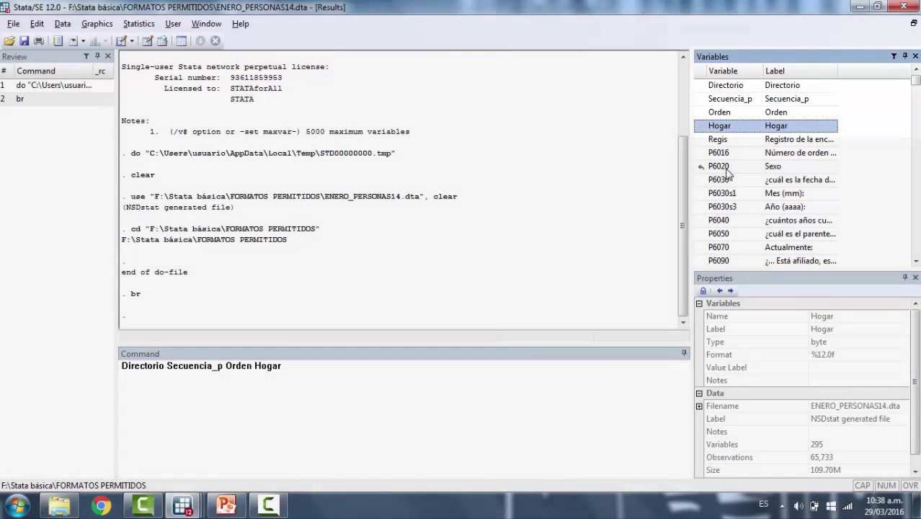
pyautogui.click(730, 166)
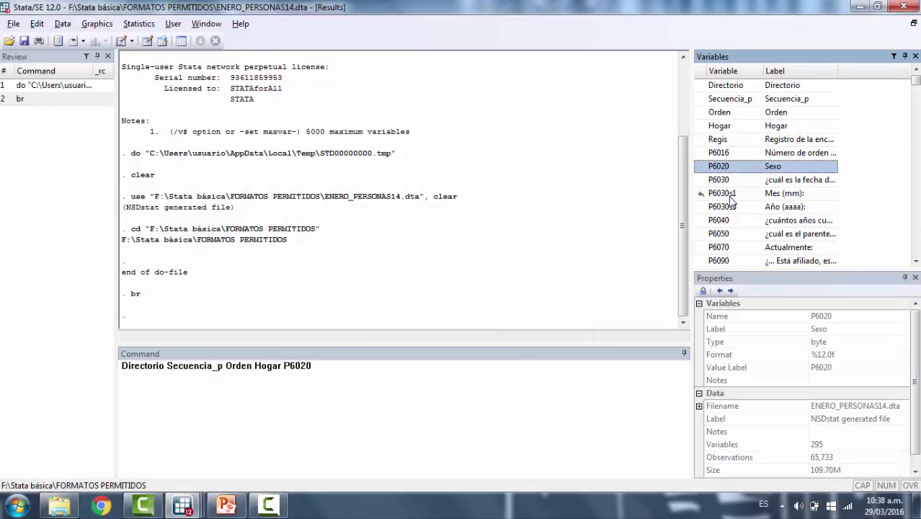
pyautogui.click(733, 220)
# Step: Prefix the variable list with keep and run the command to retain only those variables in the dataset
pyautogui.click(126, 370)
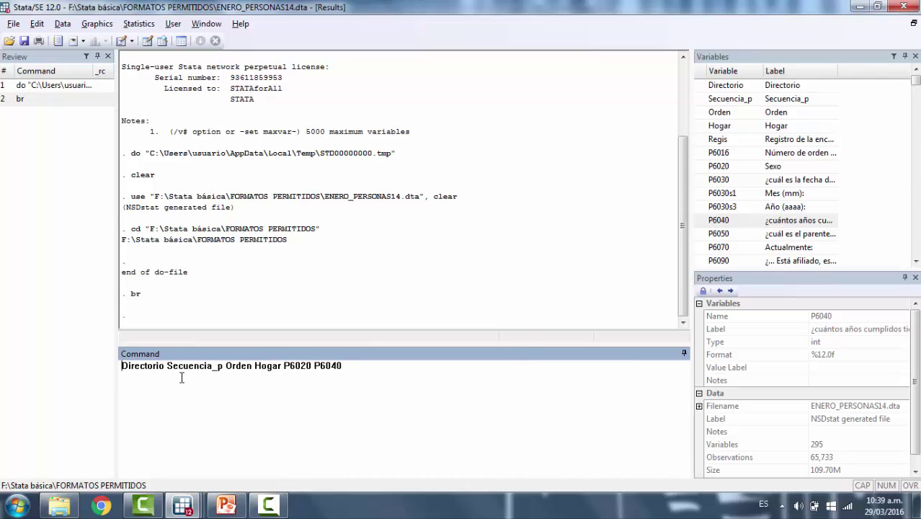
pyautogui.write('keep')
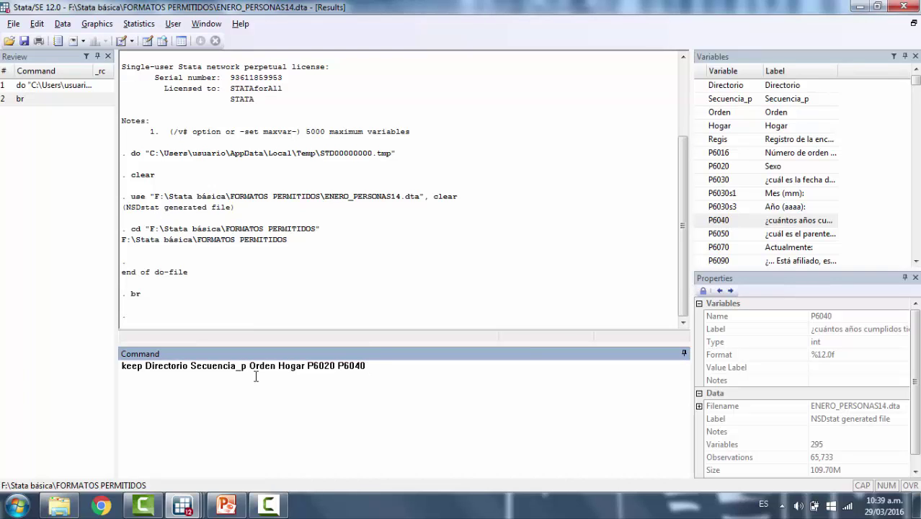
pyautogui.click(147, 368)
pyautogui.click(373, 366)
pyautogui.press('Return')
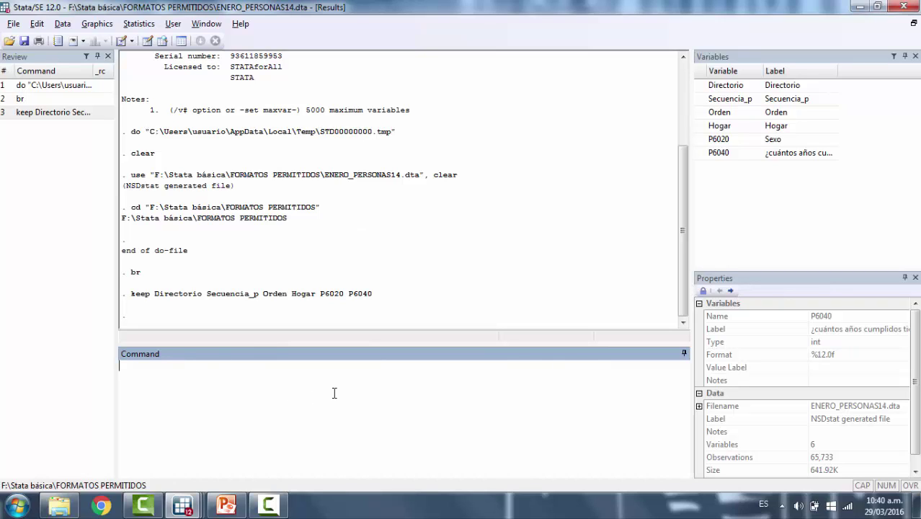
# Step: Browse the reduced dataset with br, look across its columns from Directorio to P6040, and close the browser
pyautogui.write('br')
pyautogui.press('Return')
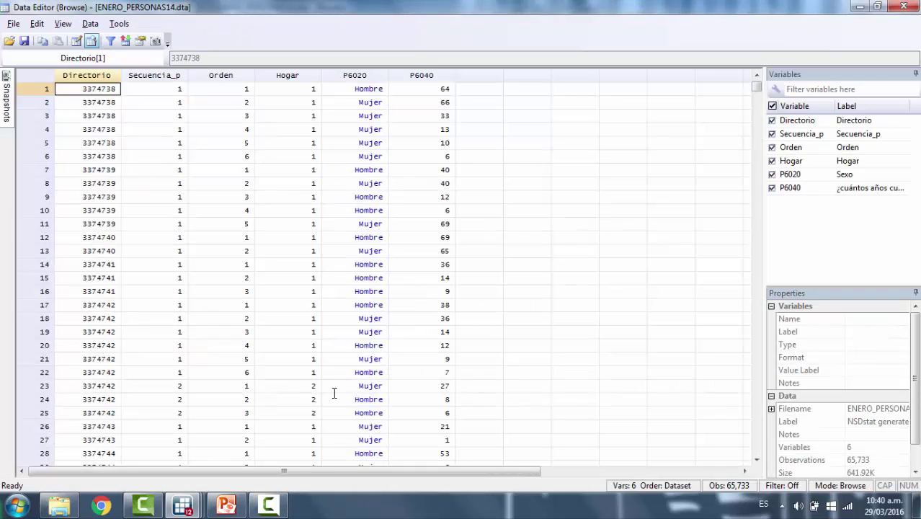
pyautogui.press('Right')
pyautogui.press('Right')
pyautogui.press('Right')
pyautogui.press('Right')
pyautogui.press('Right')
pyautogui.press('Left')
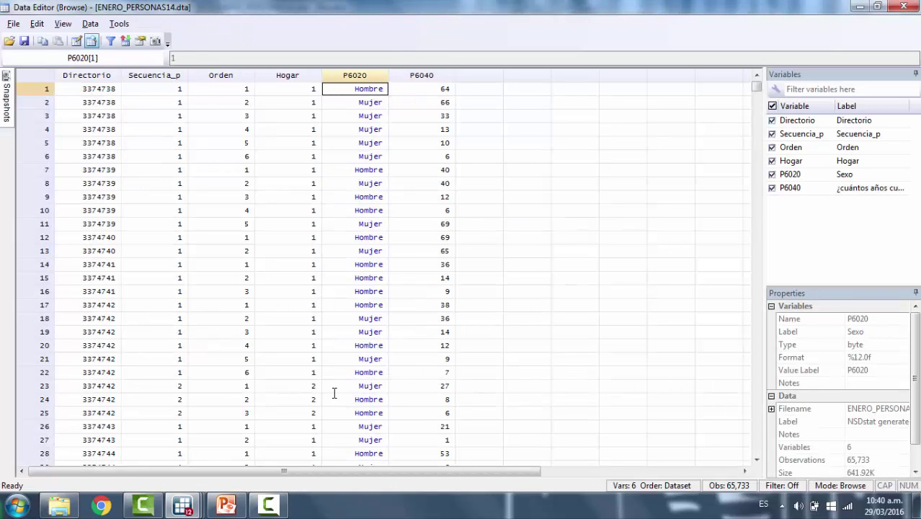
pyautogui.press('Left')
pyautogui.press('Left')
pyautogui.press('Left')
pyautogui.press('Left')
pyautogui.press('Right')
pyautogui.press('Right')
pyautogui.press('Right')
pyautogui.press('Right')
pyautogui.press('Right')
pyautogui.press('Right')
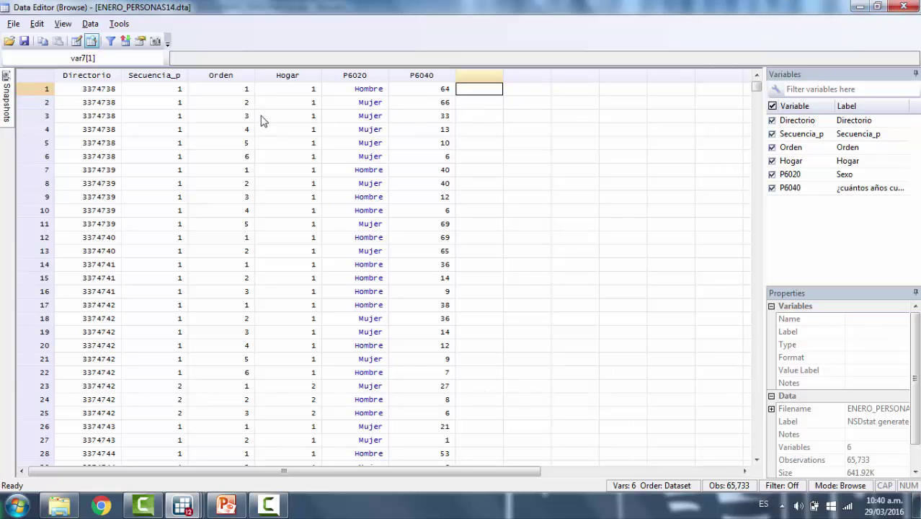
pyautogui.click(903, 6)
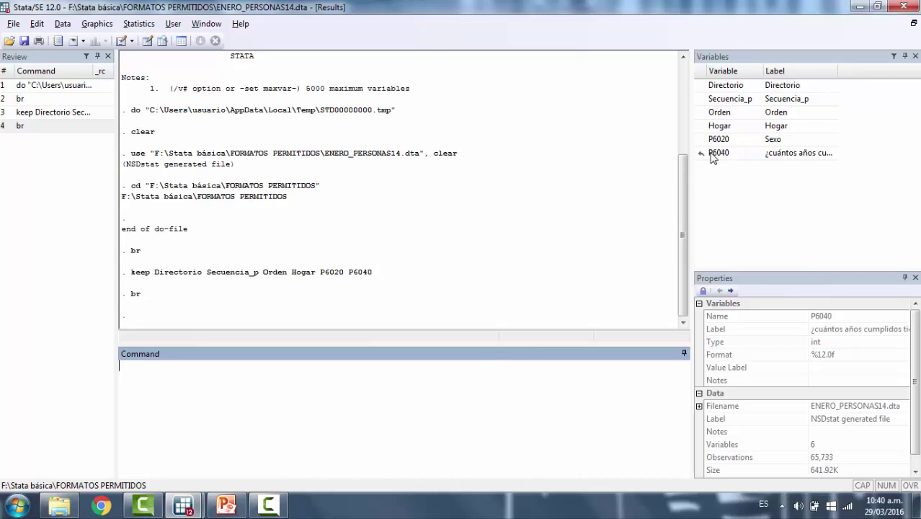
# Step: Delete the observations aged 11 or younger by running "drop if P6040<=11"
pyautogui.hotkey('alt', 'Tab')
pyautogui.hotkey('alt', 'Tab')
pyautogui.write('drop if P60')
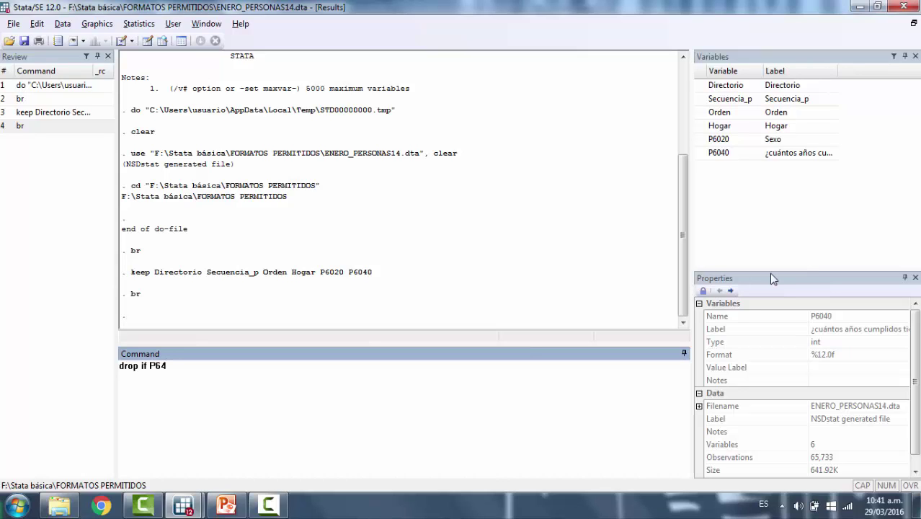
pyautogui.write('40')
pyautogui.press('BackSpace')
pyautogui.press('BackSpace')
pyautogui.write('040>')
pyautogui.press('BackSpace')
pyautogui.write('<=11')
pyautogui.press('Return')
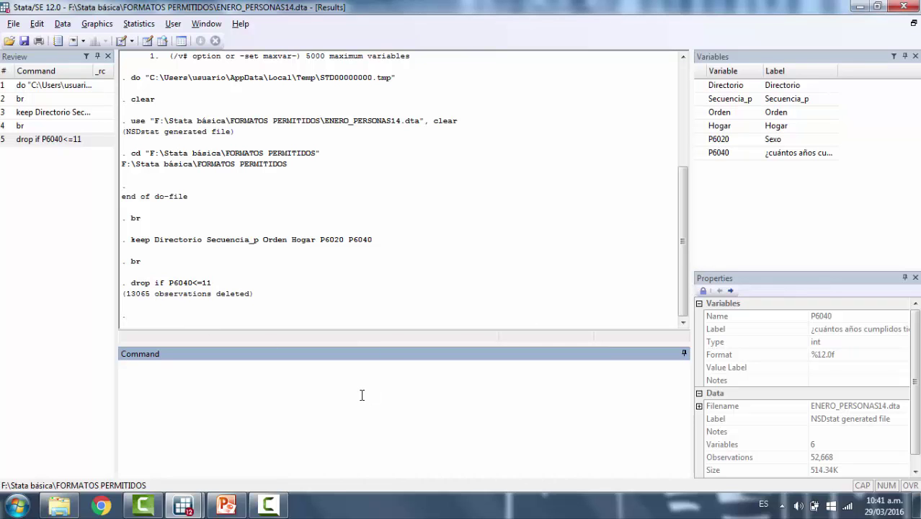
# Step: Run "tab P6040" and examine the full age frequency table together with the earlier commands in the results
pyautogui.write('tab P6040')
pyautogui.press('Return')
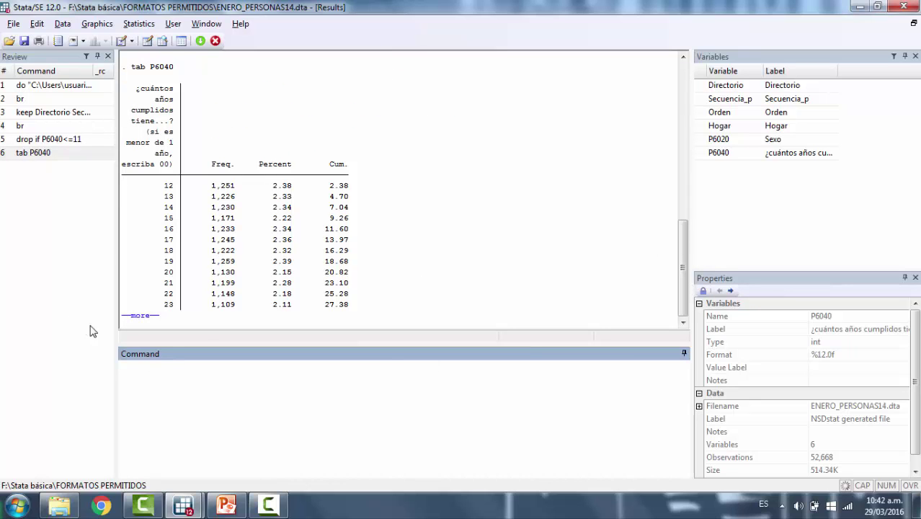
pyautogui.click(141, 315)
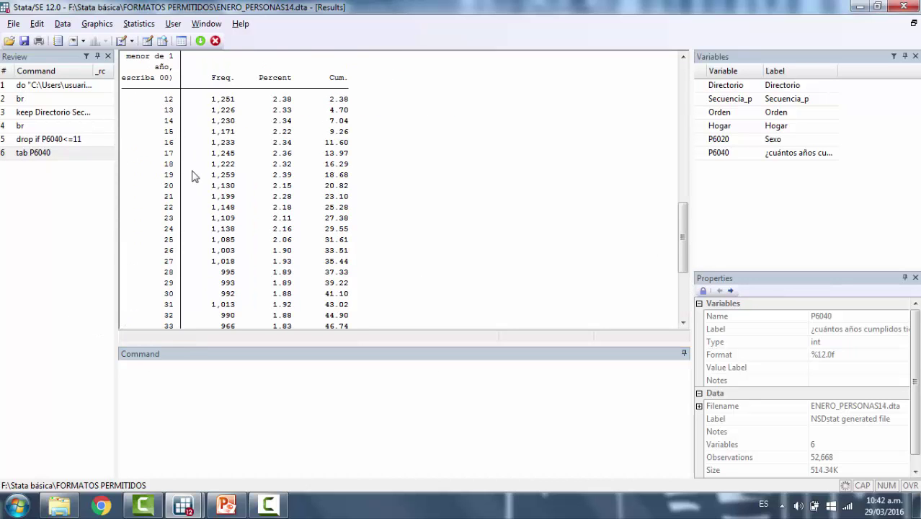
pyautogui.scroll(-15, 253, 205)
pyautogui.scroll(8, 344, 208)
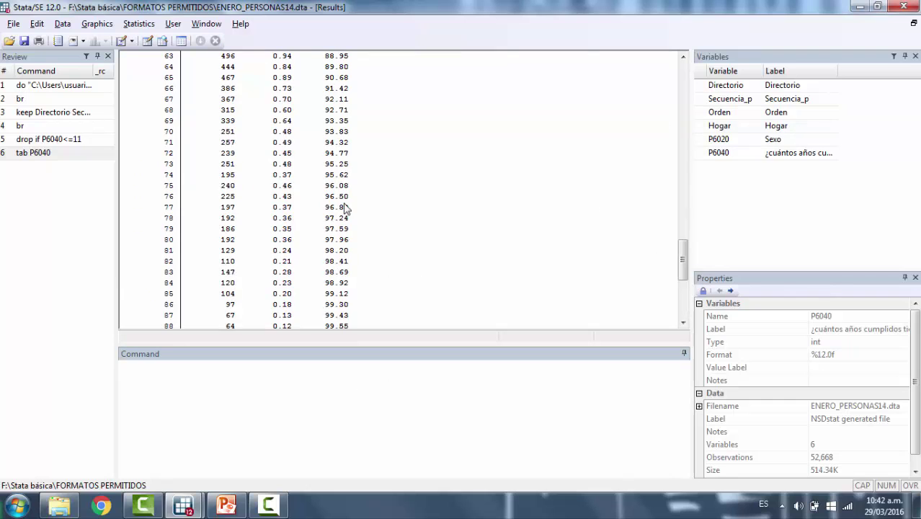
pyautogui.scroll(20, 345, 208)
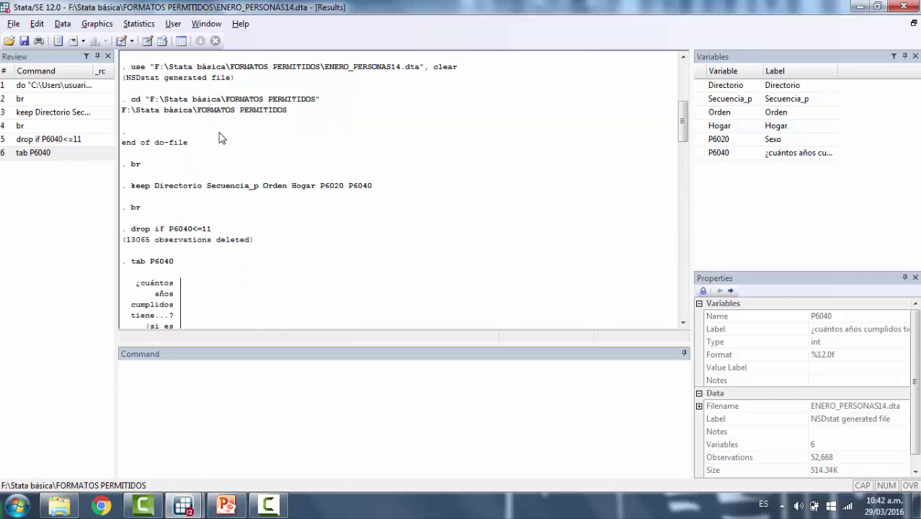
pyautogui.scroll(2, 212, 204)
pyautogui.scroll(-1, 231, 224)
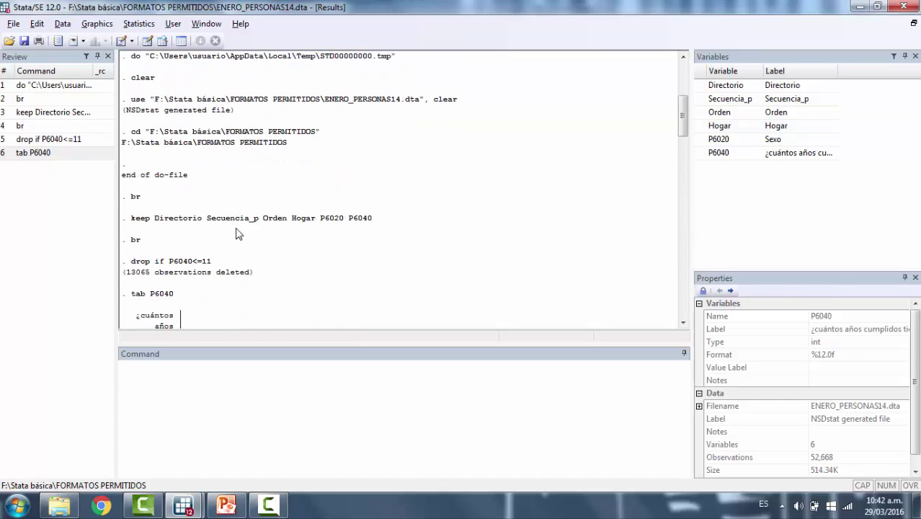
pyautogui.scroll(-2, 223, 233)
pyautogui.scroll(-2, 197, 222)
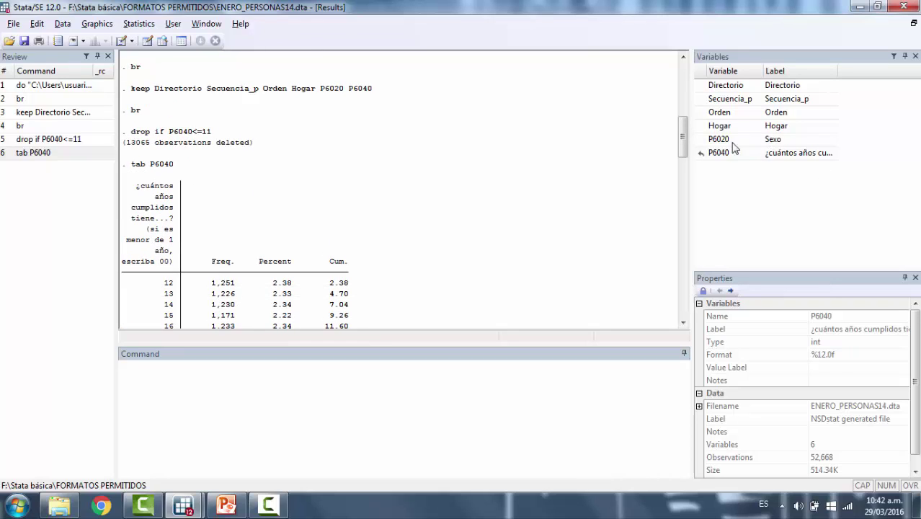
pyautogui.scroll(-3, 203, 195)
pyautogui.scroll(5, 203, 194)
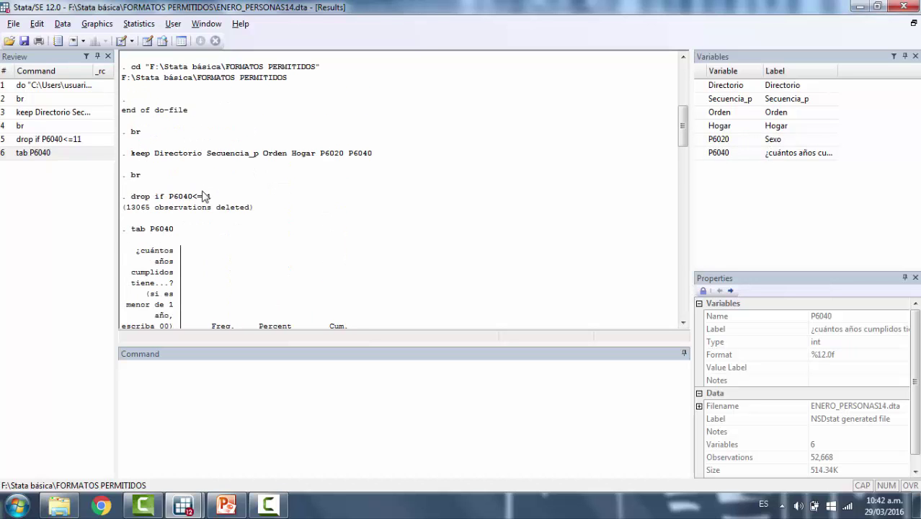
# Step: Copy the executed command "drop if P6040<=11" from the results and replace the bare drop line in II parte.do with it
pyautogui.scroll(1, 208, 232)
pyautogui.moveTo(212, 230); pyautogui.dragTo(131, 230)
pyautogui.hotkey('ctrl', 'c')
pyautogui.hotkey('alt', 'Tab')
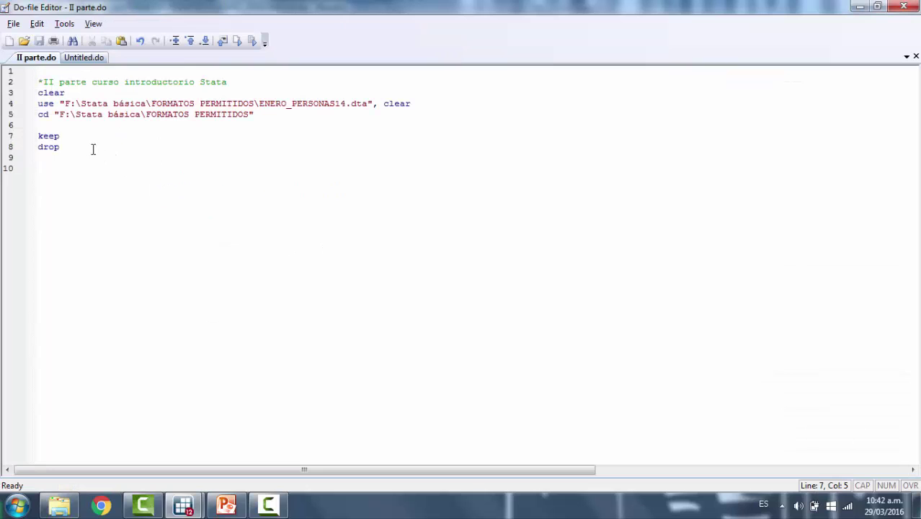
pyautogui.moveTo(93, 149); pyautogui.dragTo(38, 148)
pyautogui.hotkey('ctrl', 'v')
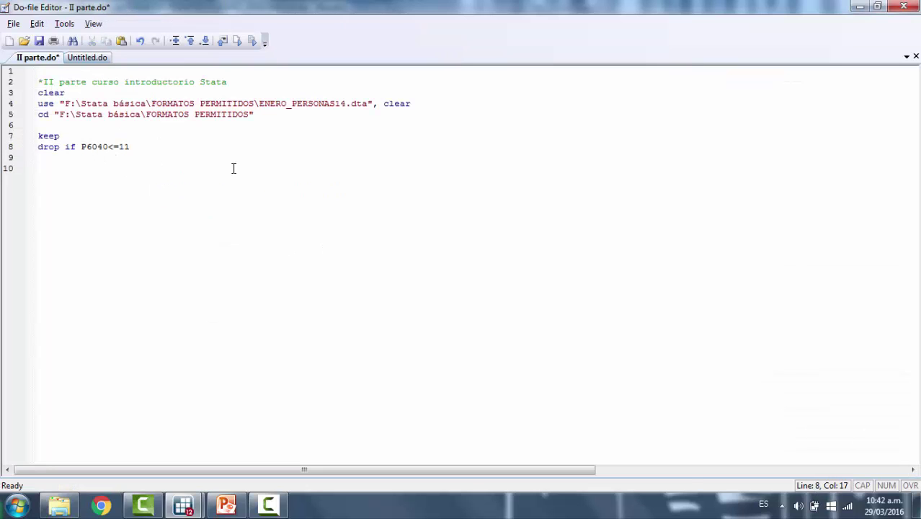
# Step: Replace the bare keep line in the do-file with the executed keep command, and paste a second copy directly above the drop line
pyautogui.hotkey('alt', 'Tab')
pyautogui.moveTo(374, 187); pyautogui.dragTo(130, 187)
pyautogui.hotkey('ctrl', 'c')
pyautogui.hotkey('alt', 'Tab')
pyautogui.moveTo(115, 137); pyautogui.dragTo(34, 141)
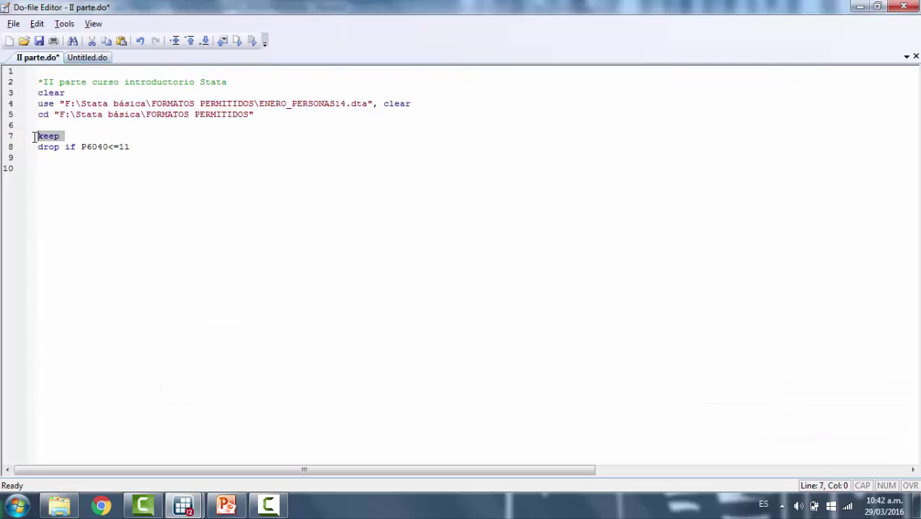
pyautogui.hotkey('ctrl', 'v')
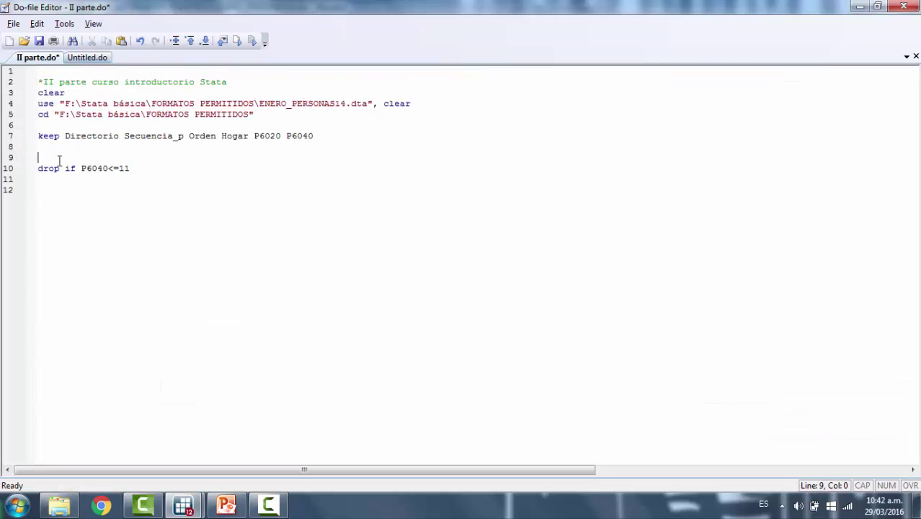
pyautogui.hotkey('ctrl', 'v')
pyautogui.press('BackSpace')
pyautogui.press('BackSpace')
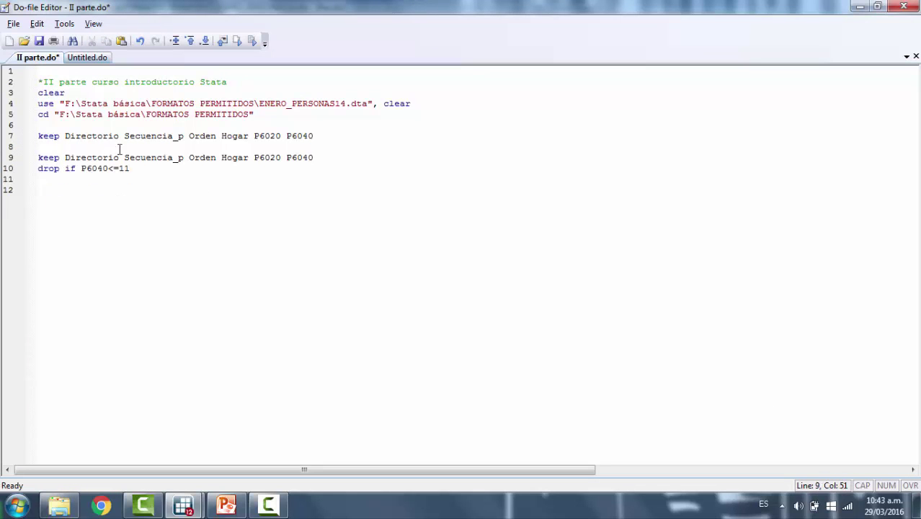
# Step: Add the comment "*Cortar una base de datos" above the second keep command and save the do-file
pyautogui.click(137, 150)
pyautogui.press('Return')
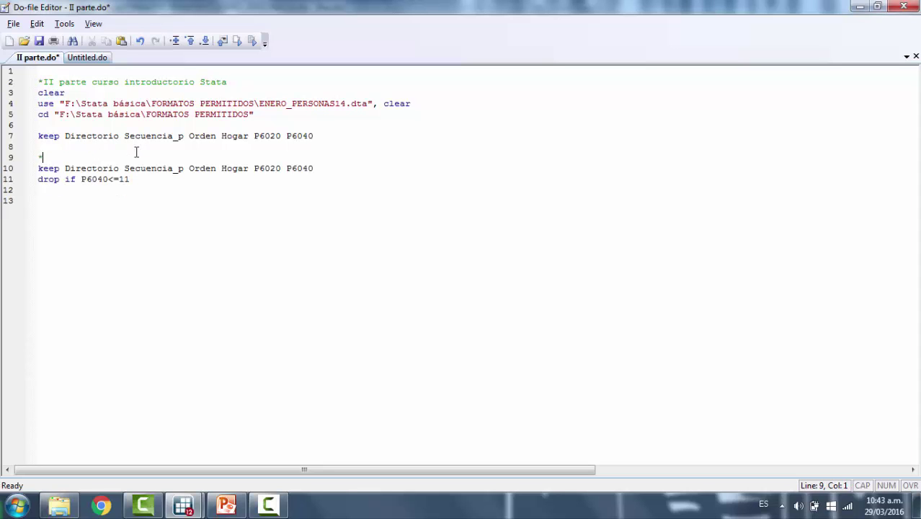
pyautogui.write('*Cortar una ba')
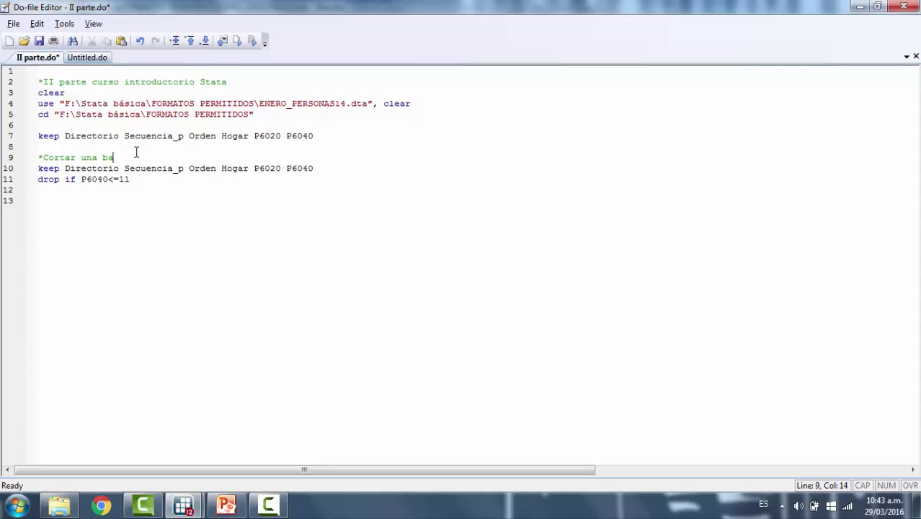
pyautogui.write('se de datos')
pyautogui.click(39, 40)
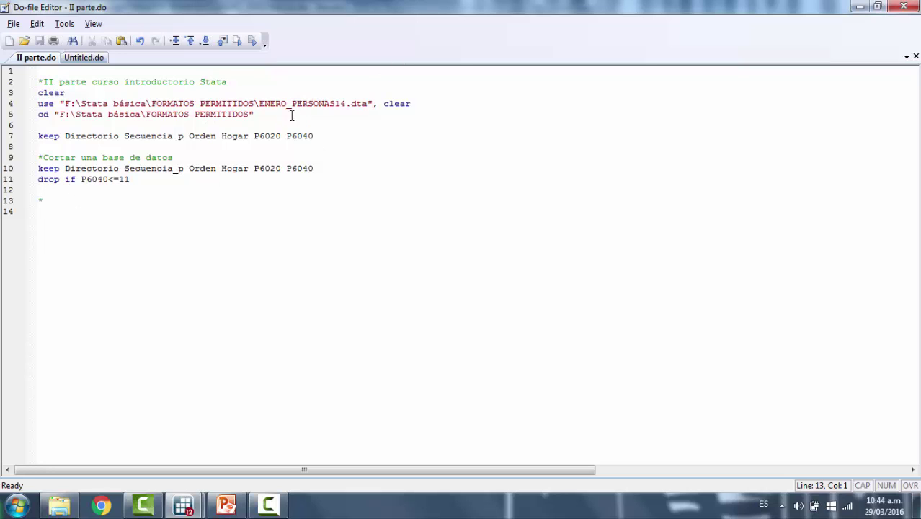
# Step: Execute only the clear and use lines of the do-file to reload ENERO_PERSONAS14.dta
pyautogui.moveTo(290, 115); pyautogui.dragTo(23, 93)
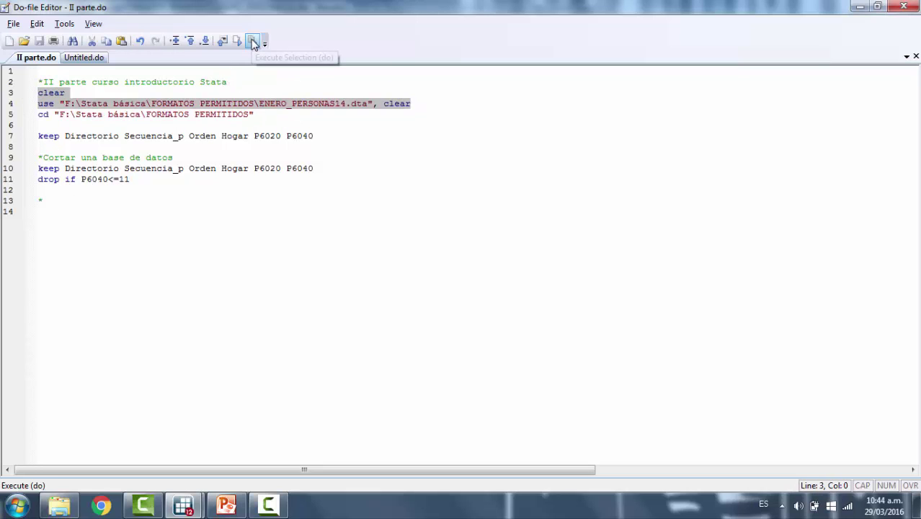
pyautogui.click(253, 44)
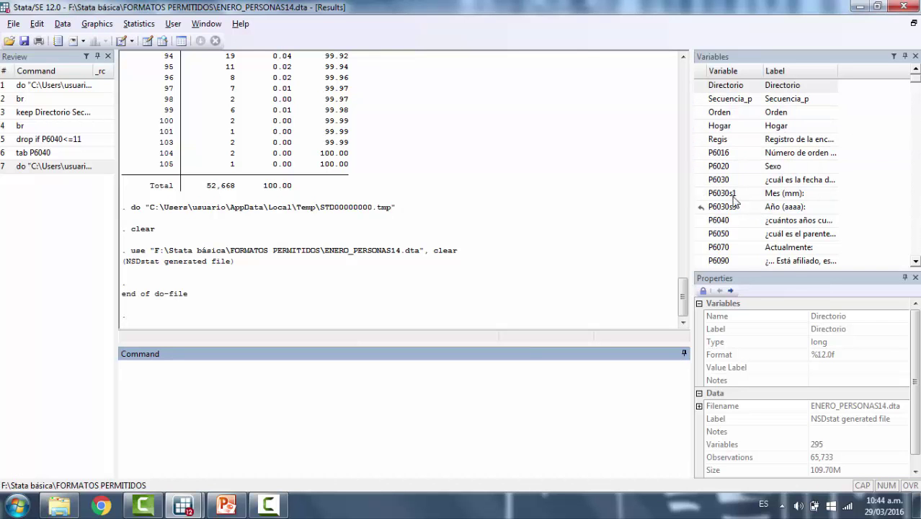
# Step: Locate P8000 at the end of the variable list and tabulate it with "tab P8000"
pyautogui.click(915, 121)
pyautogui.moveTo(916, 121); pyautogui.dragTo(916, 251)
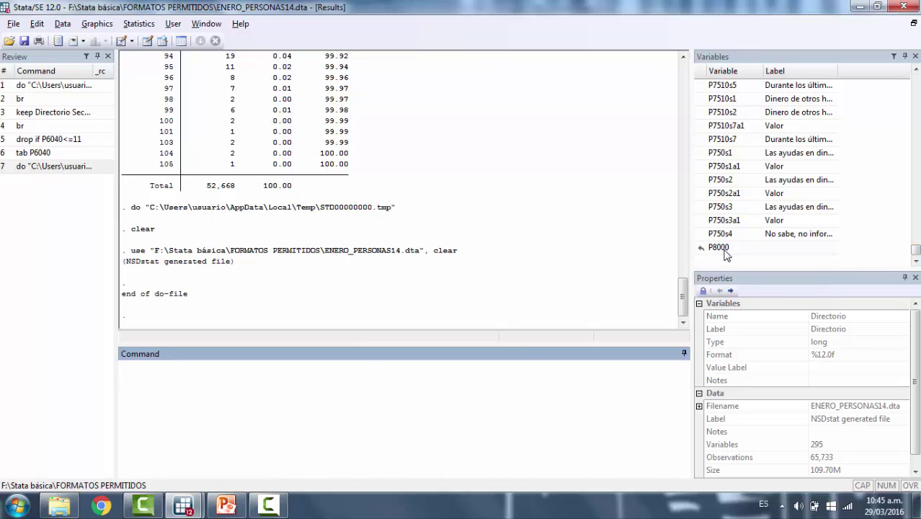
pyautogui.write('tab P8000')
pyautogui.press('Return')
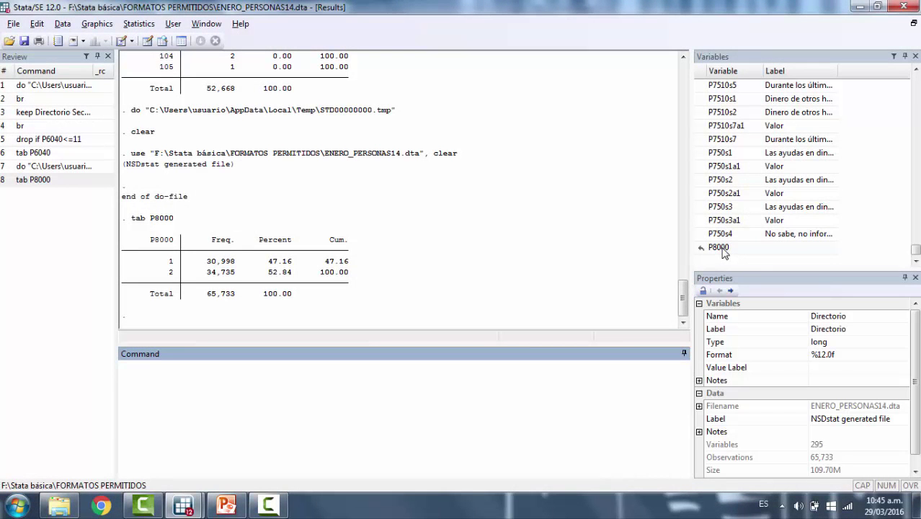
# Step: Change the name of variable P8000 to Sexo in its properties
pyautogui.click(723, 249)
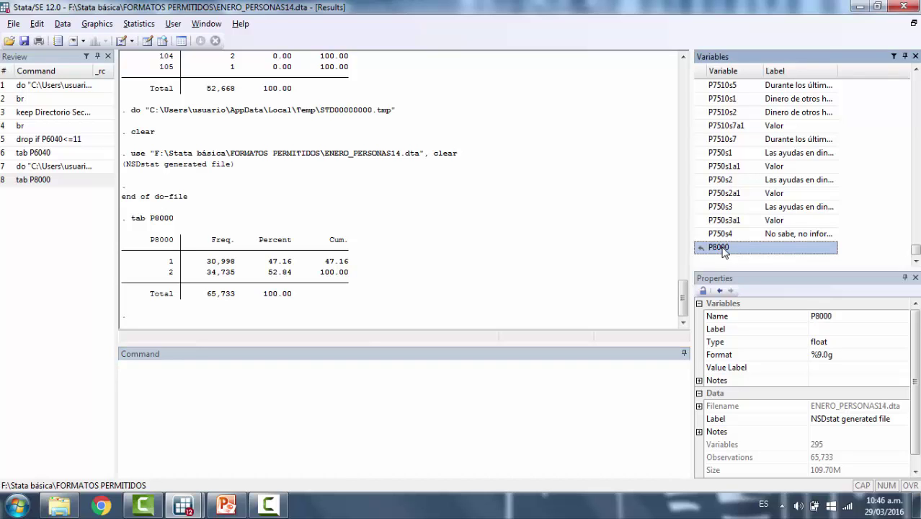
pyautogui.click(898, 317)
pyautogui.moveTo(897, 317); pyautogui.dragTo(805, 317)
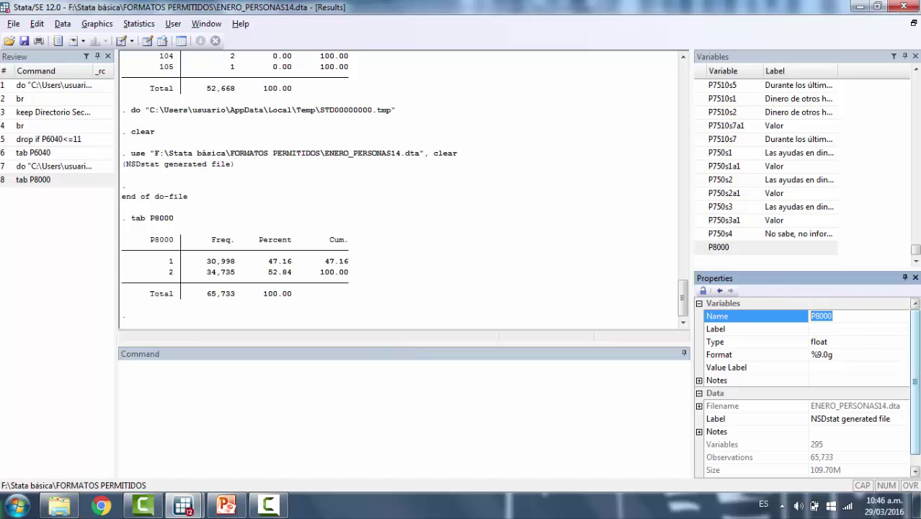
pyautogui.write('Sexo')
pyautogui.click(631, 397)
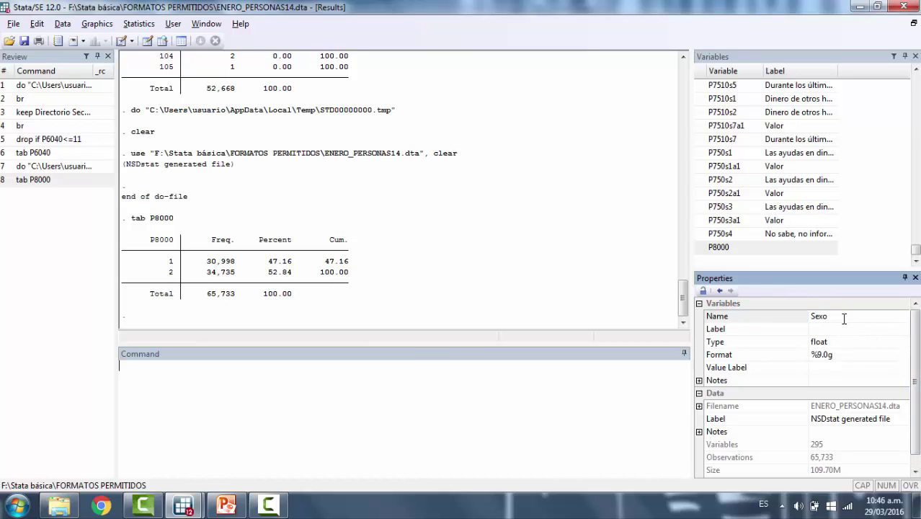
# Step: Copy the executed command "rename P8000 Sexo" from the results into line 14 of the do-file II parte.do
pyautogui.click(845, 318)
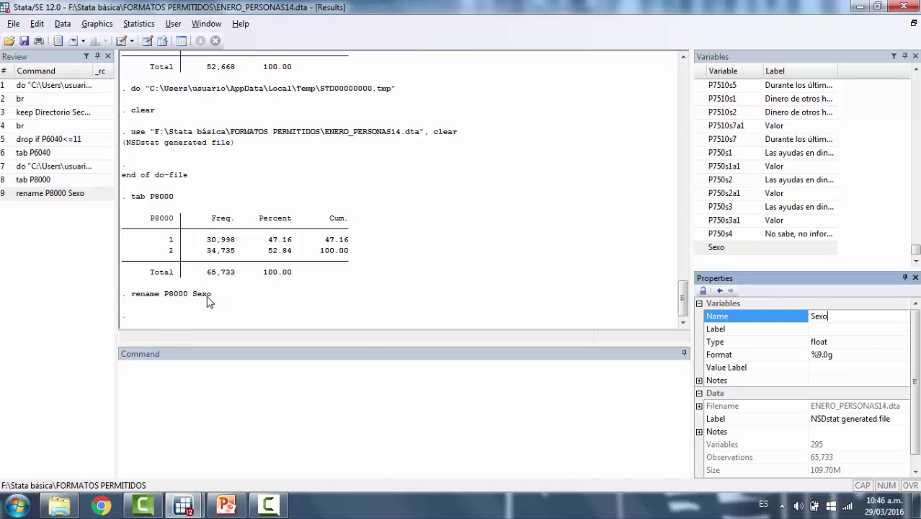
pyautogui.moveTo(212, 295); pyautogui.dragTo(134, 295)
pyautogui.hotkey('ctrl', 'c')
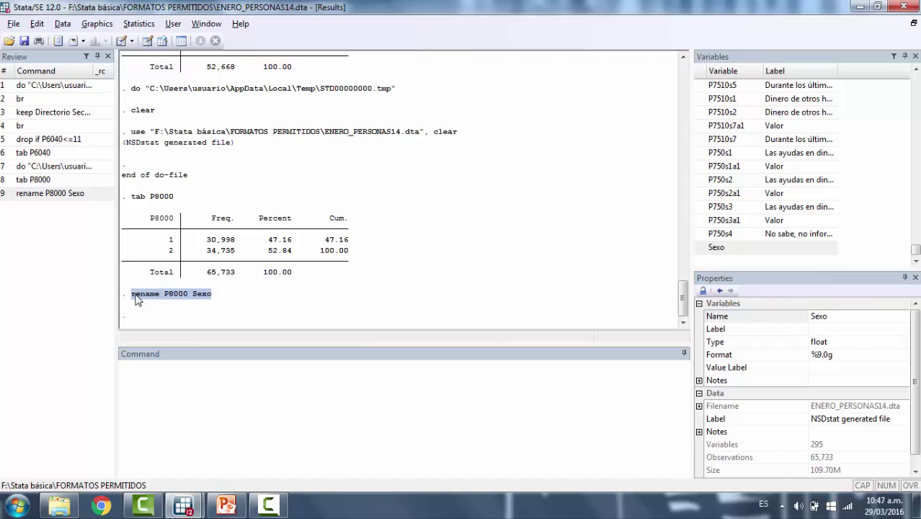
pyautogui.hotkey('ctrl', '9')
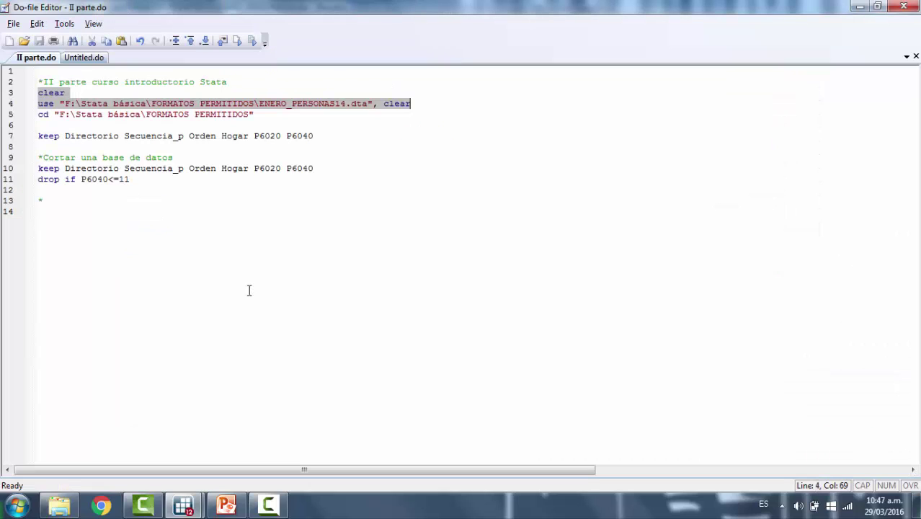
pyautogui.click(89, 206)
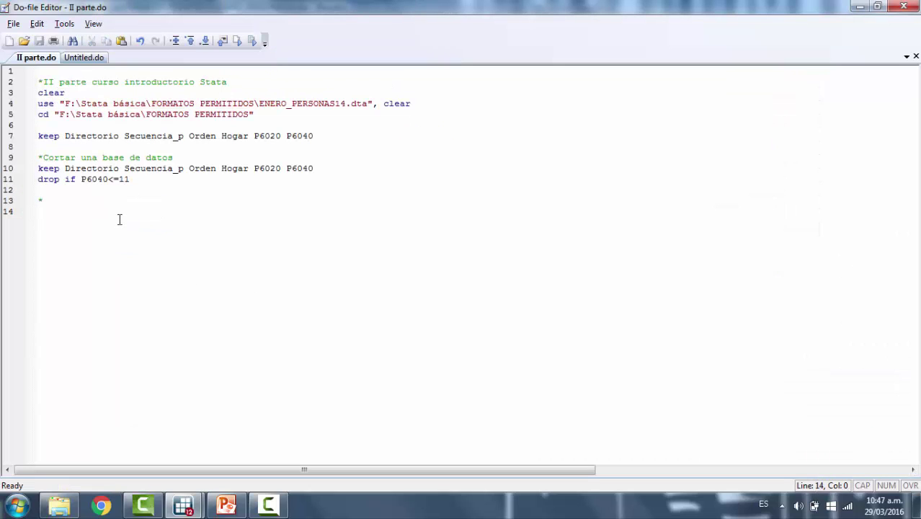
pyautogui.hotkey('ctrl', 'v')
# Step: Check the renaming by running "tab P8000" and "tab Sexo" in the main Stata window
pyautogui.hotkey('ctrl', '1')
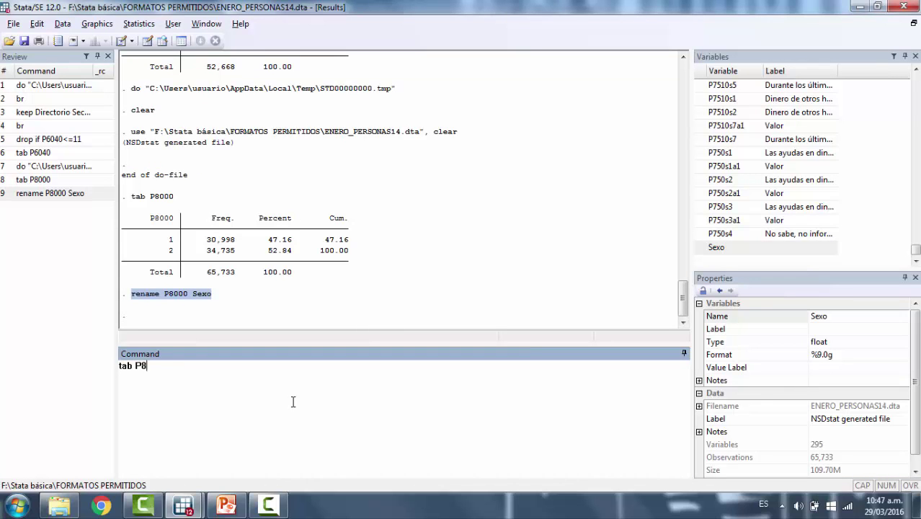
pyautogui.write('tab P8000')
pyautogui.press('Return')
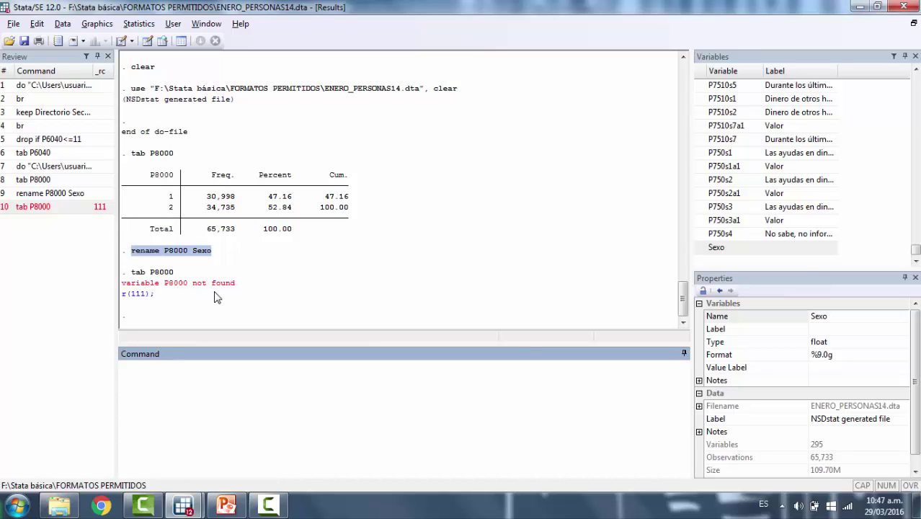
pyautogui.write('tab Sexo')
pyautogui.press('Return')
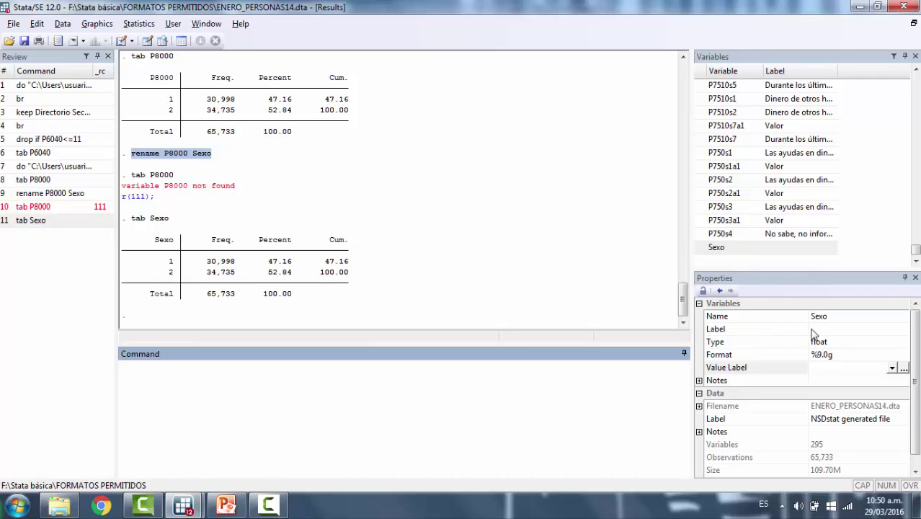
# Step: Set the label of variable Sexo to "Variable que distingue el sexo" in its properties
pyautogui.click(859, 328)
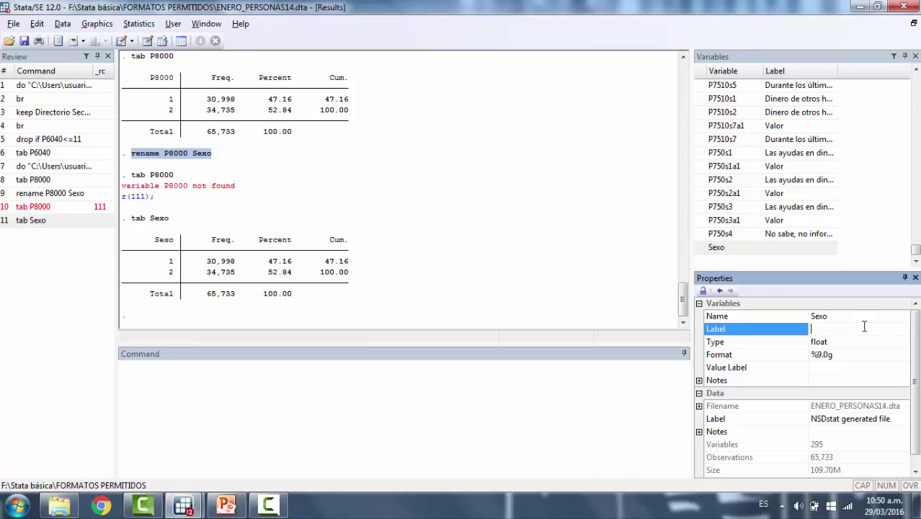
pyautogui.write('Variable que distingue el sexo')
pyautogui.press('Return')
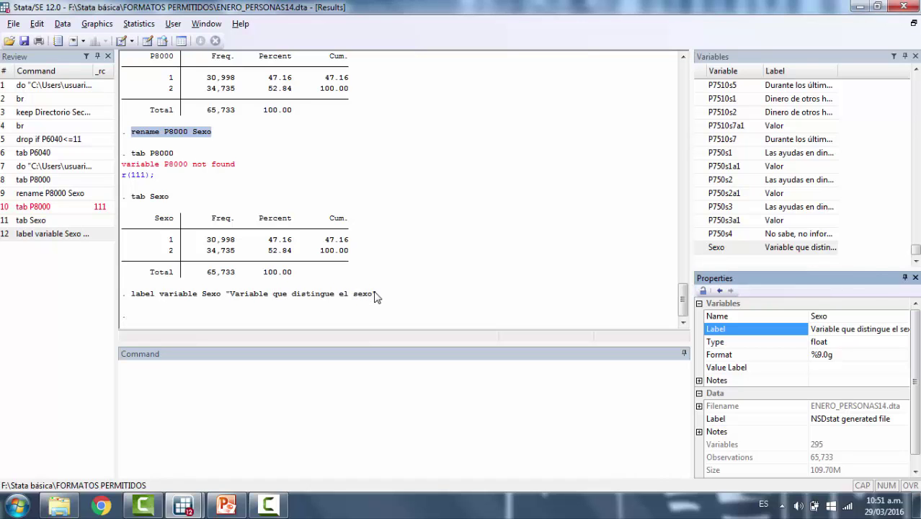
# Step: Copy the executed "label variable Sexo" command from the results into the do-file, on a new line below the rename command
pyautogui.moveTo(378, 298); pyautogui.dragTo(136, 301)
pyautogui.hotkey('ctrl', 'c')
pyautogui.hotkey('alt', 'Tab')
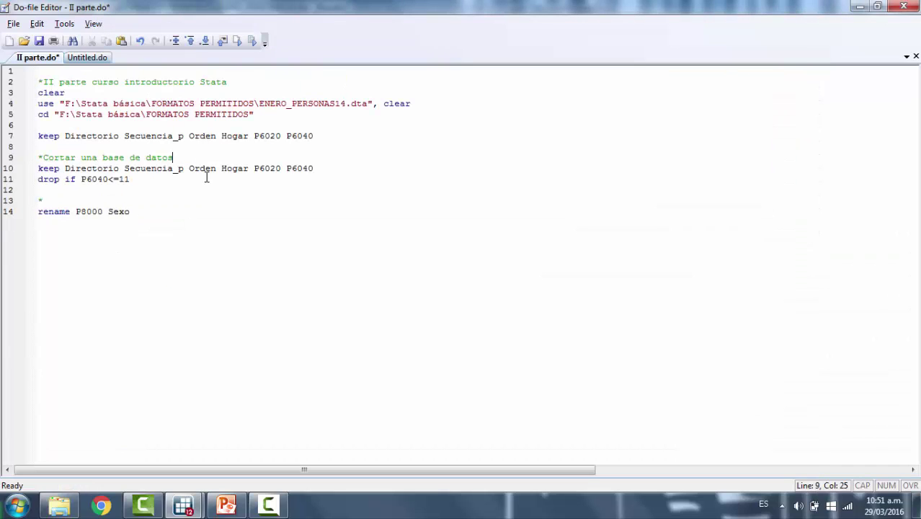
pyautogui.press('Return')
pyautogui.hotkey('ctrl', 'v')
# Step: Return to the main Stata window and run "tab Sexo" to check the variable label
pyautogui.hotkey('alt', 'Tab')
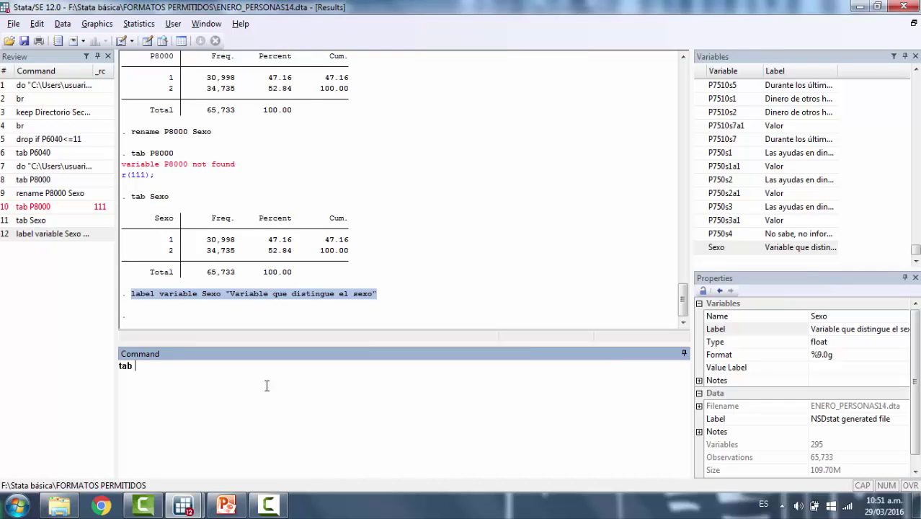
pyautogui.write('tab Sexo')
pyautogui.press('Return')
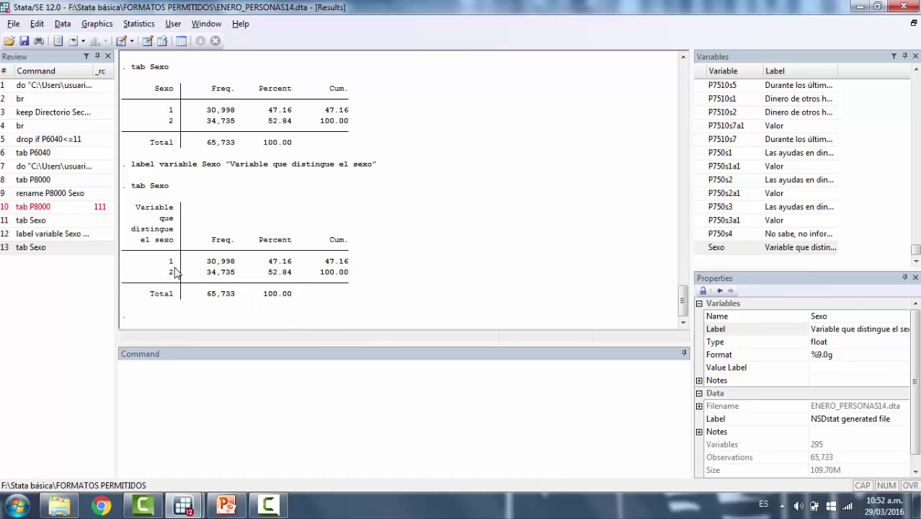
# Step: Create a new value label named Sexo12 and define value 1 as Hombre
pyautogui.click(833, 369)
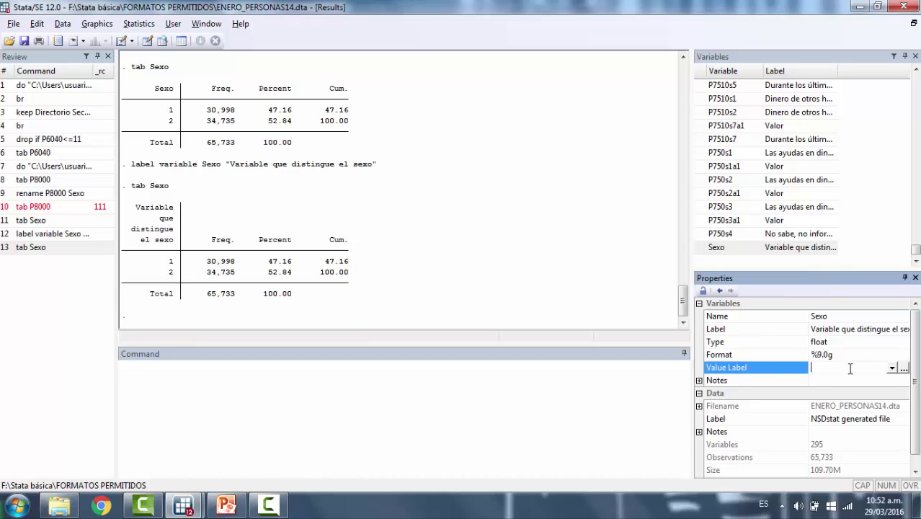
pyautogui.click(905, 369)
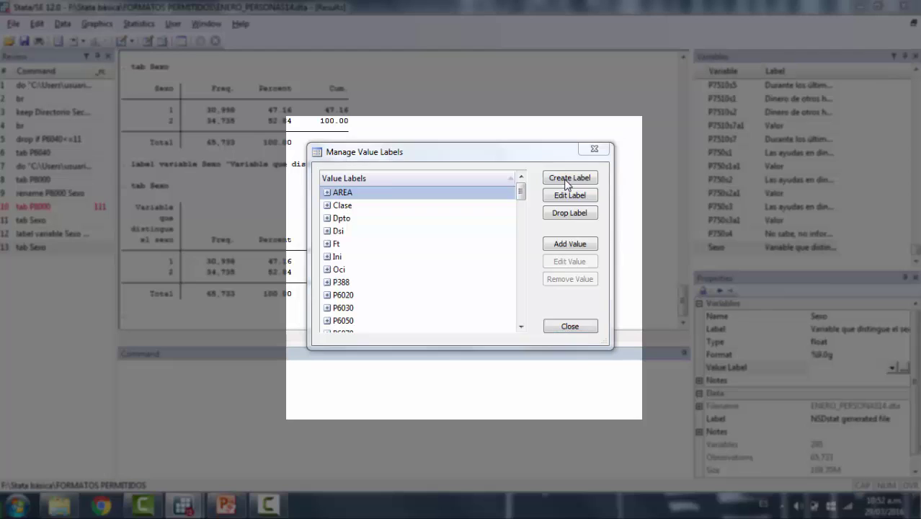
pyautogui.click(565, 180)
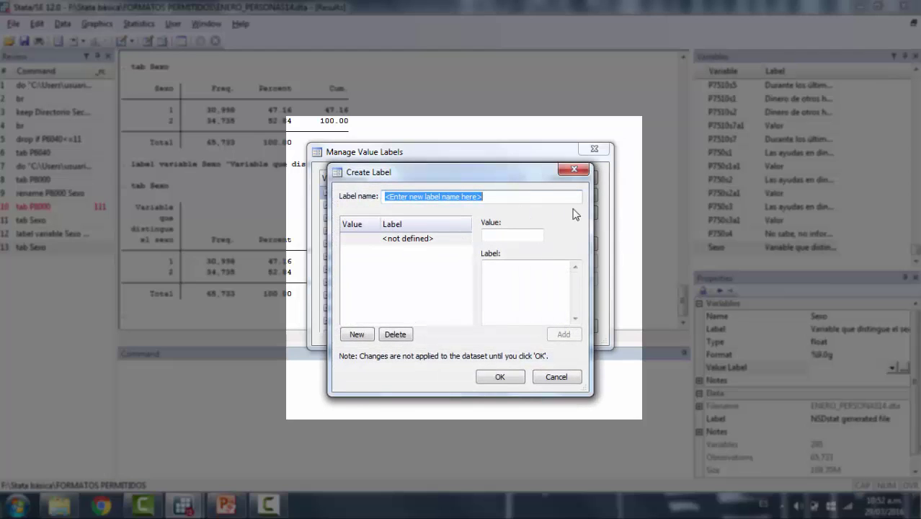
pyautogui.write('Sexo12')
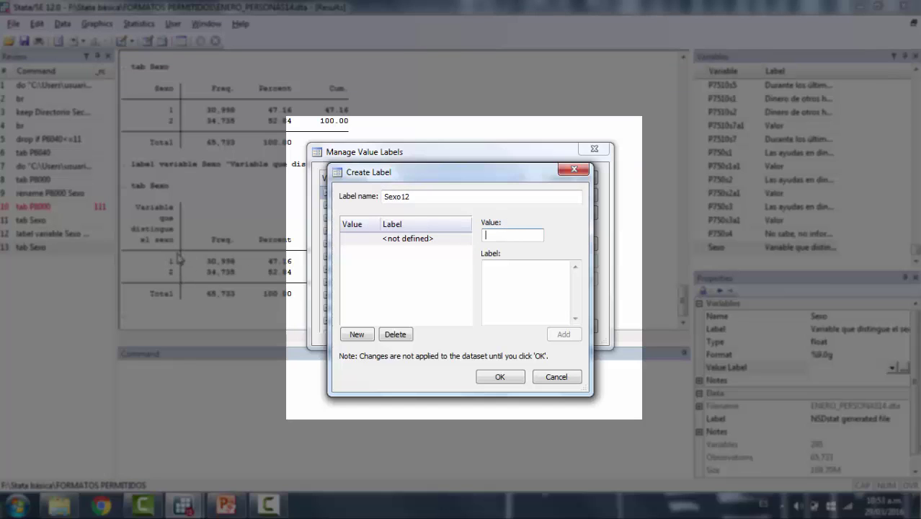
pyautogui.write('1')
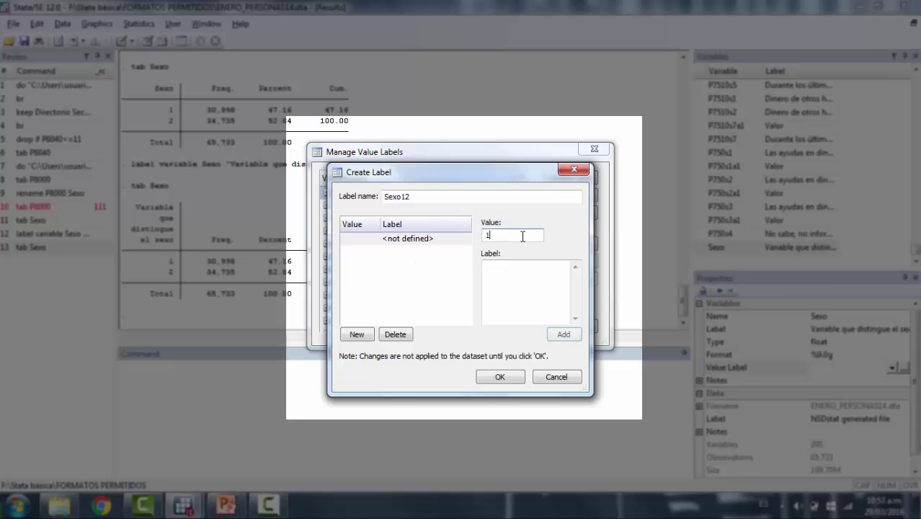
pyautogui.click(534, 266)
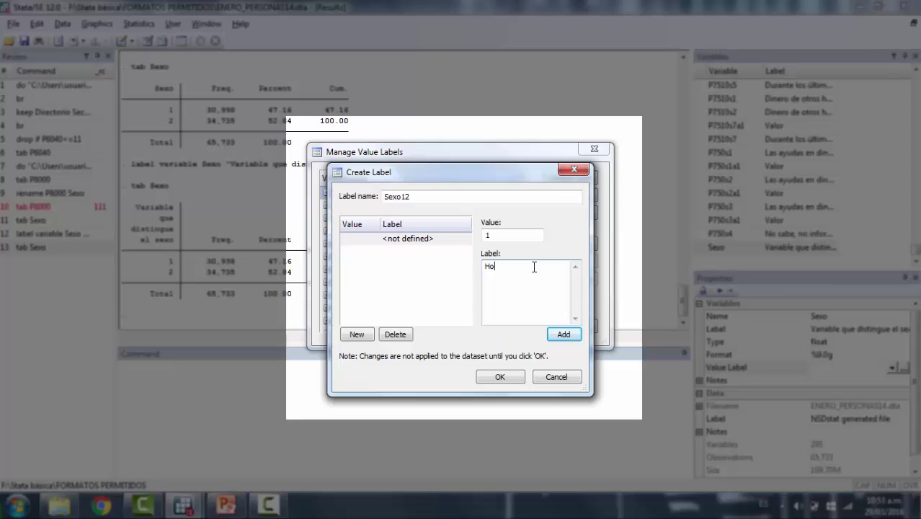
pyautogui.click(564, 334)
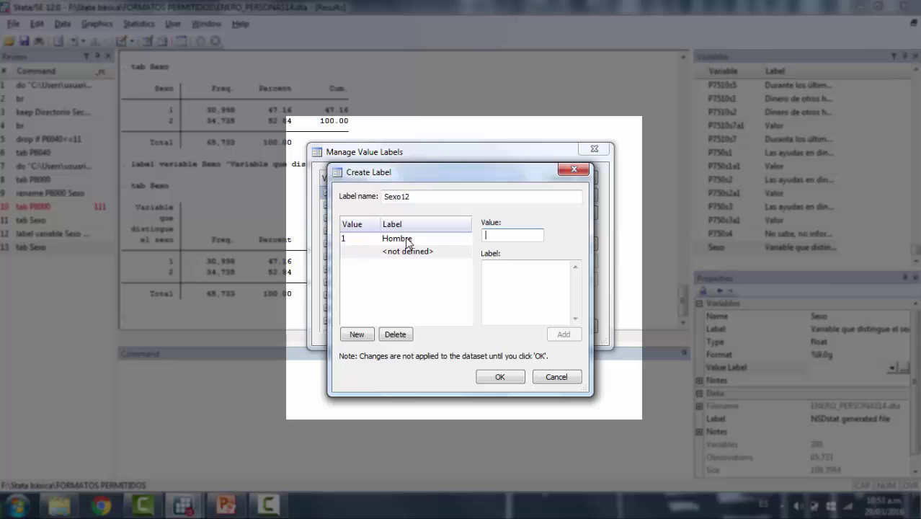
# Step: Add value 2 as Mujer to the Sexo12 value label, save it, and close the value label manager
pyautogui.write('2')
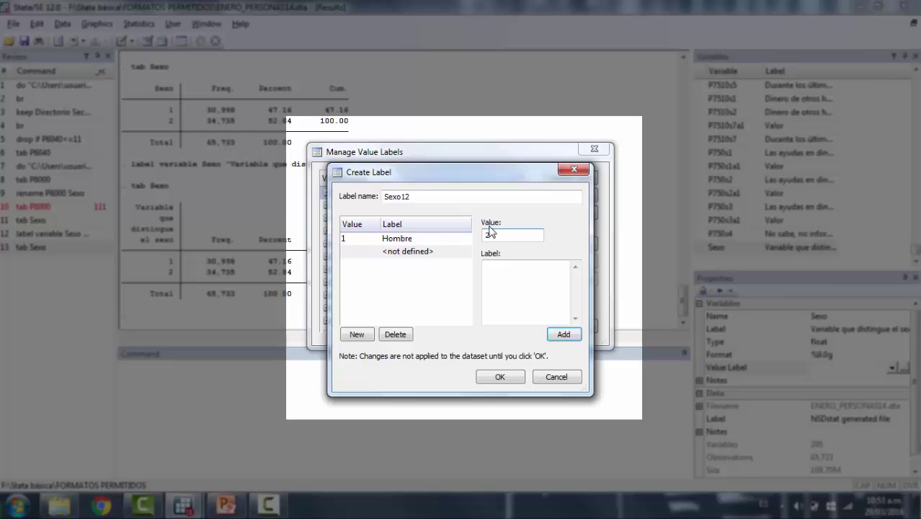
pyautogui.click(509, 270)
pyautogui.click(562, 335)
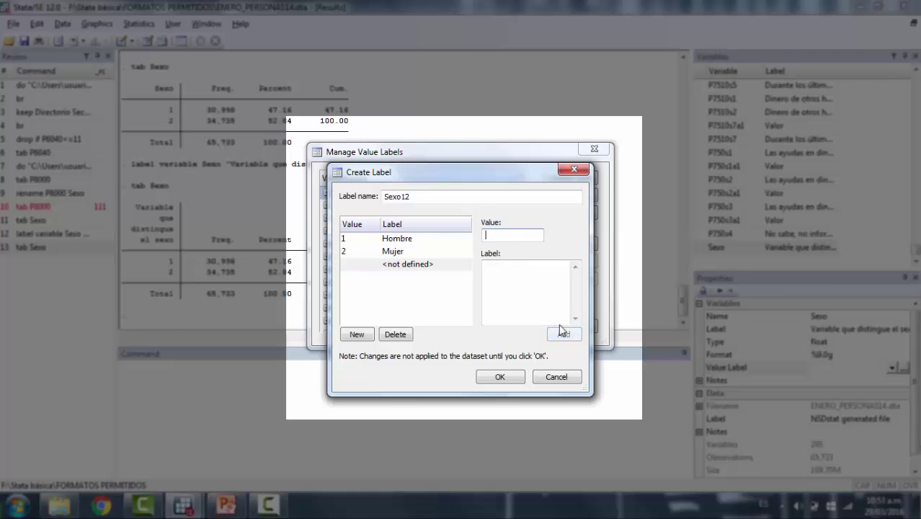
pyautogui.click(501, 377)
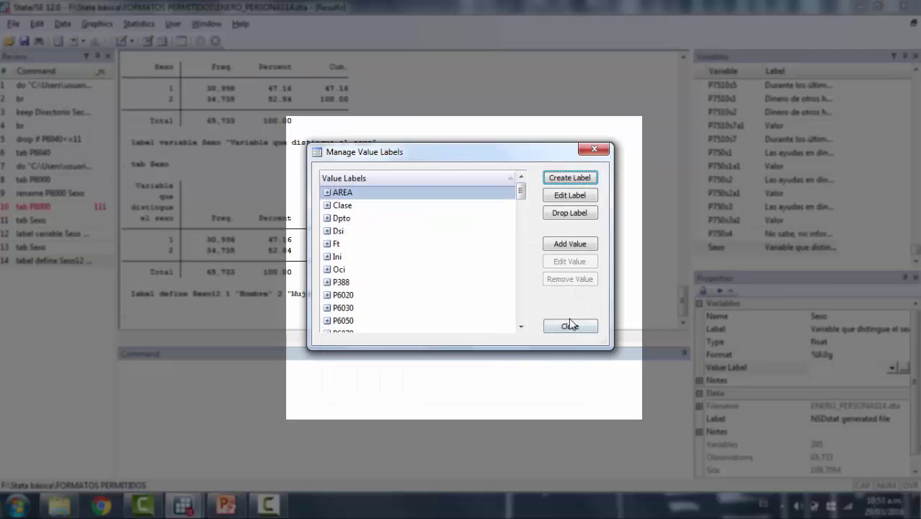
pyautogui.scroll(-5, 523, 290)
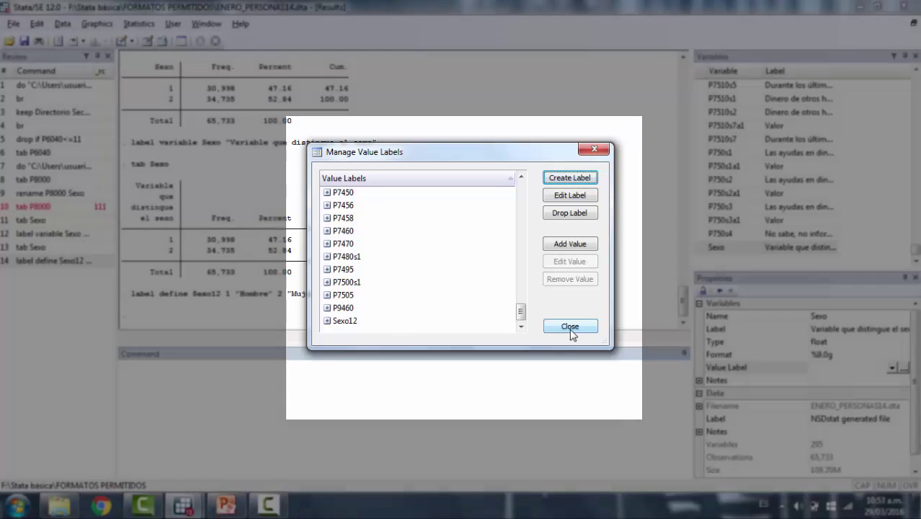
pyautogui.click(570, 328)
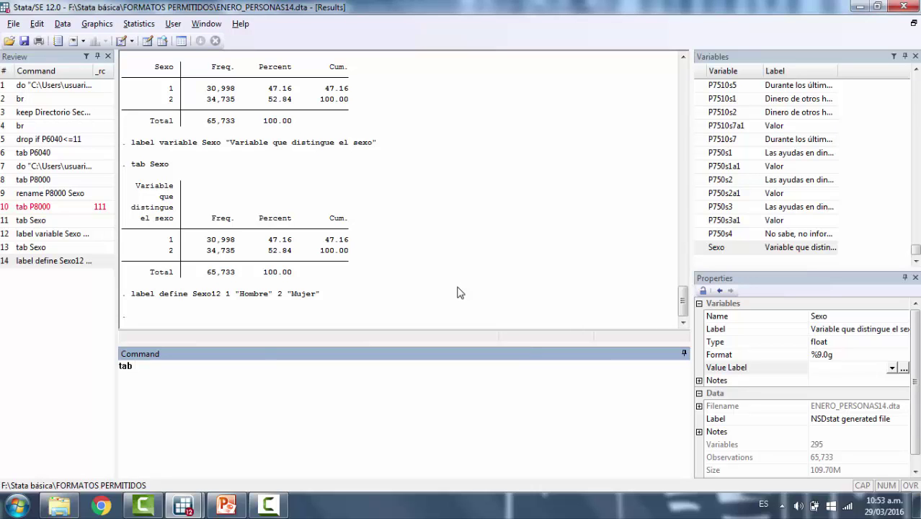
# Step: Tabulate Sexo with "tab Sexo" and assign the value label Sexo12 to the variable
pyautogui.write('Sexo')
pyautogui.press('Return')
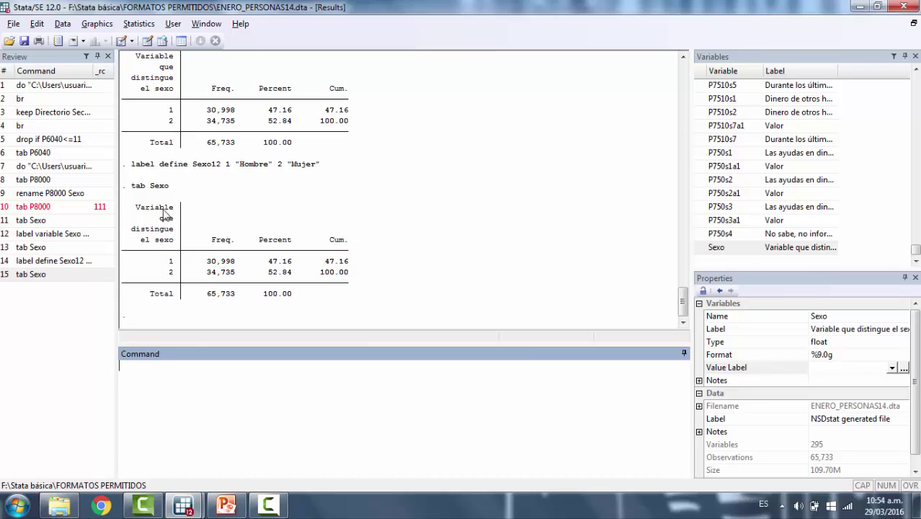
pyautogui.click(892, 369)
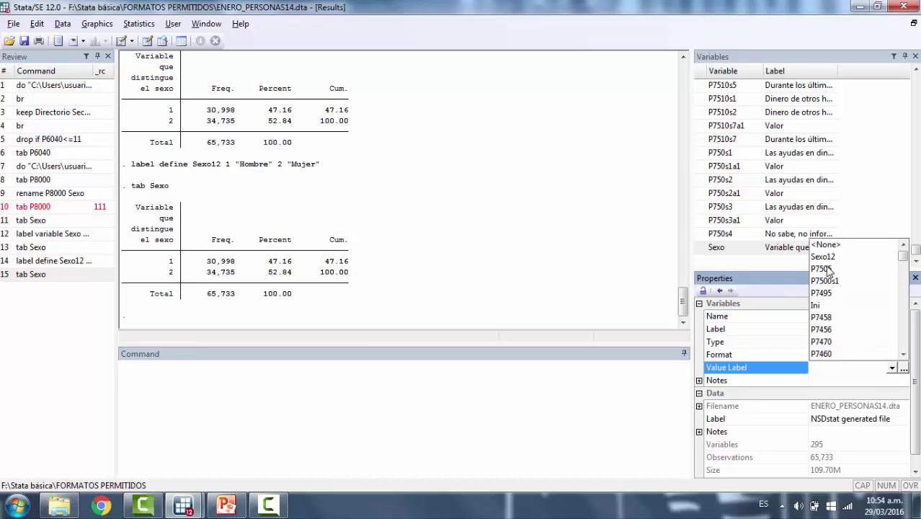
pyautogui.click(838, 257)
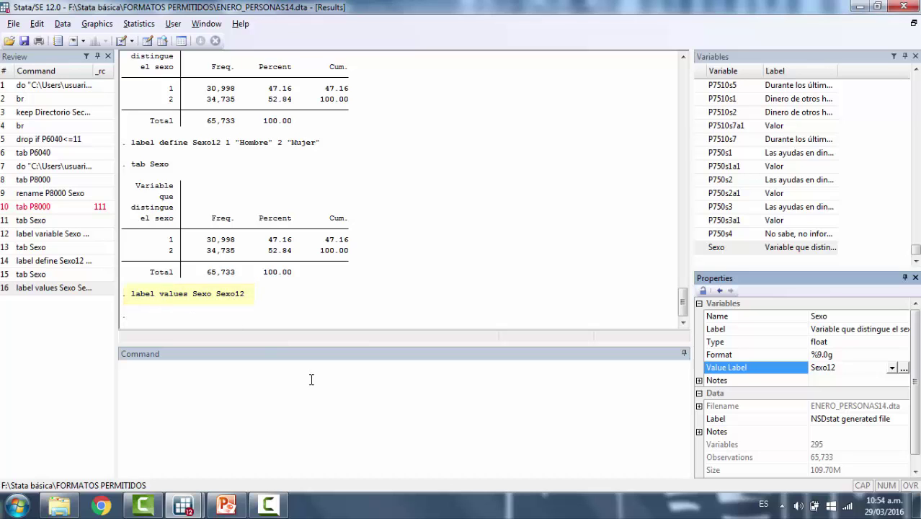
# Step: Run "tab Sexo" again to check the table with the assigned value label
pyautogui.click(233, 401)
pyautogui.write('tab Sexo')
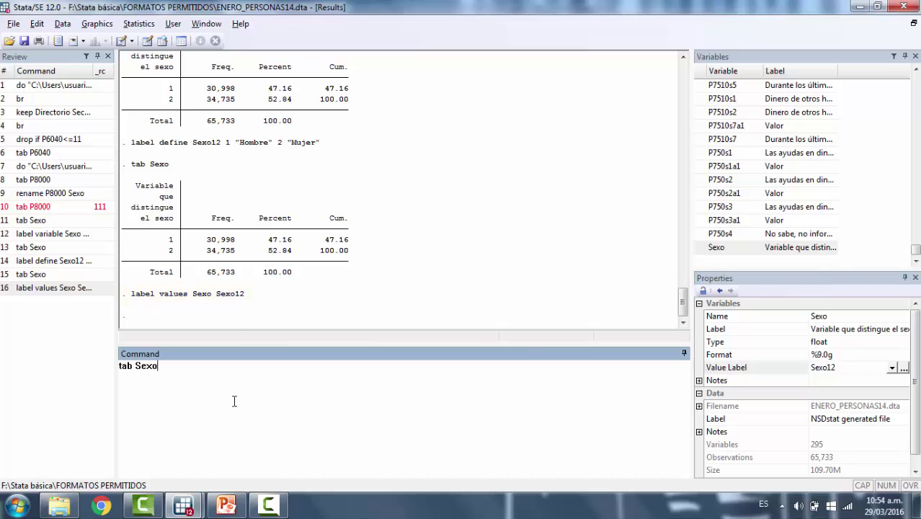
pyautogui.press('Return')
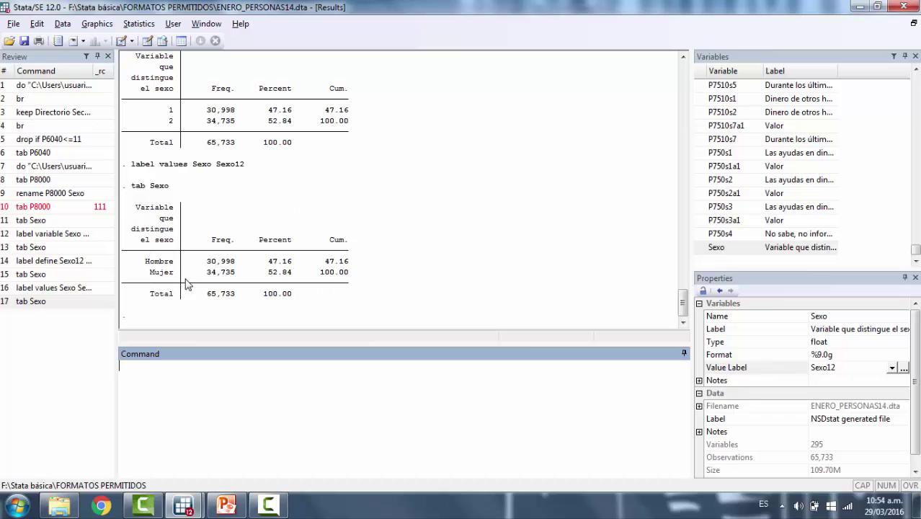
# Step: Copy the executed "label define Sexo12 1 "Hombre" 2 "Mujer"" command from the results into a new line at the end of the do-file
pyautogui.scroll(4, 227, 239)
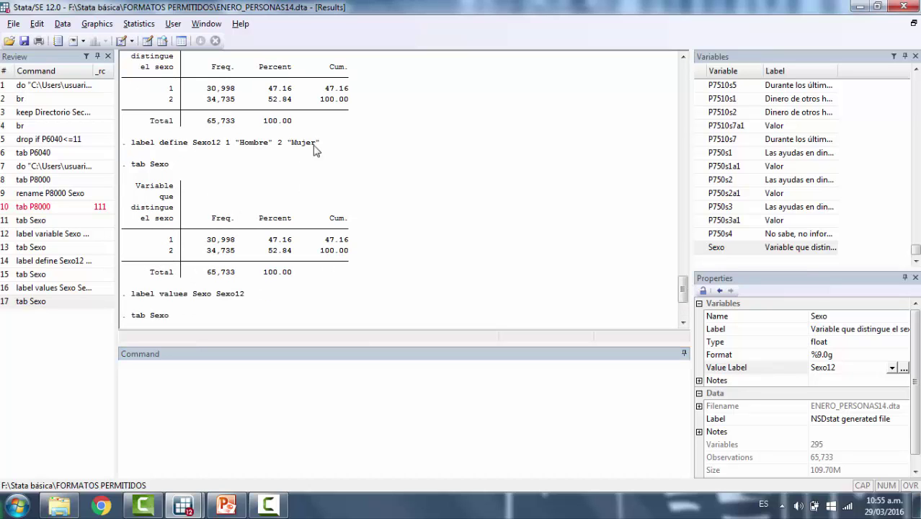
pyautogui.moveTo(321, 142); pyautogui.dragTo(132, 142)
pyautogui.hotkey('ctrl', 'c')
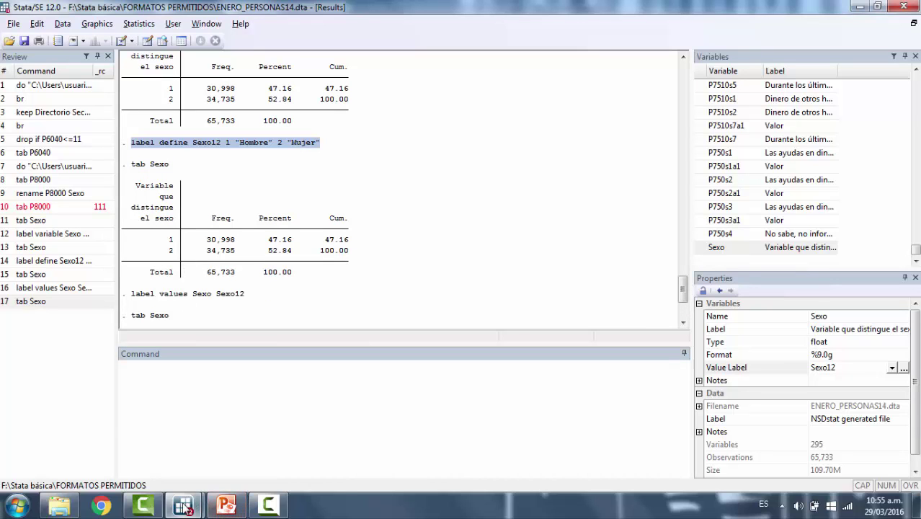
pyautogui.moveTo(183, 507)
pyautogui.click(214, 461)
pyautogui.press('Return')
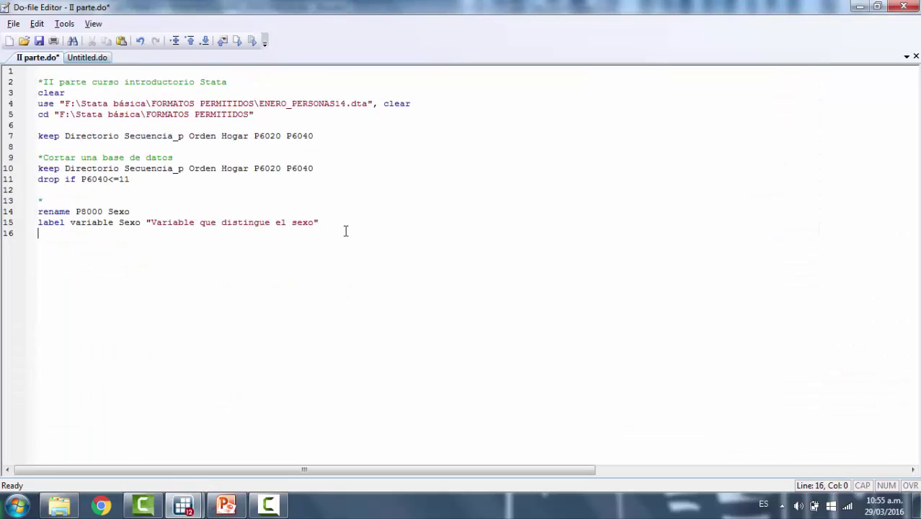
pyautogui.hotkey('ctrl', 'v')
# Step: Append the executed "label values Sexo Sexo12" command to the do-file and complete the line 13 comment as "*Cambiar las caracteristicas de las variables"
pyautogui.moveTo(184, 506)
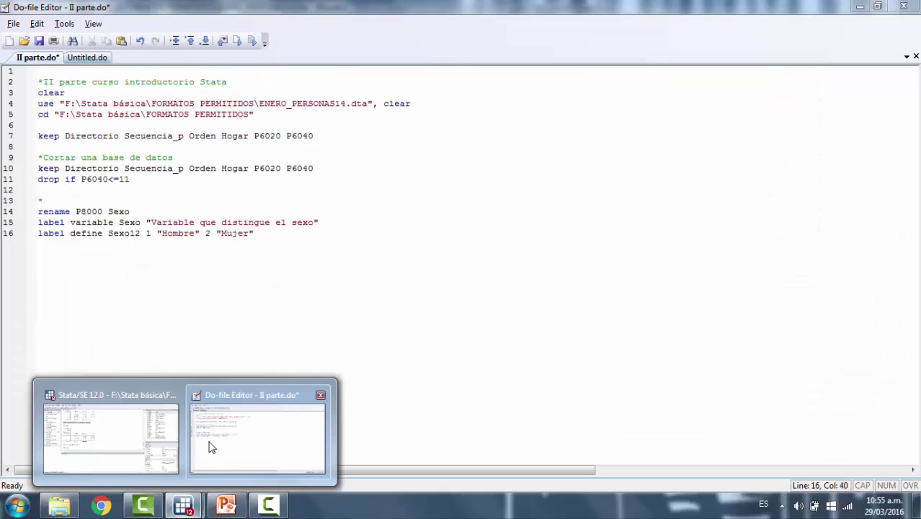
pyautogui.click(155, 436)
pyautogui.hotkey('alt', 'Tab')
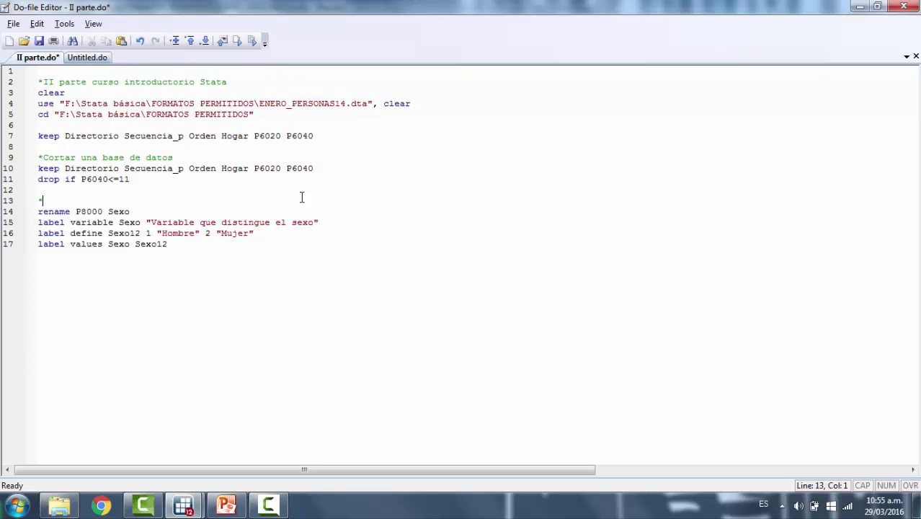
pyautogui.write('Cambiar las caracteristicas de las variables')
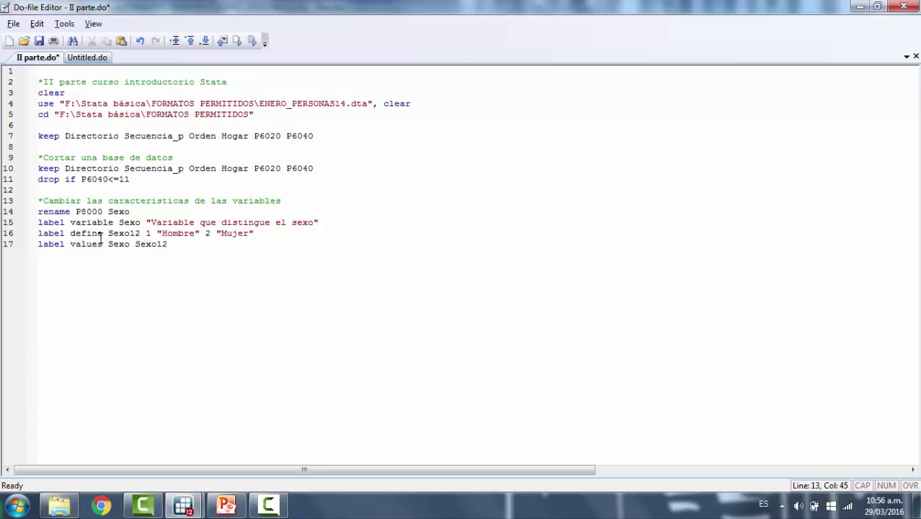
# Step: Examine the label name Sexo12 and the codes 1 and 2 in the label define line of the do-file
pyautogui.moveTo(109, 234); pyautogui.dragTo(141, 238)
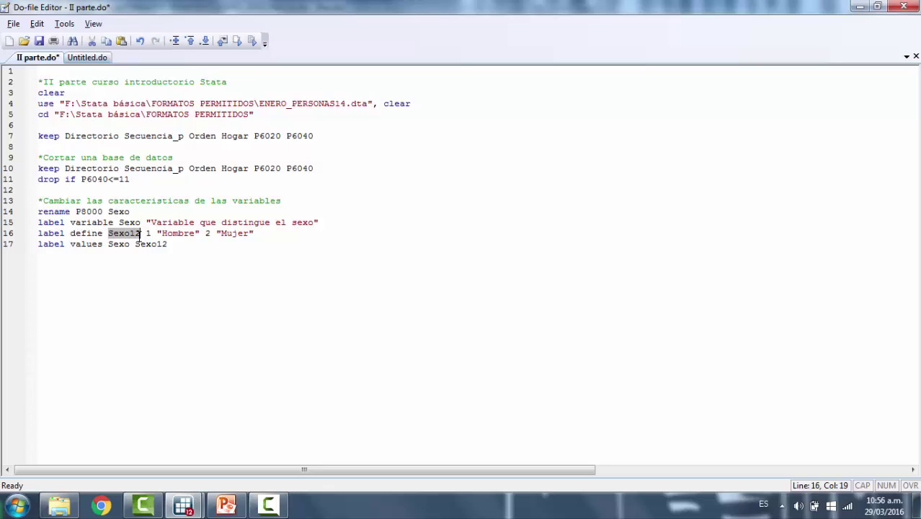
pyautogui.doubleClick(148, 235)
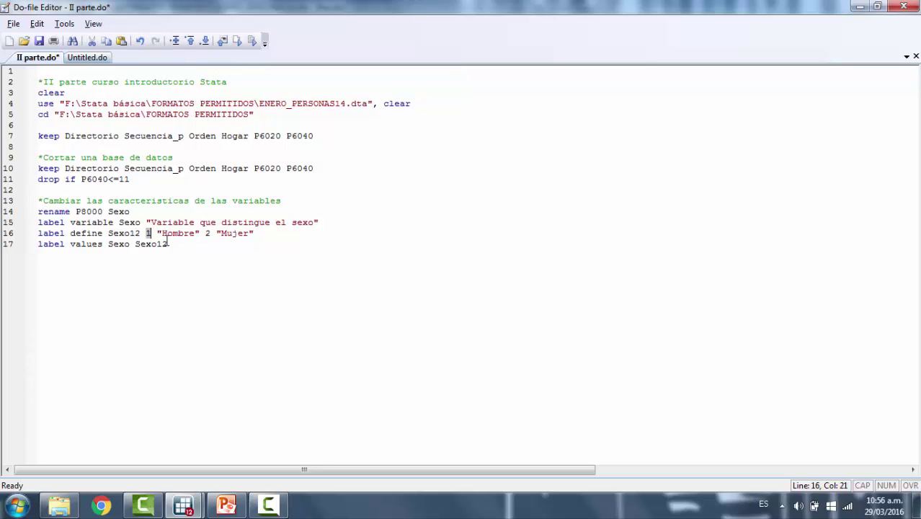
pyautogui.doubleClick(208, 233)
# Step: Append the command names "encode", "destring" and "tostring" on separate lines at the end of the do-file, after a blank line
pyautogui.click(186, 247)
pyautogui.press('Return')
pyautogui.press('Return')
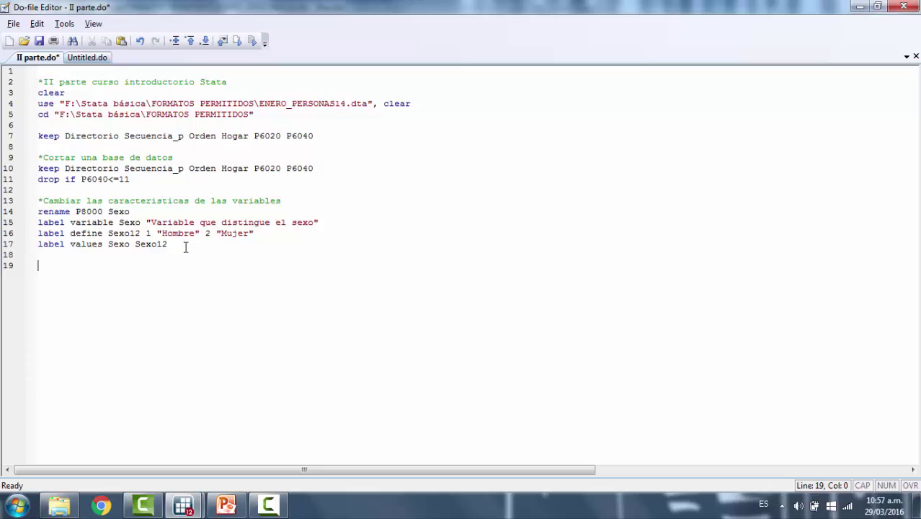
pyautogui.write('encode')
pyautogui.press('Return')
pyautogui.write('destring')
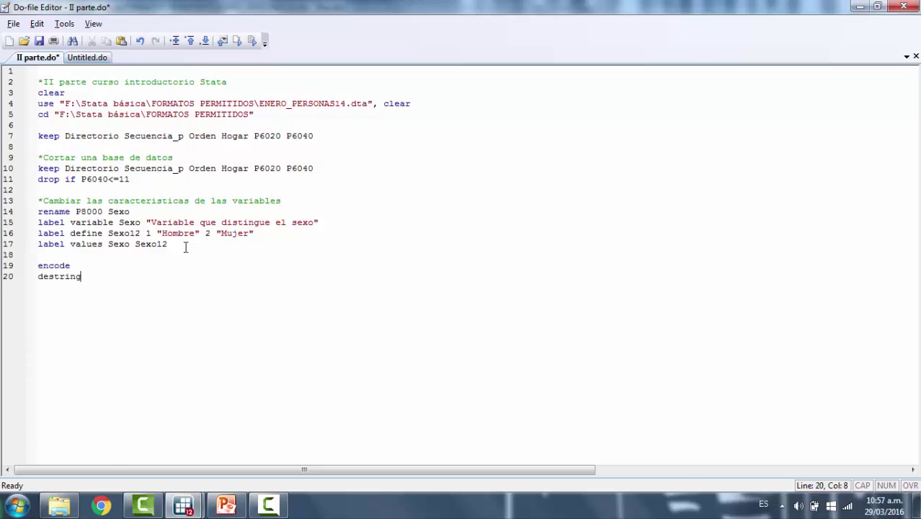
# Step: Browse the full dataset and examine the variables of the first observation from Directorio through P6040
pyautogui.hotkey('alt', 'Tab')
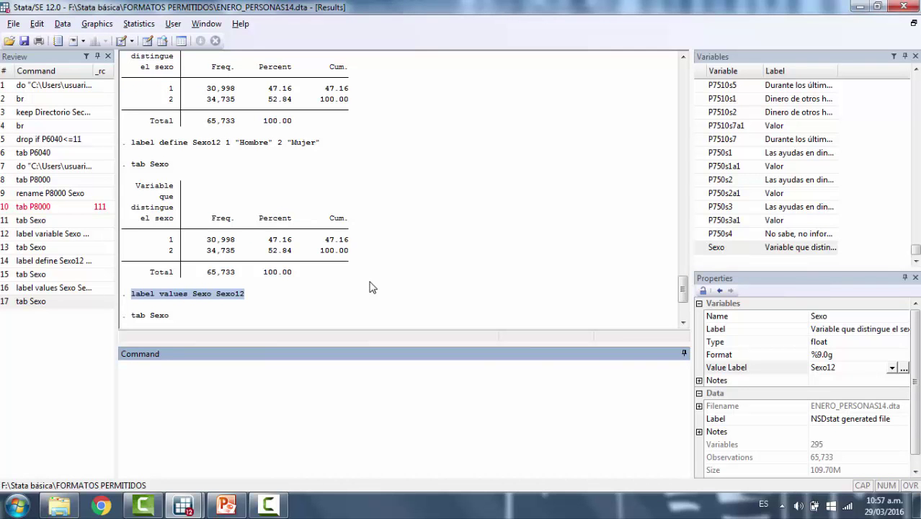
pyautogui.hotkey('ctrl', '8')
pyautogui.press('Right')
pyautogui.press('Right')
pyautogui.press('Right')
pyautogui.press('Right')
pyautogui.press('Right')
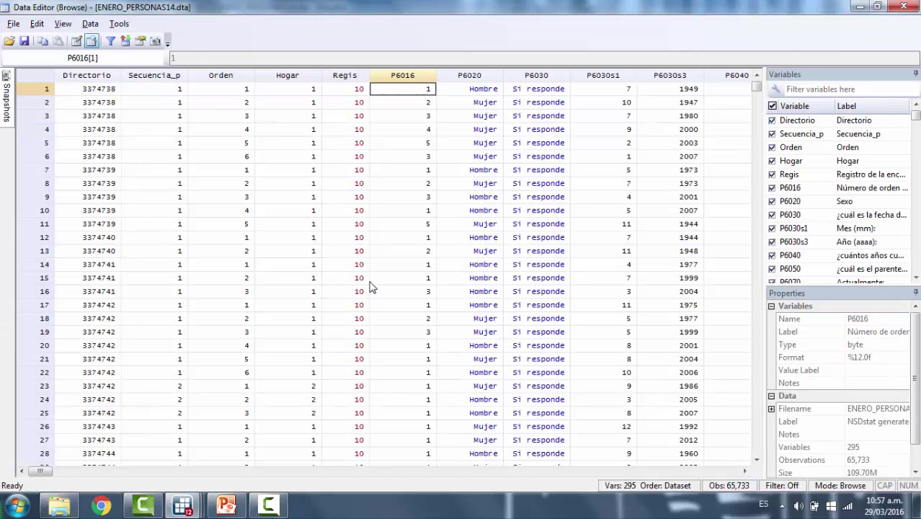
pyautogui.press('Right')
pyautogui.press('Right')
pyautogui.press('Right')
pyautogui.press('Right')
pyautogui.press('Right')
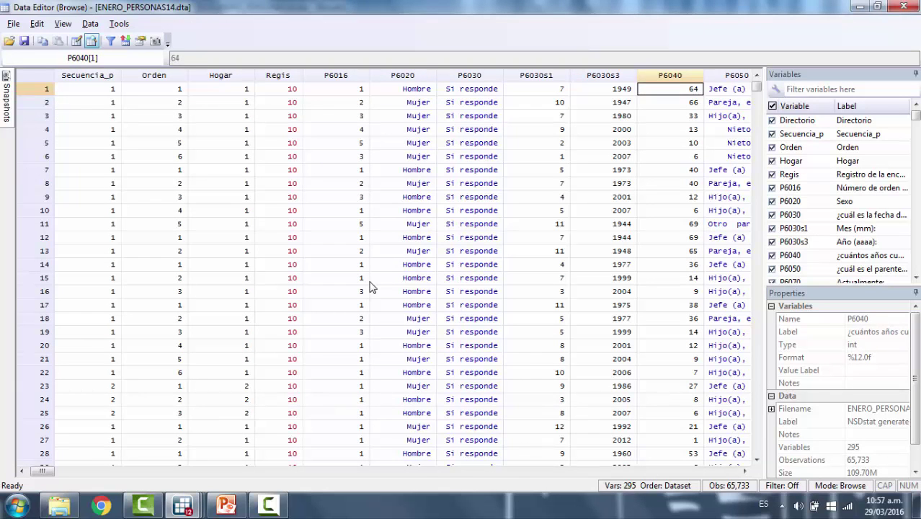
# Step: Compare how values are displayed and stored in the columns from Directorio to P6030, focusing on Regis
pyautogui.press('Left')
pyautogui.press('Left')
pyautogui.press('Left')
pyautogui.press('Left')
pyautogui.press('Left')
pyautogui.press('Left')
pyautogui.press('Left')
pyautogui.press('Left')
pyautogui.press('Left')
pyautogui.press('Left')
pyautogui.press('Down')
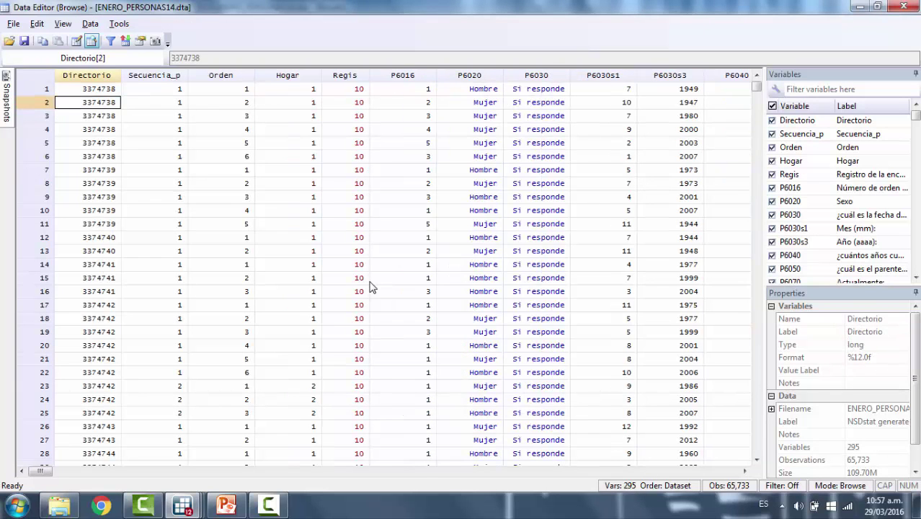
pyautogui.press('Down')
pyautogui.press('Down')
pyautogui.press('Down')
pyautogui.press('Down')
pyautogui.press('Right')
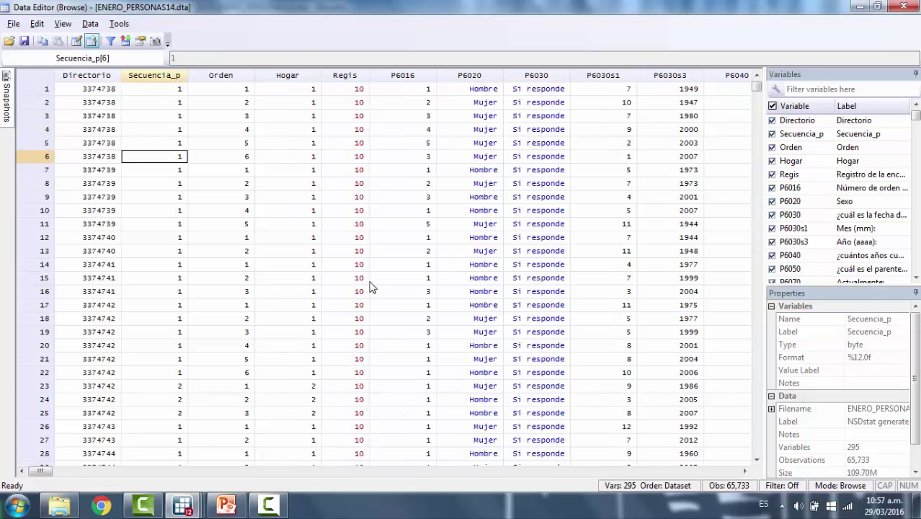
pyautogui.press('Right')
pyautogui.press('Right')
pyautogui.press('Right')
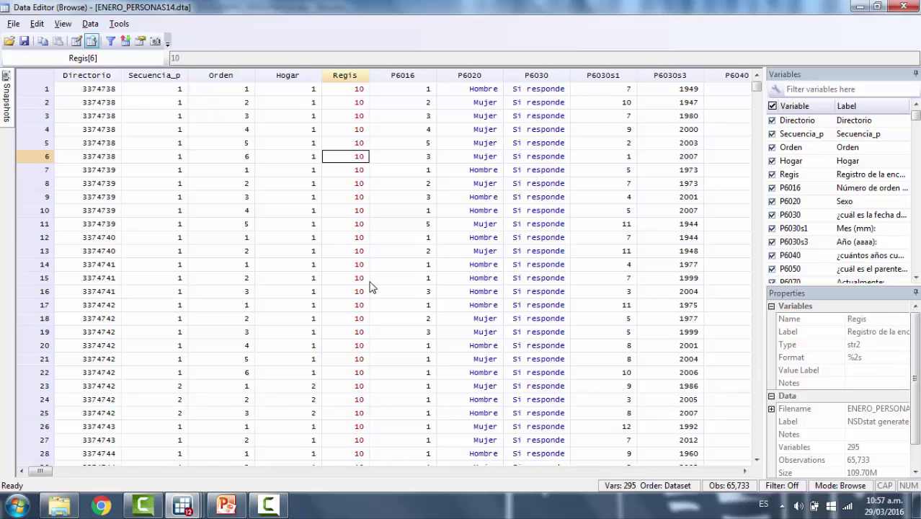
pyautogui.press('Right')
pyautogui.press('Right')
pyautogui.press('Left')
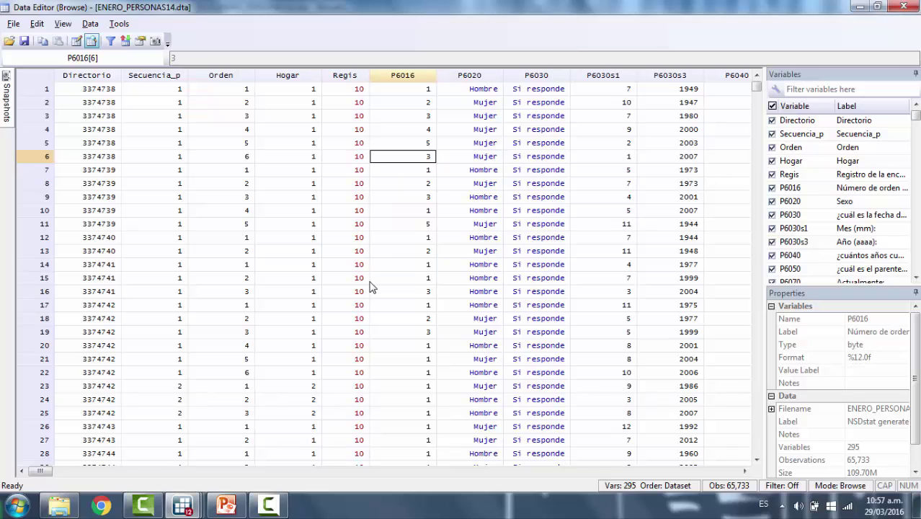
pyautogui.press('Right')
pyautogui.press('Right')
pyautogui.press('Left')
pyautogui.press('Left')
pyautogui.press('Left')
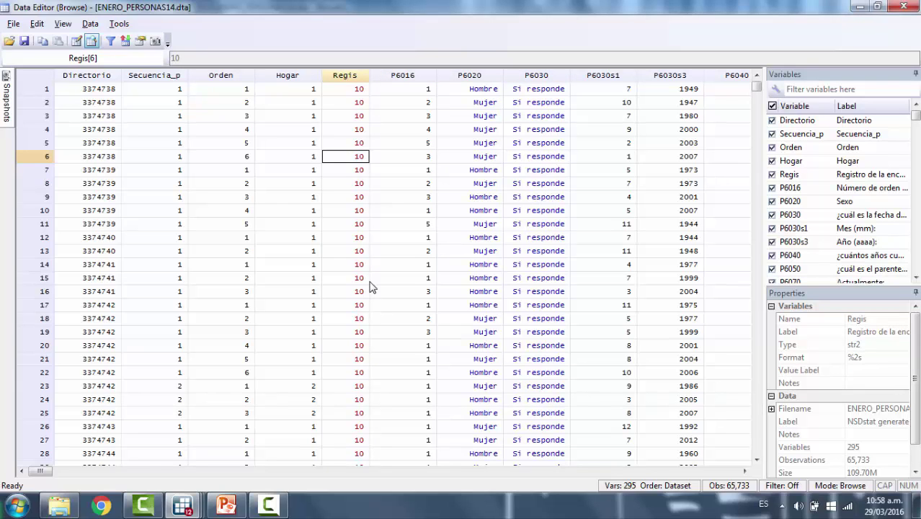
pyautogui.press('Left')
pyautogui.press('Left')
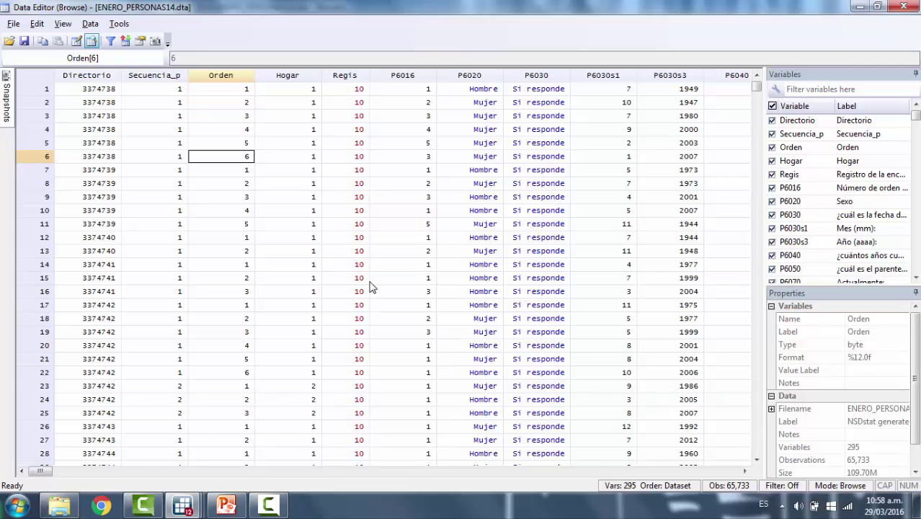
# Step: Look through the columns from Hogar to P6240, checking the storage type of string variables such as Dpto and AREA
pyautogui.press('Right')
pyautogui.press('Right')
pyautogui.press('Right')
pyautogui.press('Right')
pyautogui.press('Right')
pyautogui.press('Right')
pyautogui.press('Right')
pyautogui.press('Right')
pyautogui.press('Right')
pyautogui.press('Right')
pyautogui.press('Right')
pyautogui.press('Right')
pyautogui.press('Right')
pyautogui.press('Right')
pyautogui.press('Right')
pyautogui.press('Right')
pyautogui.press('Right')
pyautogui.press('Right')
pyautogui.press('Right')
pyautogui.press('Right')
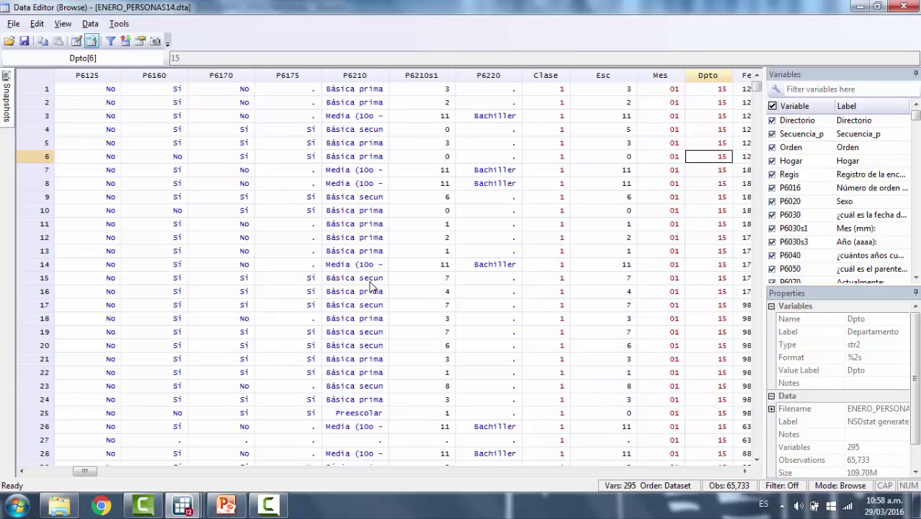
pyautogui.press('Right')
pyautogui.press('Right')
pyautogui.press('Right')
pyautogui.press('Right')
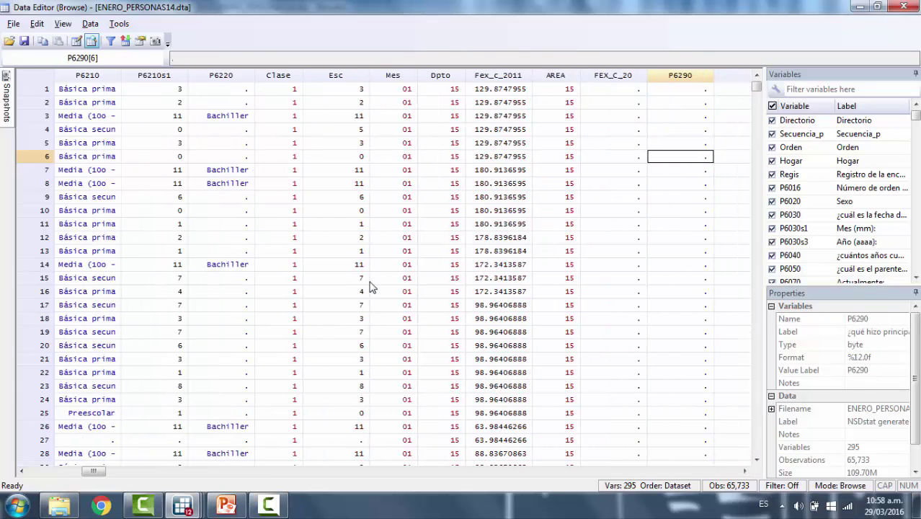
pyautogui.press('Right')
pyautogui.press('Left')
pyautogui.press('Left')
pyautogui.press('Left')
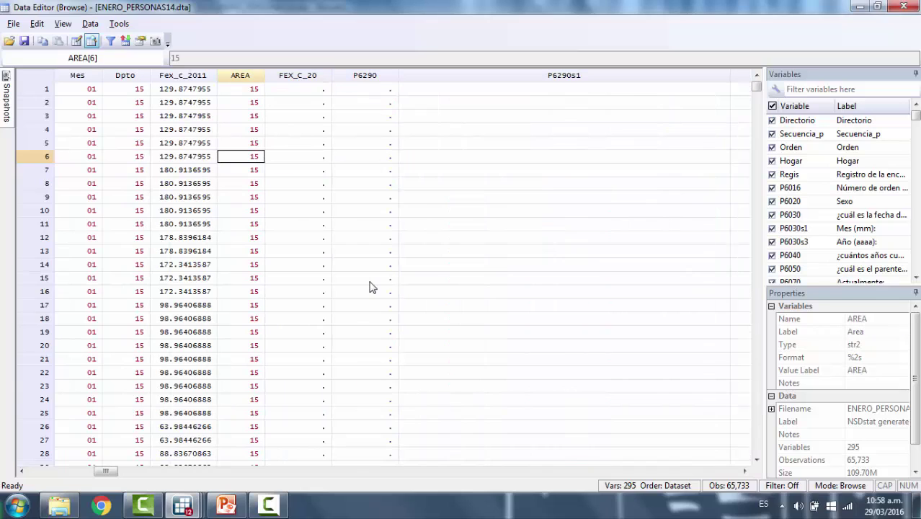
pyautogui.press('Left')
pyautogui.press('Right')
pyautogui.press('Right')
pyautogui.press('Right')
pyautogui.press('Right')
pyautogui.press('Right')
pyautogui.press('Right')
pyautogui.press('Right')
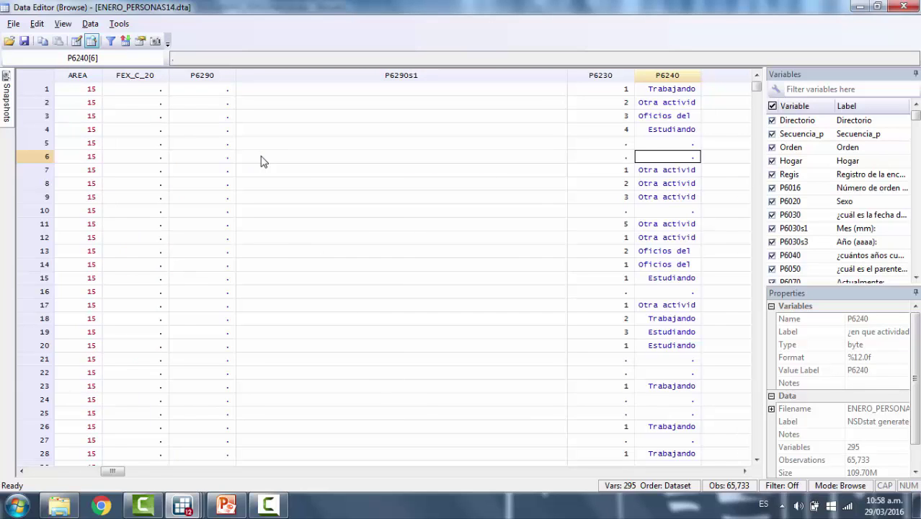
# Step: Examine the text entries in P6240s1 and compare them with the neighbouring columns
pyautogui.press('Down')
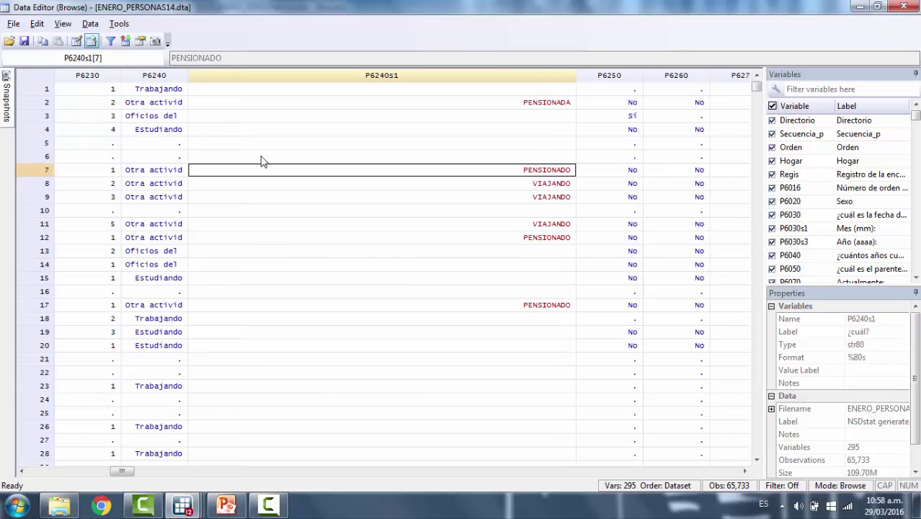
pyautogui.press('Down')
pyautogui.press('Up')
pyautogui.press('Left')
pyautogui.press('Right')
pyautogui.press('Left')
pyautogui.press('Left')
pyautogui.press('Left')
pyautogui.press('Left')
pyautogui.press('Left')
pyautogui.press('Left')
pyautogui.press('Left')
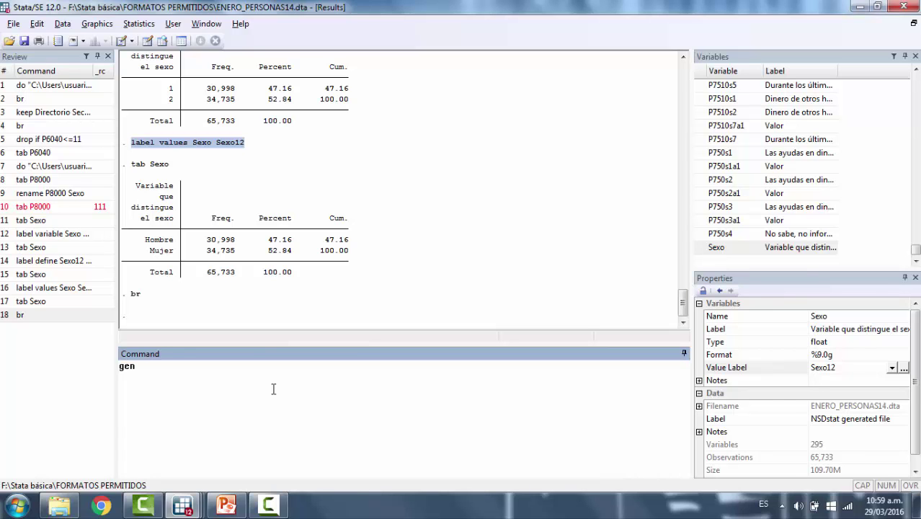
# Step: Generate the variable Edaddoble with "gen Edaddoble=P6040 + P6040"
pyautogui.hotkey('alt', 'Tab')
pyautogui.hotkey('alt', 'Tab')
pyautogui.write('P')
pyautogui.press('BackSpace')
pyautogui.write('Edaddoble=P6040 ')
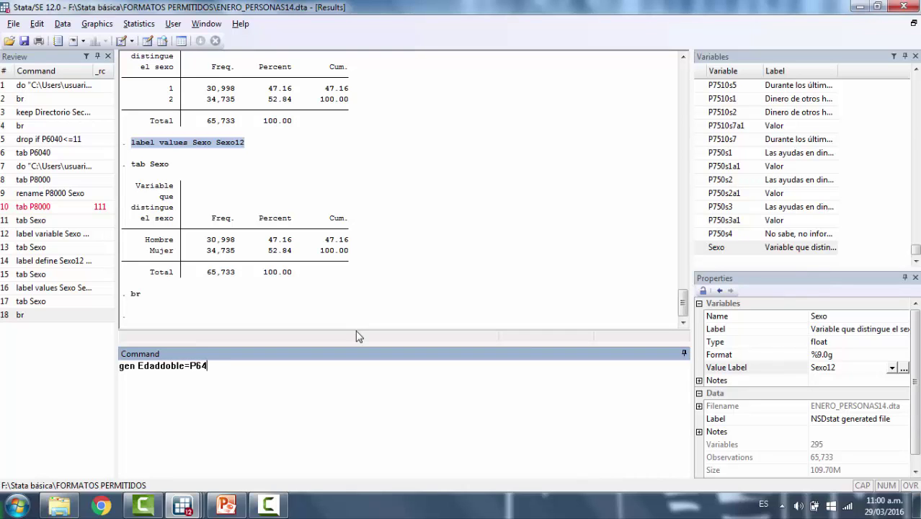
pyautogui.write('+ 60')
pyautogui.press('BackSpace')
pyautogui.press('BackSpace')
pyautogui.write('P6040')
pyautogui.press('Return')
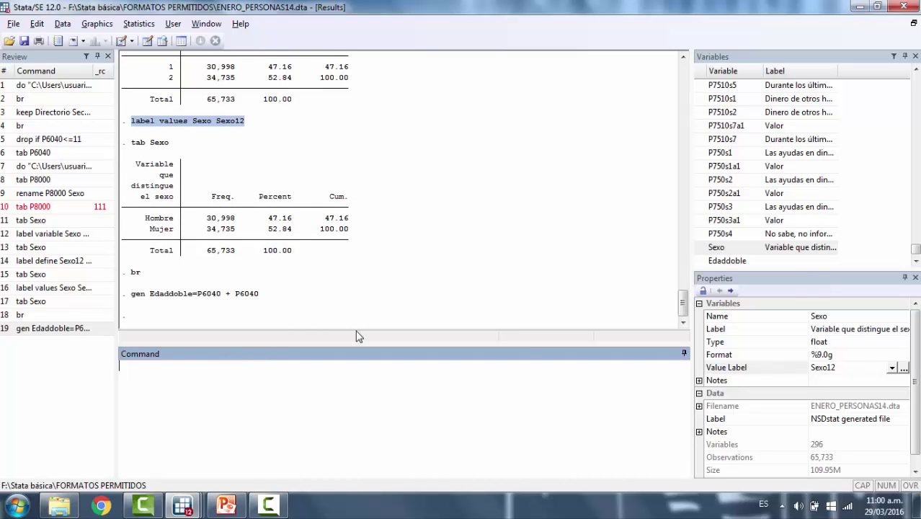
# Step: Browse only P6040 and Edaddoble, compare their values, and close the data view
pyautogui.write('br P6040 Edaddoble')
pyautogui.press('Return')
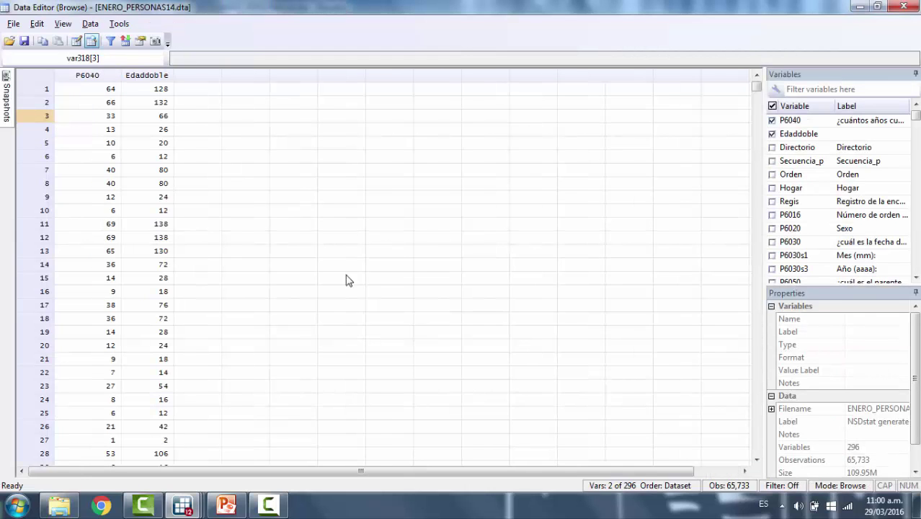
pyautogui.click(90, 75)
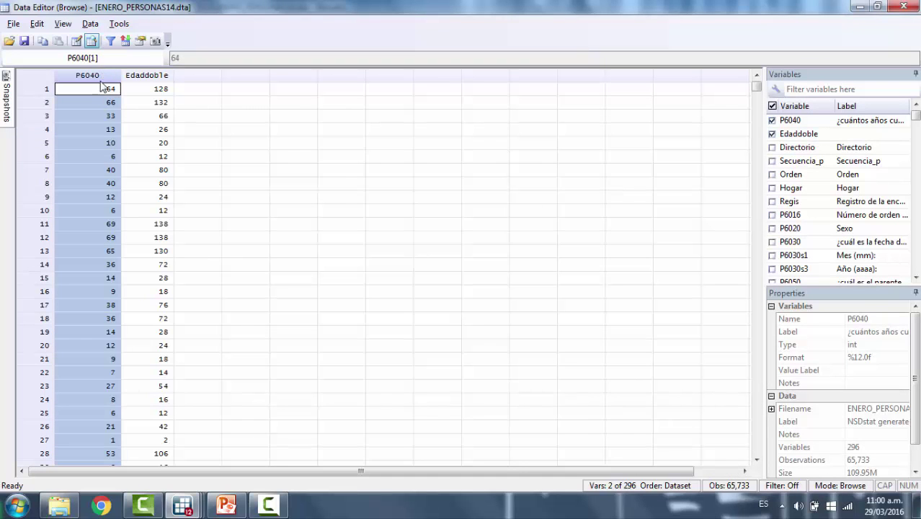
pyautogui.click(144, 76)
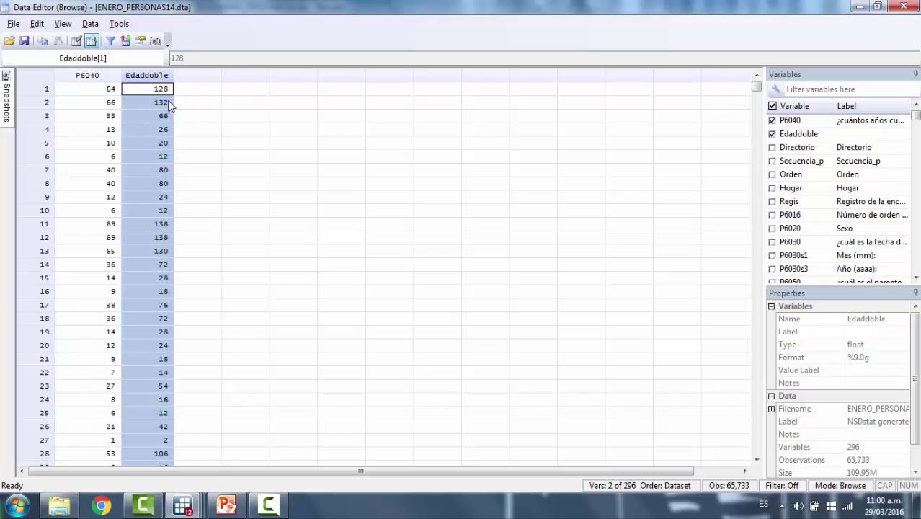
pyautogui.click(110, 103)
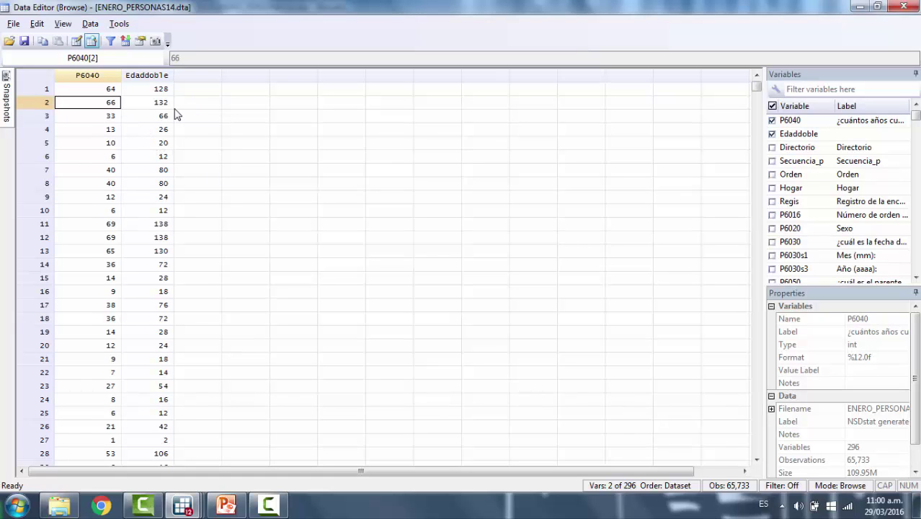
pyautogui.hotkey('alt', 'F4')
# Step: Browse the full dataset to check the Regis variable, and close the data view
pyautogui.moveTo(183, 504)
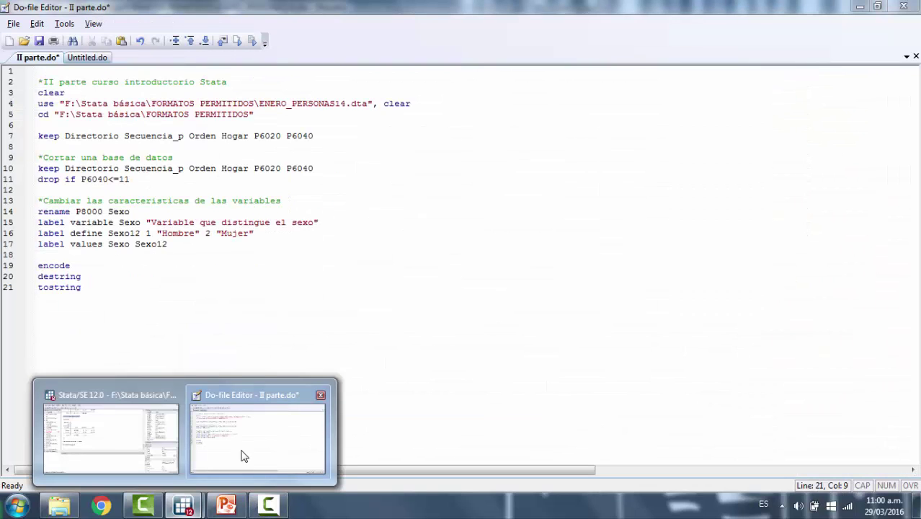
pyautogui.click(176, 439)
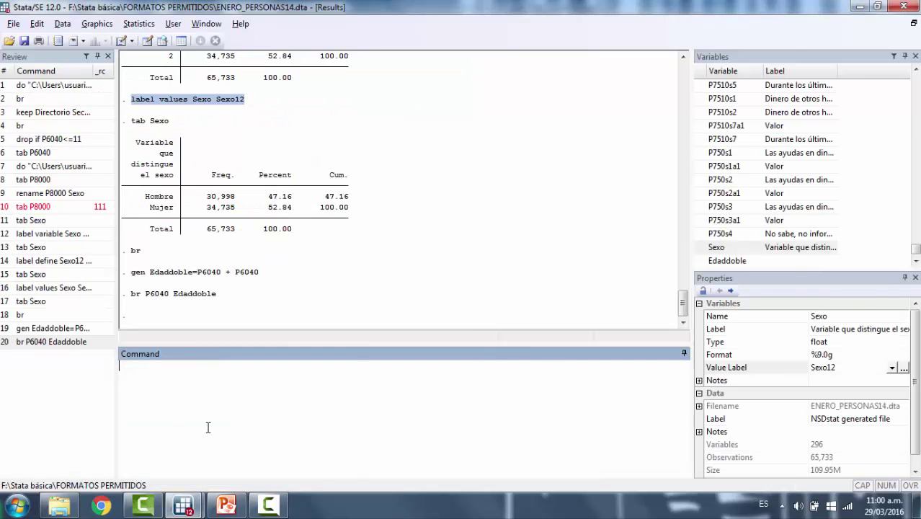
pyautogui.write('br')
pyautogui.press('Return')
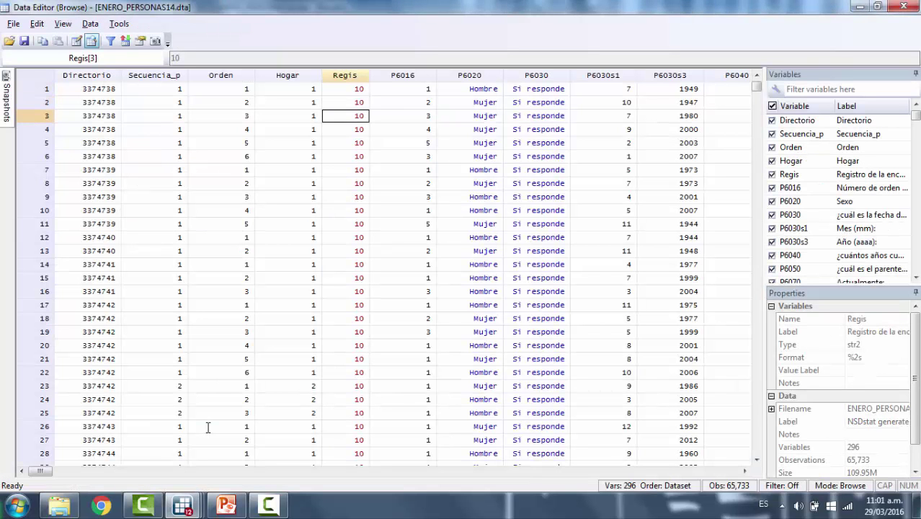
pyautogui.click(904, 6)
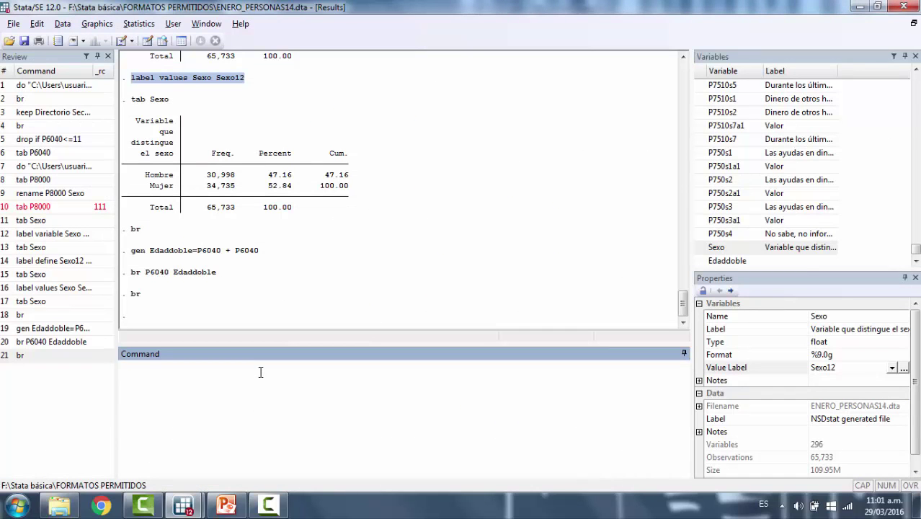
# Step: Generate the variable Regisdoble with "gen Regisdoble=Regis + Regis"
pyautogui.write('ge n Regis')
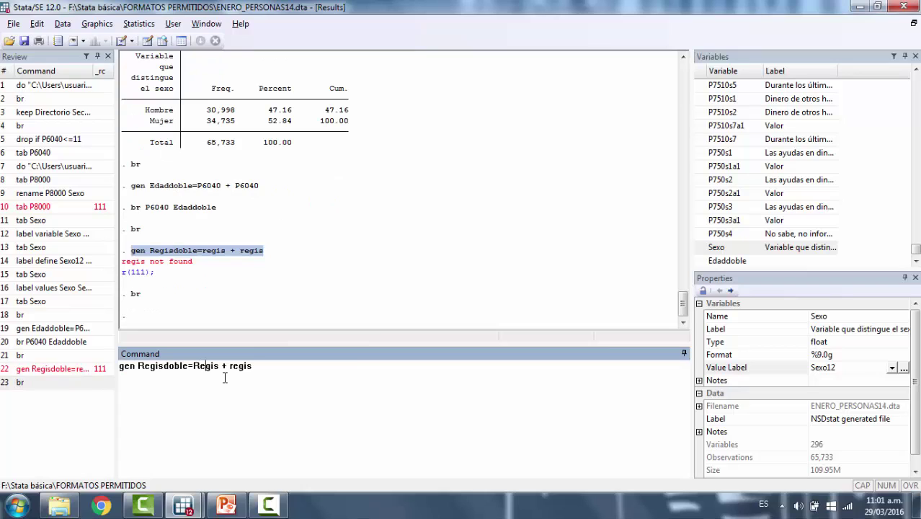
pyautogui.press('Right')
pyautogui.press('Right')
pyautogui.press('Right')
pyautogui.press('Right')
pyautogui.press('Right')
pyautogui.press('Right')
pyautogui.press('Delete')
pyautogui.write('R')
pyautogui.press('BackSpace')
pyautogui.write('R')
pyautogui.press('Return')
# Step: Browse only the variables Regis and Regisdoble
pyautogui.write('br')
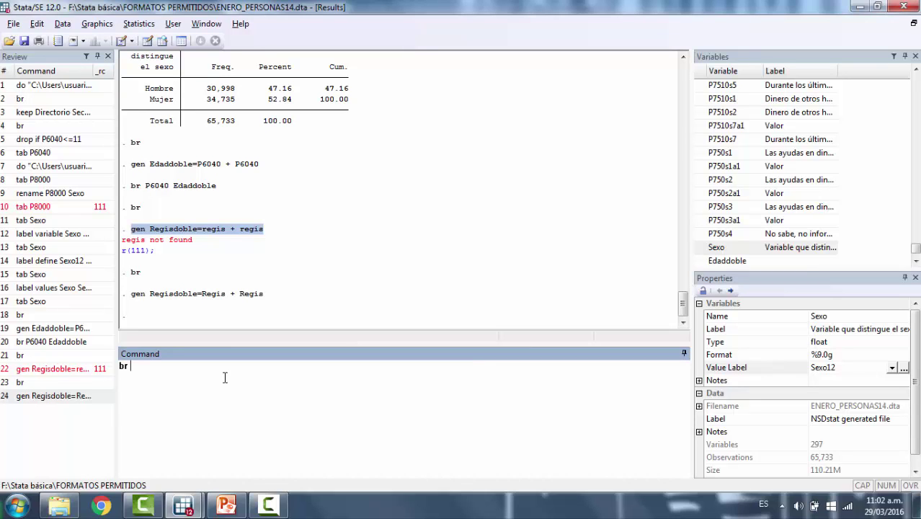
pyautogui.press('BackSpace')
pyautogui.press('BackSpace')
pyautogui.press('BackSpace')
pyautogui.write('br Regis Regisdoble')
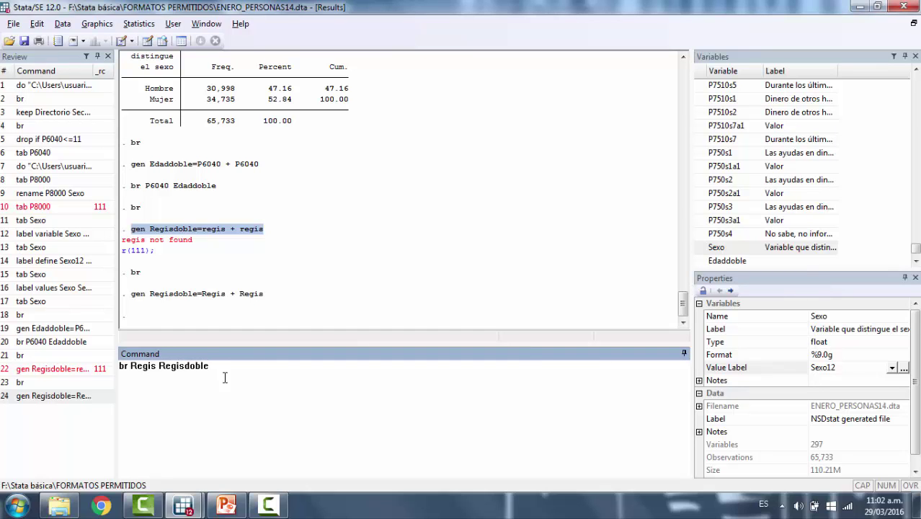
pyautogui.press('Return')
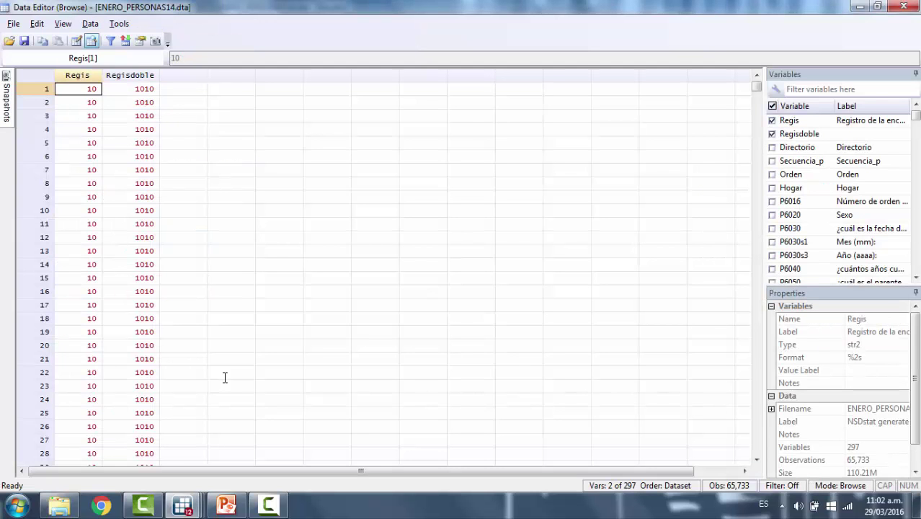
# Step: Compare the values and storage types of Regis and Regisdoble in the first observations
pyautogui.press('Down')
pyautogui.press('Right')
pyautogui.press('Up')
pyautogui.press('Left')
pyautogui.press('Right')
pyautogui.press('Left')
pyautogui.press('Right')
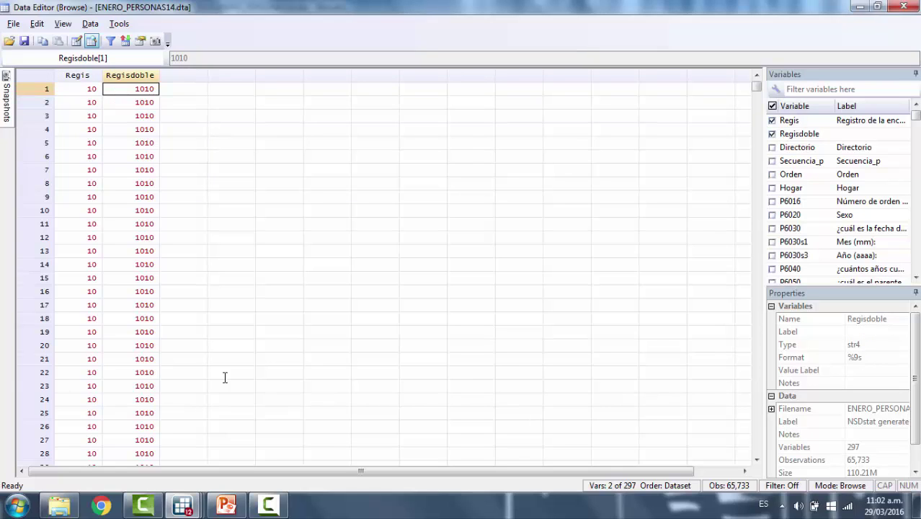
pyautogui.press('Left')
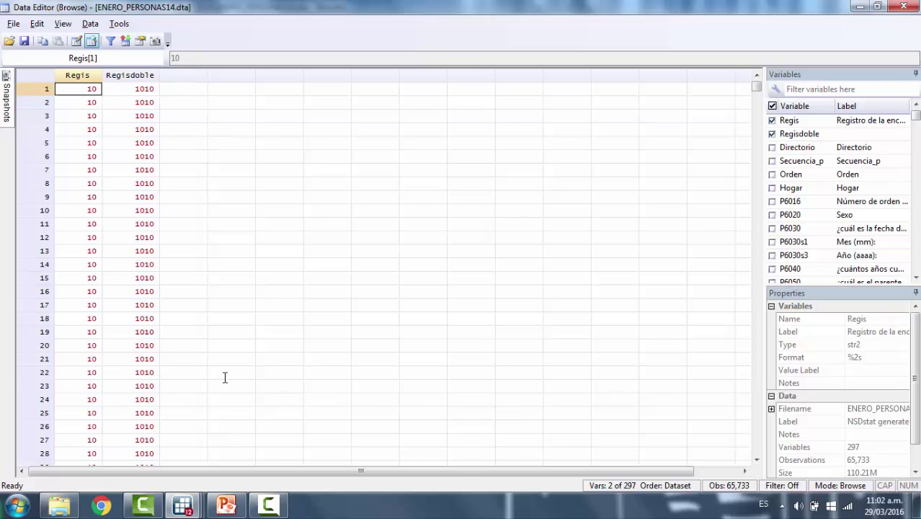
# Step: Check the type and format of Regis against Regisdoble once more, and close the data view
pyautogui.press('Right')
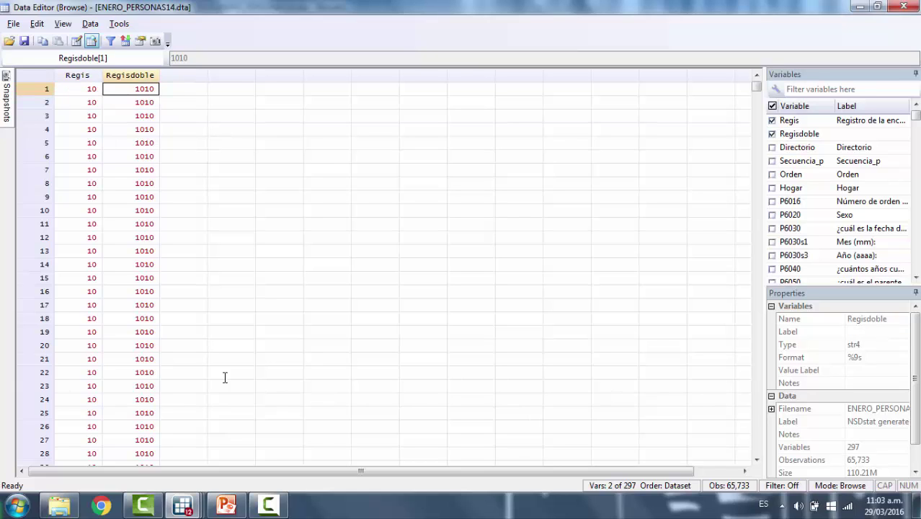
pyautogui.press('Left')
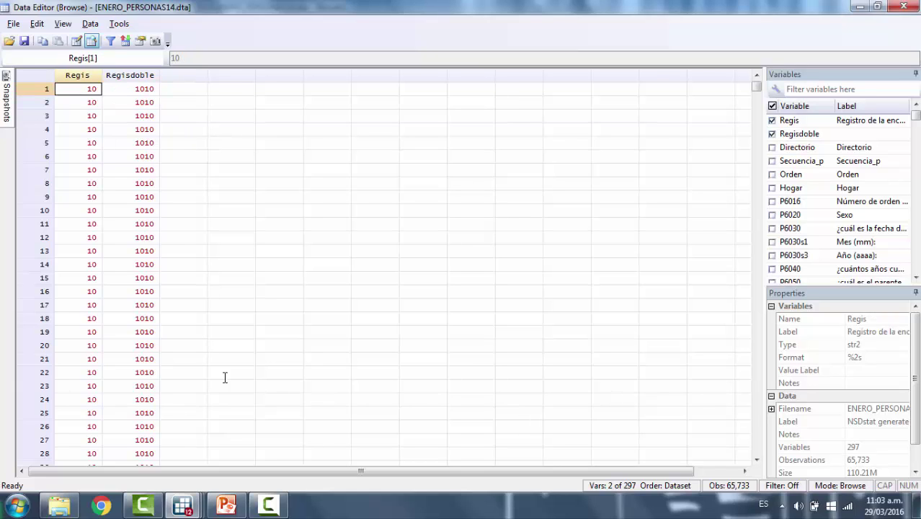
pyautogui.press('Down')
pyautogui.press('Right')
pyautogui.press('Down')
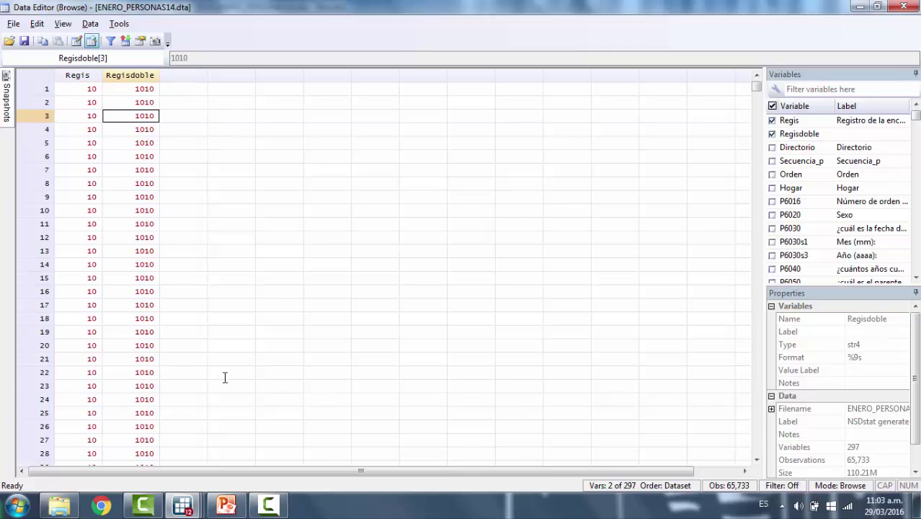
pyautogui.press('Up')
pyautogui.press('Up')
pyautogui.press('Down')
pyautogui.press('Down')
pyautogui.press('Up')
pyautogui.press('Up')
pyautogui.press('Left')
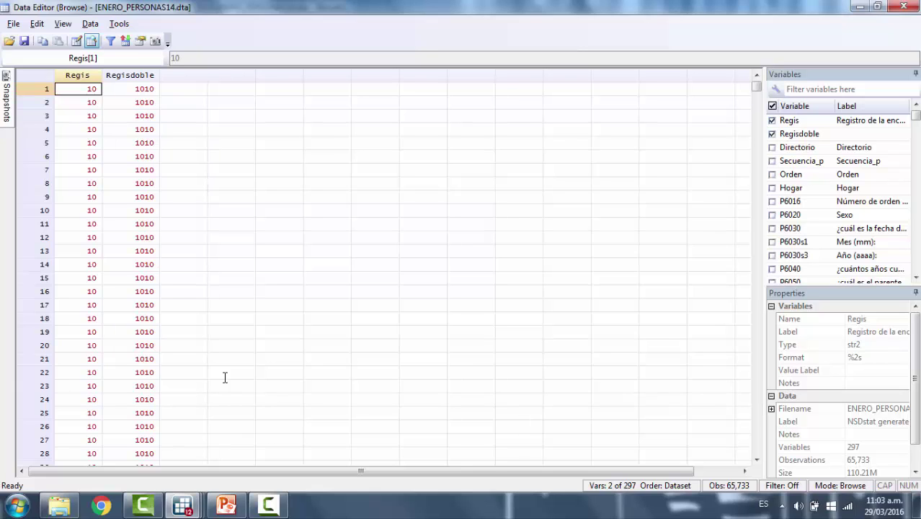
pyautogui.press('Down')
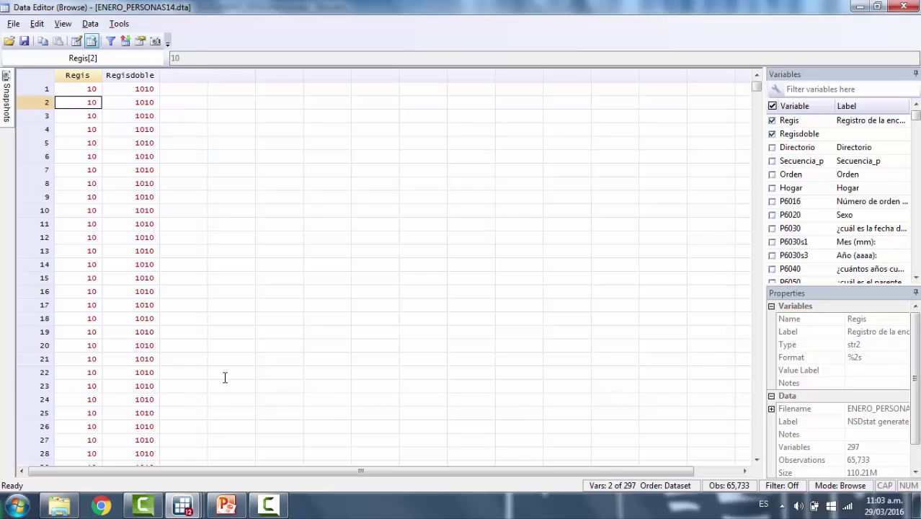
pyautogui.press('Right')
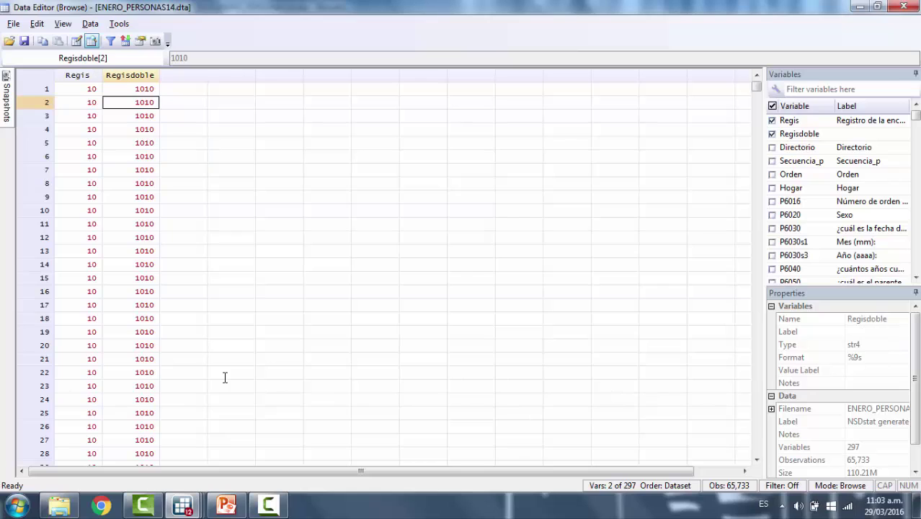
pyautogui.press('Left')
pyautogui.press('Right')
pyautogui.click(901, 7)
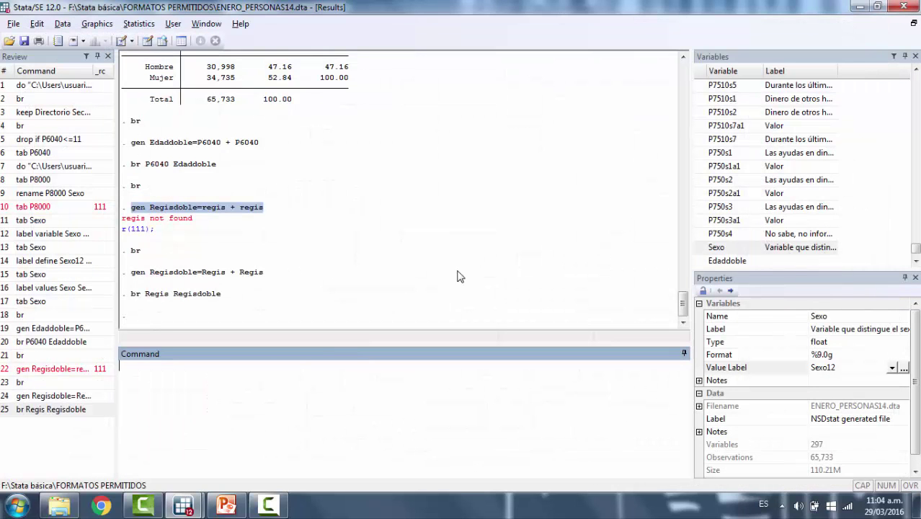
# Step: Convert Regis from string to numeric in place with "destring Regis, replace"
pyautogui.write('destring Regis, rep')
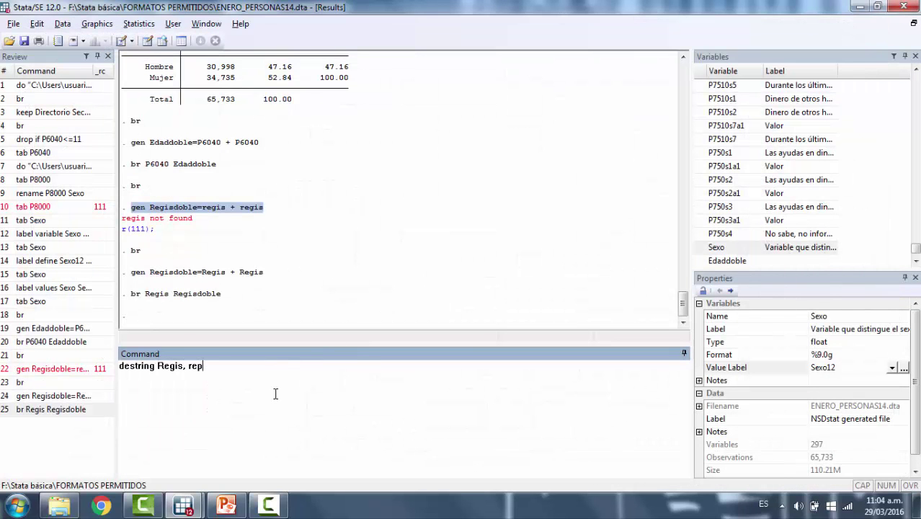
pyautogui.write('lace')
pyautogui.press('Return')
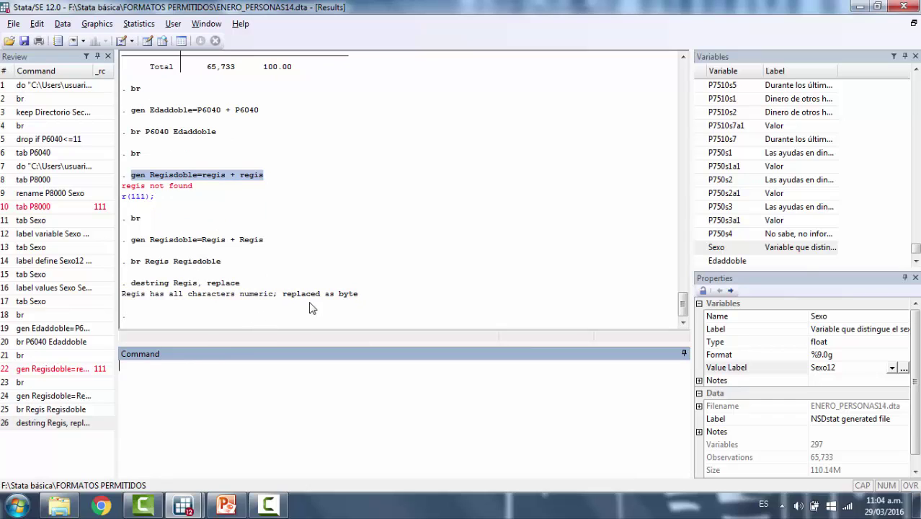
# Step: Browse only the variable Regis to check its storage type after the conversion, and close the data view
pyautogui.write('br Regis')
pyautogui.press('Return')
pyautogui.press('Up')
pyautogui.press('Up')
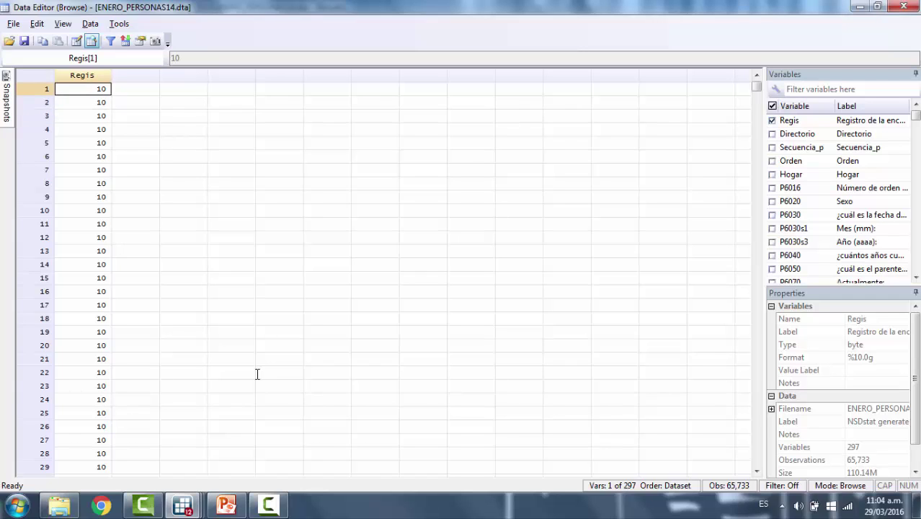
pyautogui.press('Down')
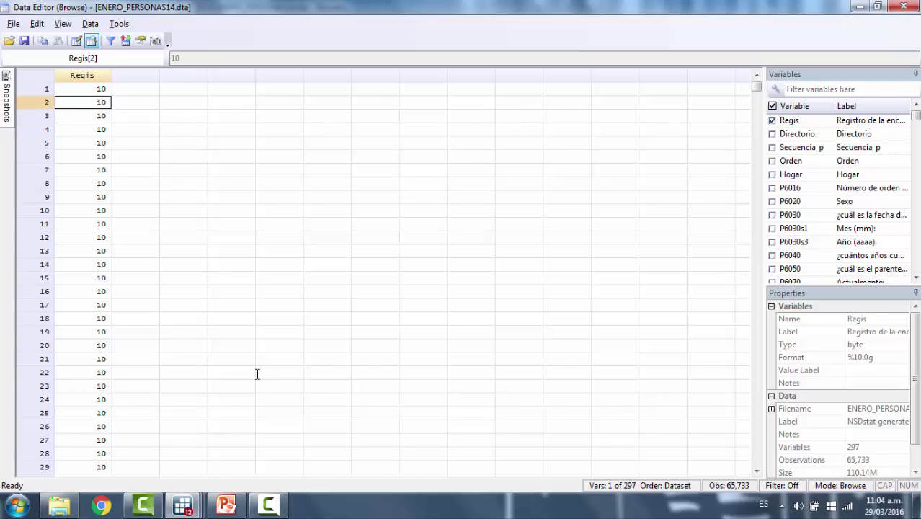
pyautogui.press('Down')
pyautogui.press('Up')
pyautogui.press('Up')
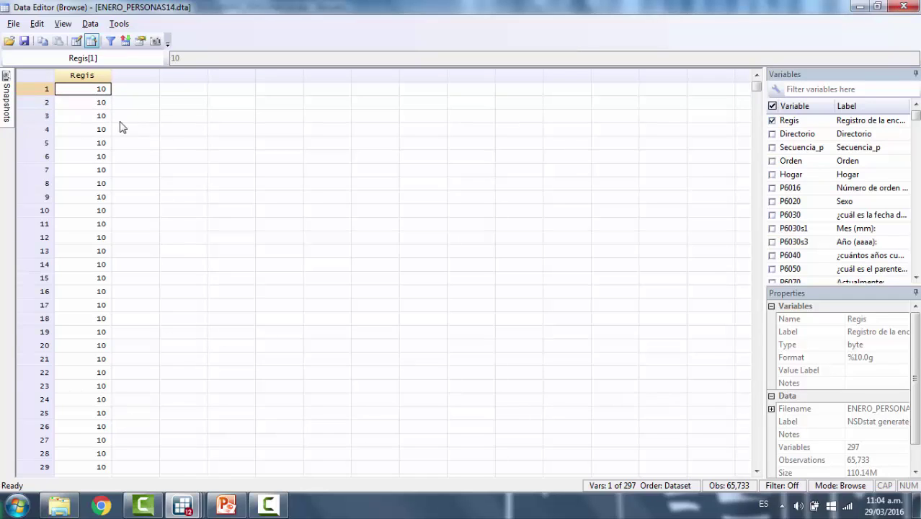
pyautogui.click(908, 7)
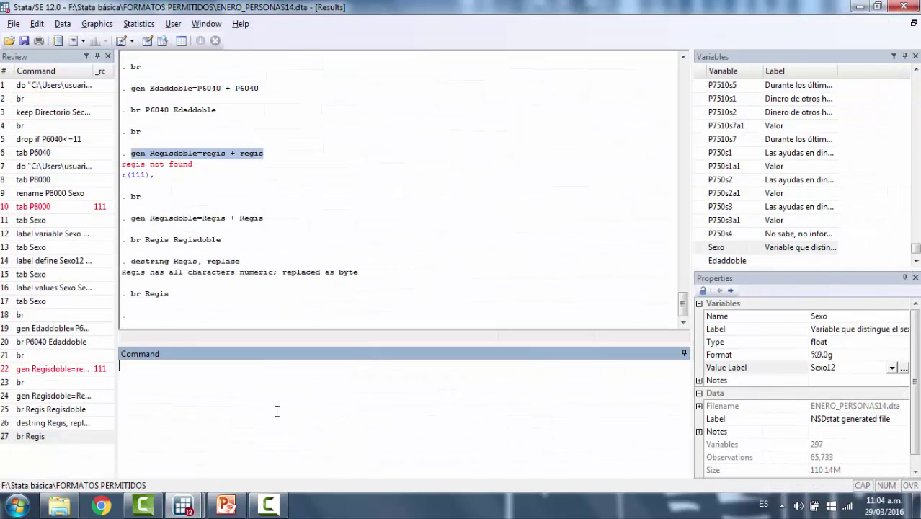
# Step: Generate the variable Regisdoble2 with "gen Regisdoble2=Regis + Regis"
pyautogui.write('gen Regisdoble2=')
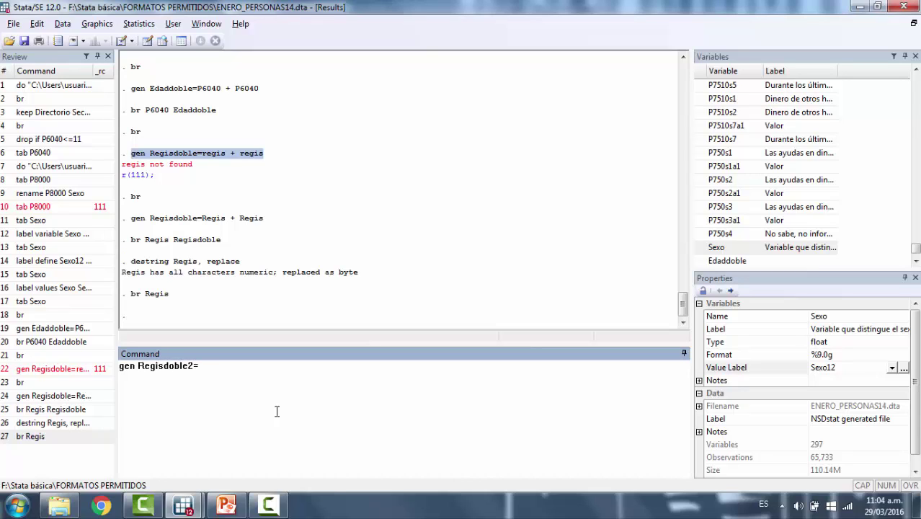
pyautogui.write('Regis')
pyautogui.write(' + Regis')
pyautogui.press('Return')
# Step: Browse only the variables Regis and Regisdoble2 by adapting the earlier browse command
pyautogui.press('pageup')
pyautogui.press('pageup')
pyautogui.press('pageup')
pyautogui.press('pageup')
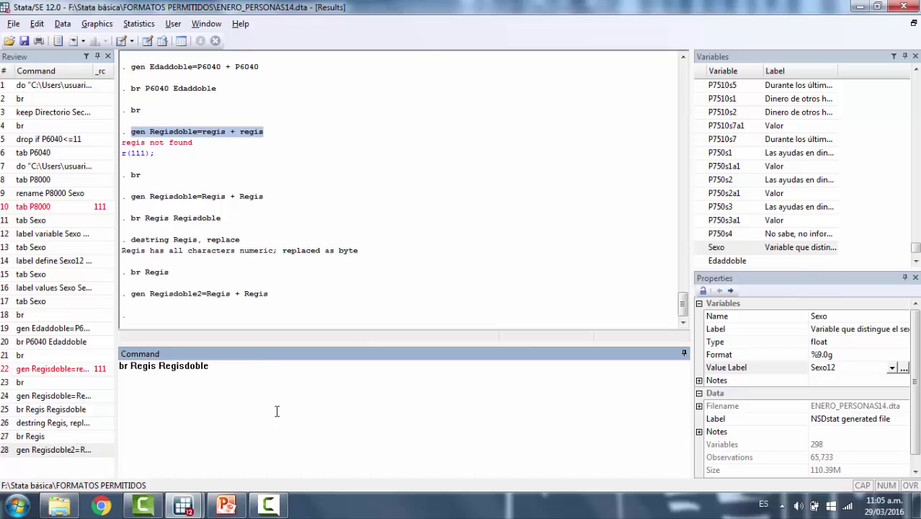
pyautogui.write('2')
pyautogui.press('Return')
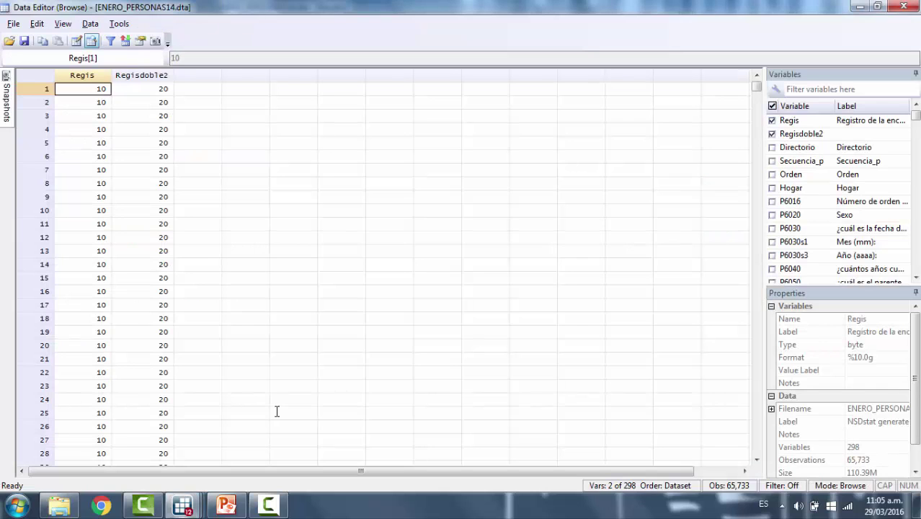
# Step: Compare the values and storage types of Regis and Regisdoble2 in the first observations, and close the data view
pyautogui.press('Right')
pyautogui.press('Right')
pyautogui.press('Left')
pyautogui.press('Left')
pyautogui.press('Down')
pyautogui.press('Right')
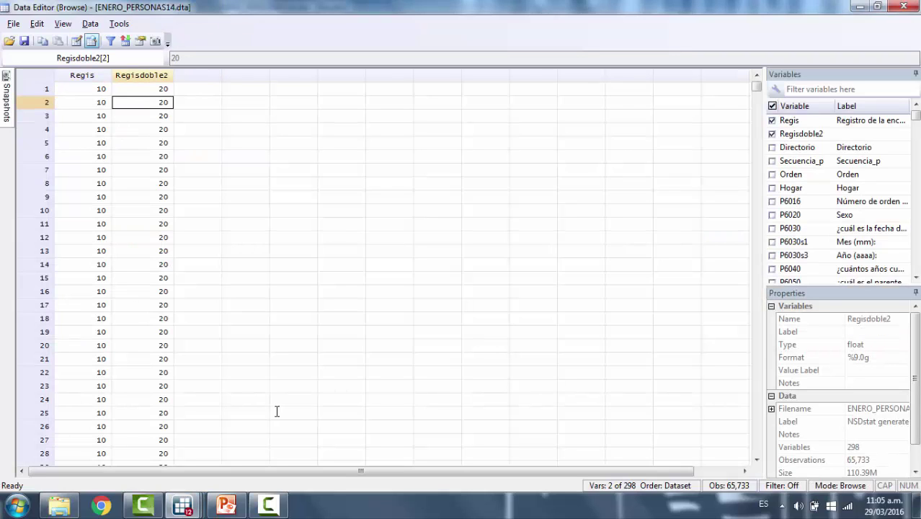
pyautogui.press('Up')
pyautogui.press('Down')
pyautogui.press('Down')
pyautogui.press('Down')
pyautogui.press('Down')
pyautogui.press('Down')
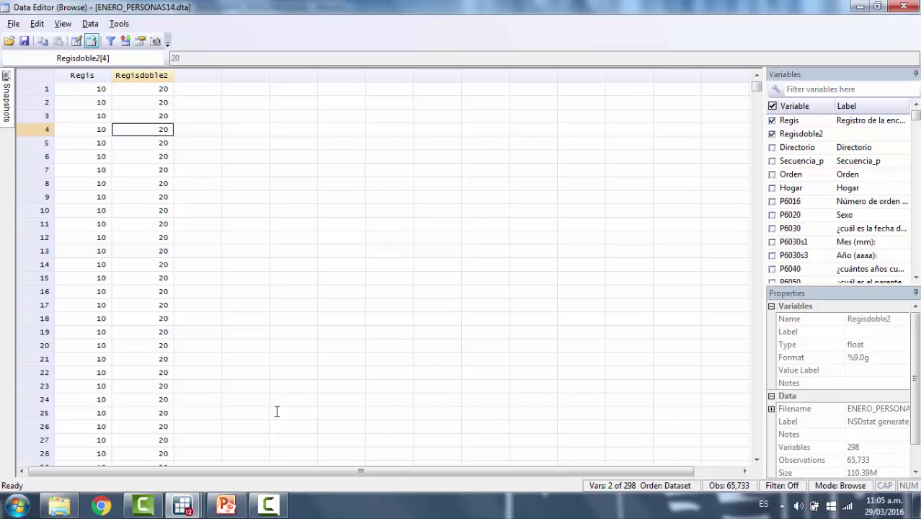
pyautogui.hotkey('ctrl', 'Up')
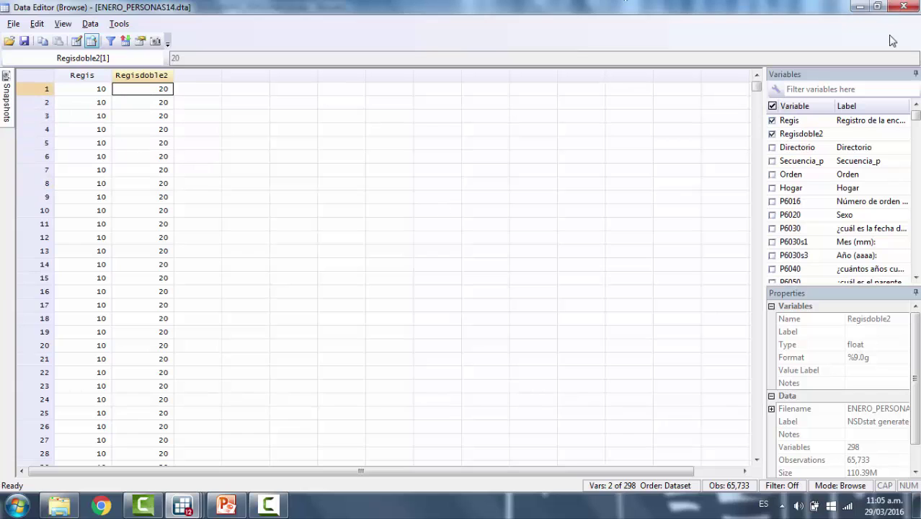
pyautogui.click(903, 7)
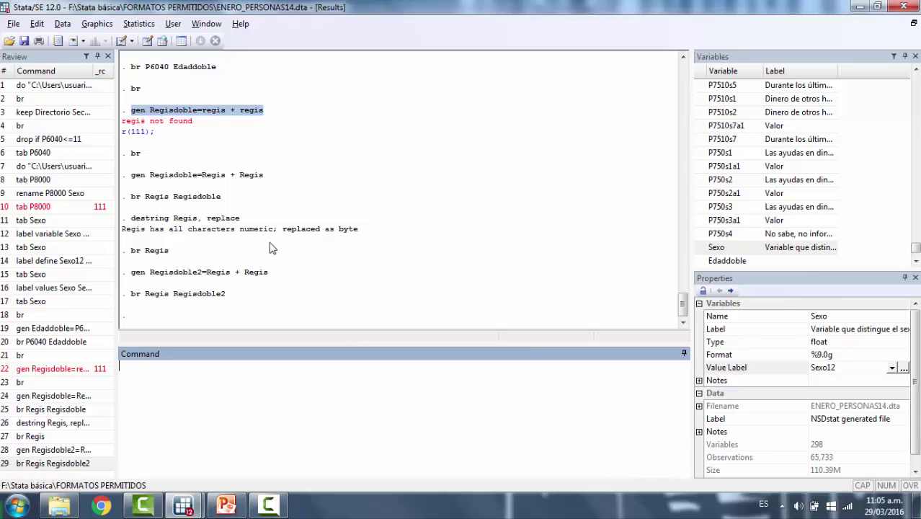
# Step: Convert Regis back to a string variable in place with "tostring Regis, replace"
pyautogui.write('tostring')
pyautogui.write('Regis, rep')
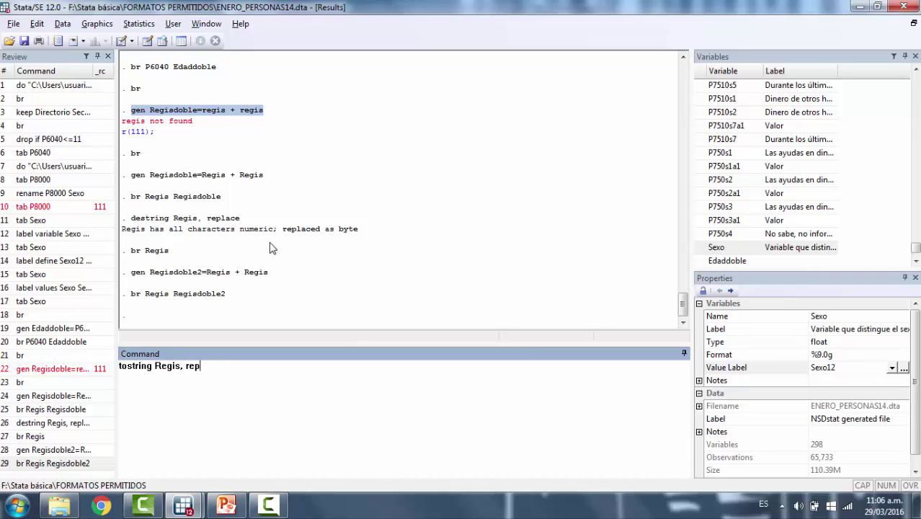
pyautogui.write('lace')
pyautogui.press('Left')
pyautogui.press('Left')
pyautogui.press('Left')
pyautogui.press('Left')
pyautogui.press('Left')
pyautogui.press('Left')
pyautogui.press('Left')
pyautogui.press('Left')
pyautogui.press('Left')
pyautogui.press('Left')
pyautogui.press('Left')
pyautogui.press('Left')
pyautogui.press('Left')
pyautogui.press('Left')
pyautogui.press('Left')
pyautogui.press('Right')
pyautogui.press('Right')
pyautogui.press('Right')
pyautogui.press('Right')
pyautogui.press('Right')
pyautogui.press('Right')
pyautogui.press('Right')
pyautogui.press('Right')
pyautogui.press('Right')
pyautogui.press('Return')
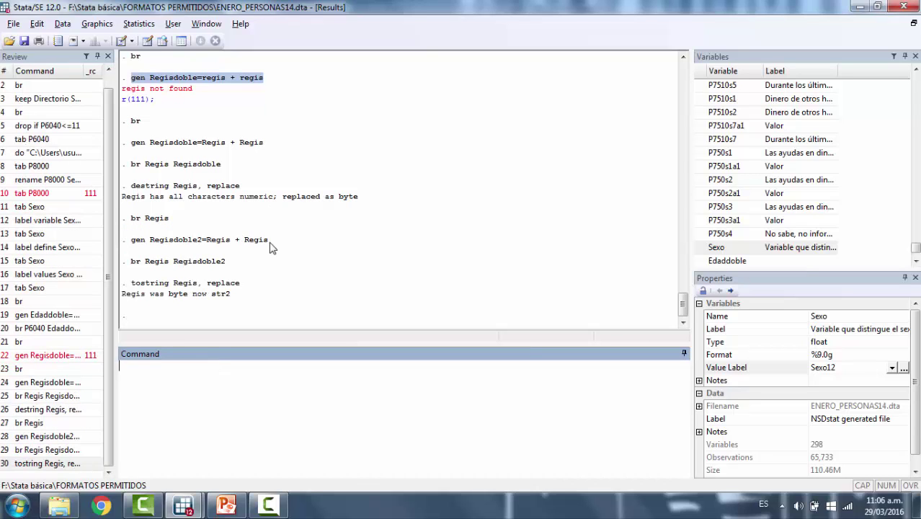
# Step: Browse Regis through roughly its first fifty observations to check its type as a string, and close the data view
pyautogui.press('pageup')
pyautogui.press('pageup')
pyautogui.press('pageup')
pyautogui.press('pageup')
pyautogui.press('Return')
pyautogui.press('Down')
pyautogui.press('Down')
pyautogui.press('Down')
pyautogui.press('Down')
pyautogui.press('Down')
pyautogui.press('Down')
pyautogui.press('Down')
pyautogui.press('Down')
pyautogui.press('Down')
pyautogui.press('Down')
pyautogui.press('Down')
pyautogui.press('Down')
pyautogui.press('Down')
pyautogui.press('Down')
pyautogui.press('Down')
pyautogui.press('Down')
pyautogui.press('Down')
pyautogui.press('Down')
pyautogui.press('Down')
pyautogui.press('Down')
pyautogui.press('Down')
pyautogui.press('Down')
pyautogui.press('Down')
pyautogui.press('Down')
pyautogui.press('Down')
pyautogui.press('Down')
pyautogui.press('Down')
pyautogui.press('Down')
pyautogui.press('Down')
pyautogui.press('Down')
pyautogui.press('Down')
pyautogui.press('Down')
pyautogui.press('Down')
pyautogui.press('Down')
pyautogui.press('Down')
pyautogui.press('Down')
pyautogui.press('Down')
pyautogui.press('Down')
pyautogui.press('Down')
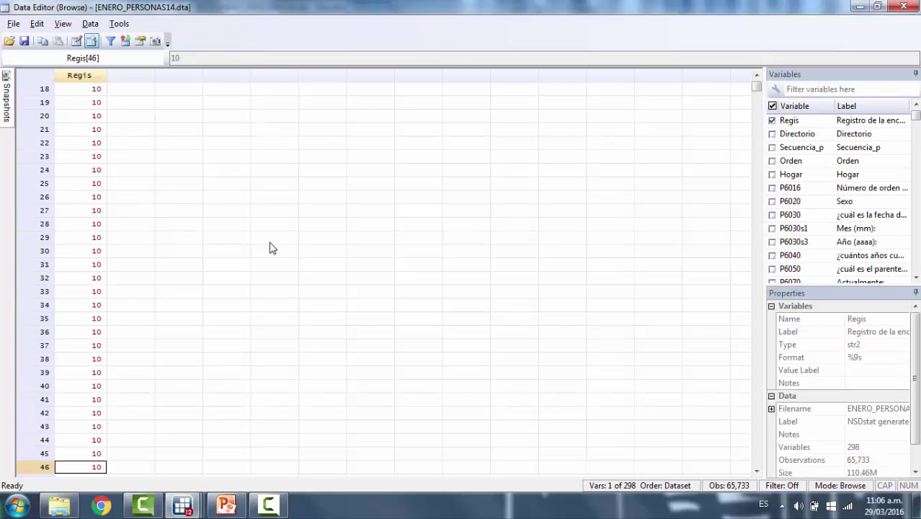
pyautogui.press('Down')
pyautogui.press('Down')
pyautogui.press('Down')
pyautogui.press('Down')
pyautogui.press('Down')
pyautogui.press('Down')
pyautogui.press('Down')
pyautogui.press('Down')
pyautogui.hotkey('alt', 'F4')
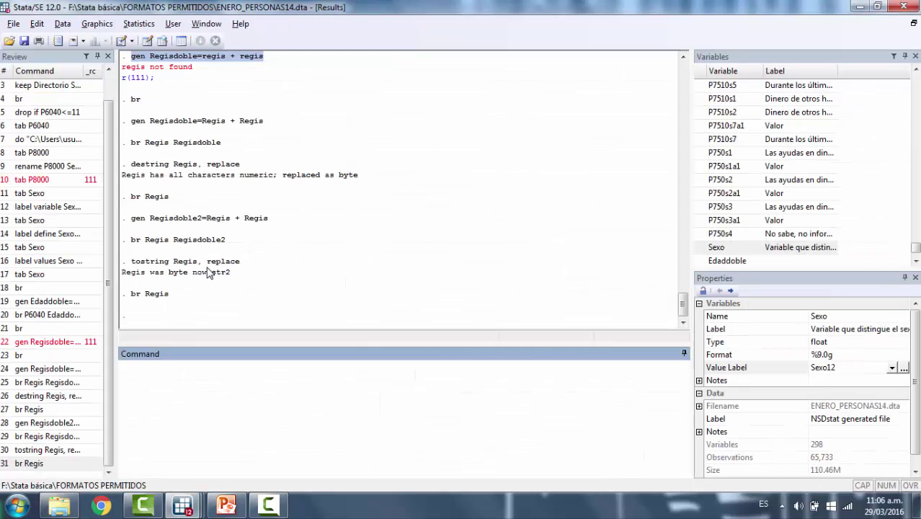
# Step: Record the executed conversions in the do-file II parte.do as "destring Regis, replace" and "tostring Regis, replace"
pyautogui.click(219, 274)
pyautogui.scroll(3, 227, 265)
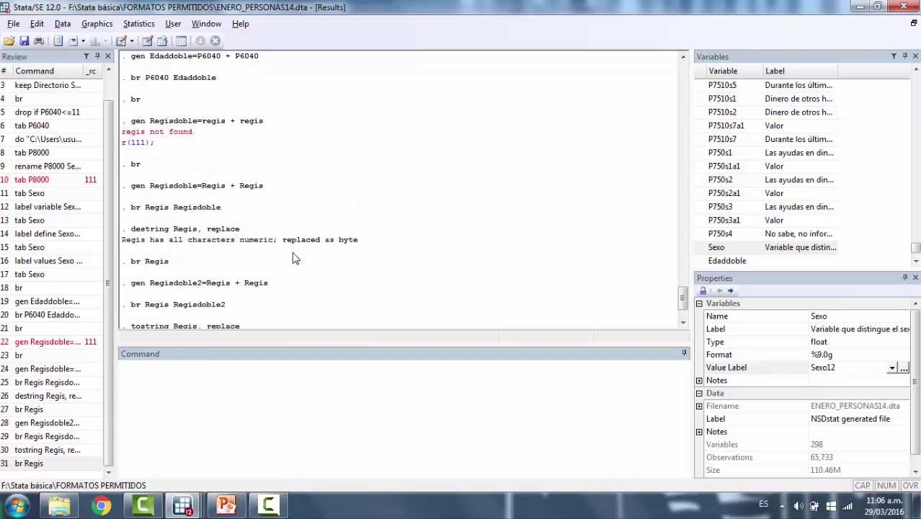
pyautogui.scroll(1, 232, 238)
pyautogui.scroll(-1, 220, 241)
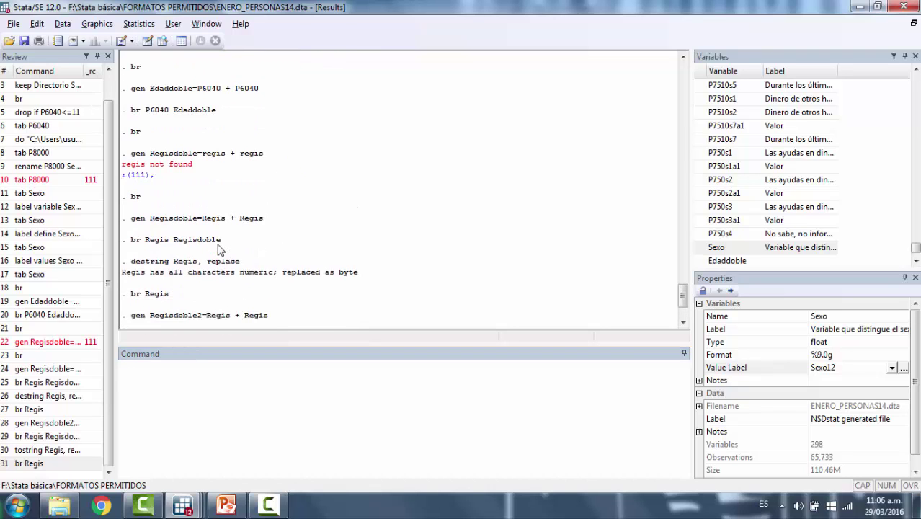
pyautogui.scroll(-1, 230, 234)
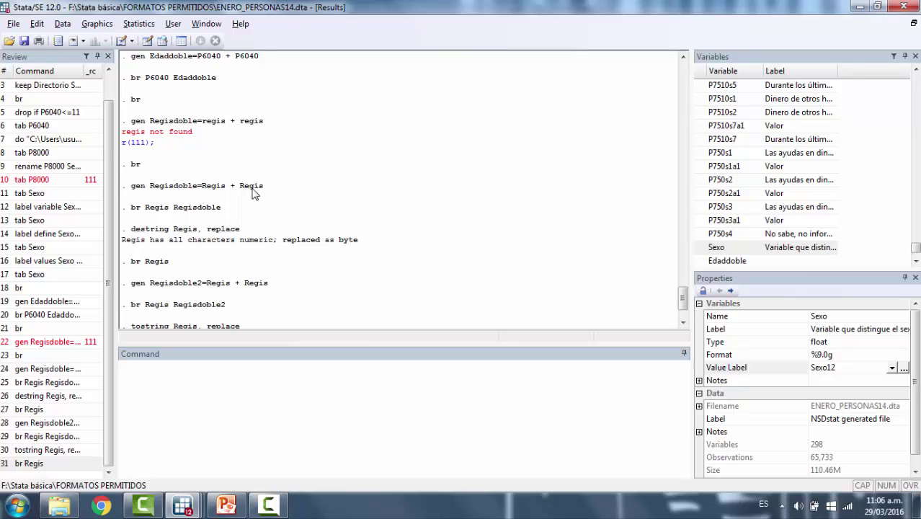
pyautogui.hotkey('alt', 'Tab')
pyautogui.click(75, 276)
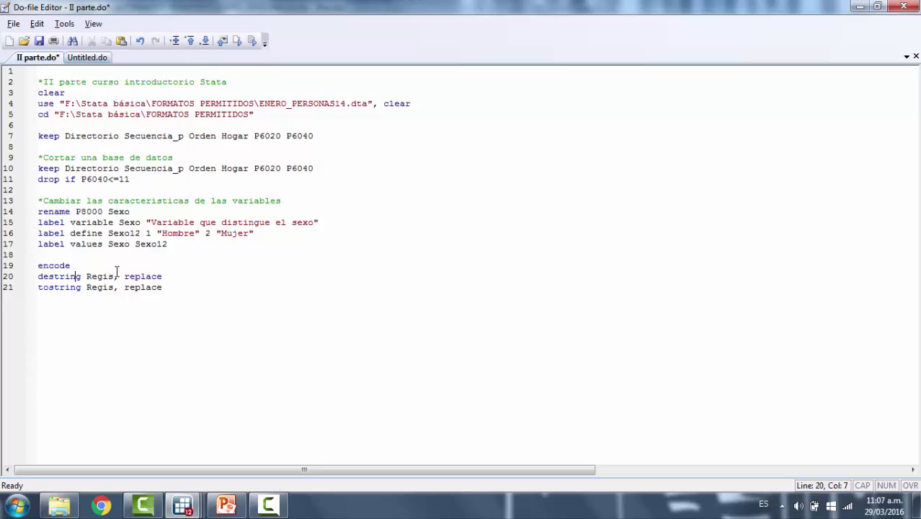
# Step: Review the tostring and encode lines at the end of the do-file
pyautogui.click(79, 287)
pyautogui.press('Left')
pyautogui.press('Left')
pyautogui.press('Left')
pyautogui.press('Left')
pyautogui.click(236, 266)
# Step: Return from the do-file to the full ENERO_PERSONAS14 dataset in the data browser
pyautogui.hotkey('alt', 'Tab')
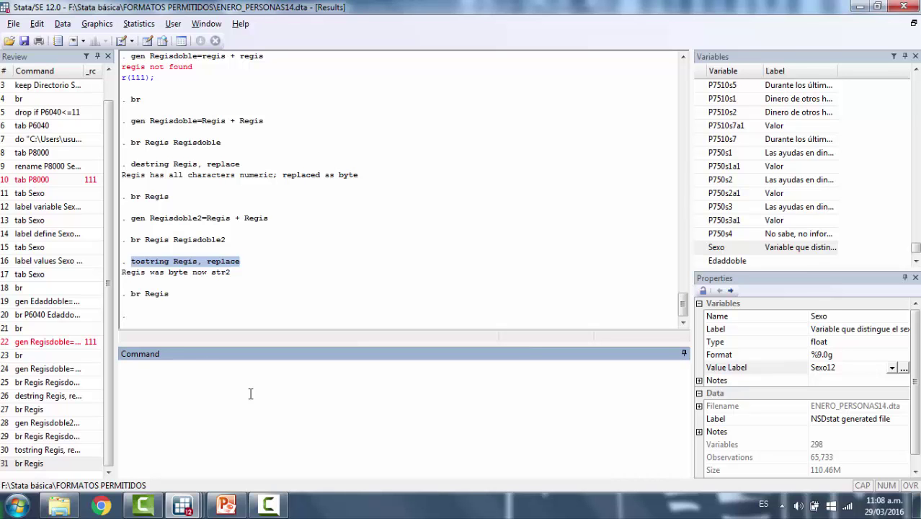
pyautogui.hotkey('alt', 'Tab')
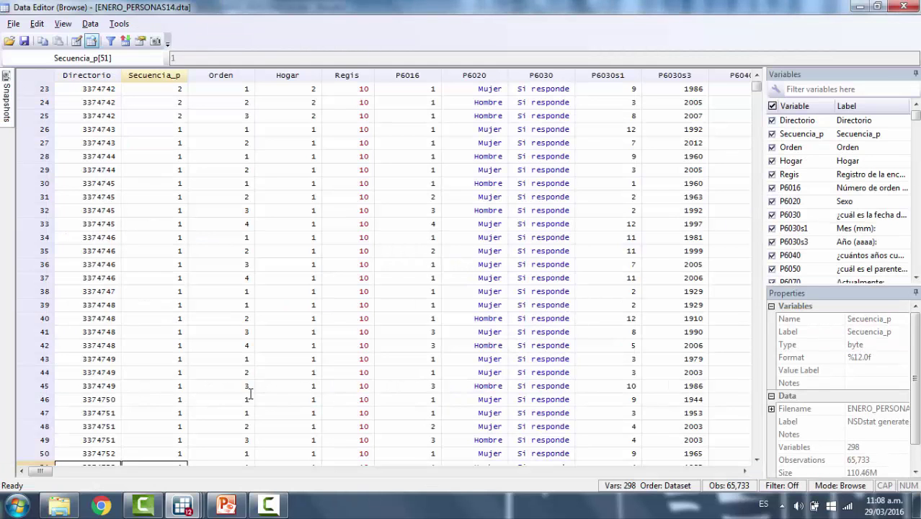
# Step: Look through the dataset's variables from Secuencia_p across to the open-text variable P6240s1
pyautogui.press('Right')
pyautogui.press('Right')
pyautogui.press('Right')
pyautogui.press('Right')
pyautogui.press('Right')
pyautogui.press('Right')
pyautogui.press('Right')
pyautogui.press('Right')
pyautogui.press('Right')
pyautogui.press('Right')
pyautogui.press('Right')
pyautogui.press('Right')
pyautogui.press('Right')
pyautogui.press('Right')
pyautogui.press('Right')
pyautogui.press('Right')
pyautogui.press('Right')
pyautogui.press('Right')
pyautogui.press('Right')
pyautogui.press('Right')
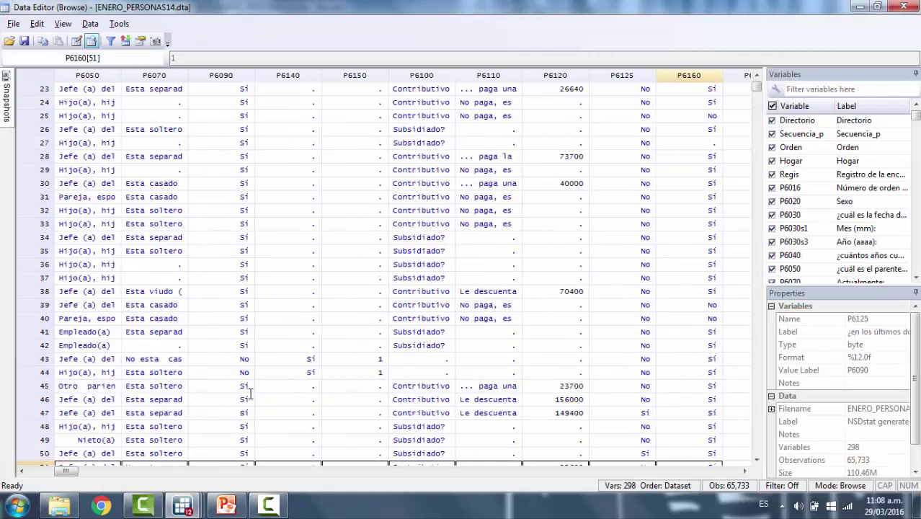
pyautogui.press('Right')
pyautogui.press('Right')
pyautogui.press('Right')
pyautogui.press('Right')
pyautogui.press('Right')
pyautogui.press('Right')
pyautogui.press('Right')
pyautogui.press('Right')
pyautogui.press('Right')
pyautogui.press('Right')
pyautogui.press('Right')
pyautogui.press('Right')
pyautogui.press('Right')
pyautogui.press('Right')
pyautogui.press('Right')
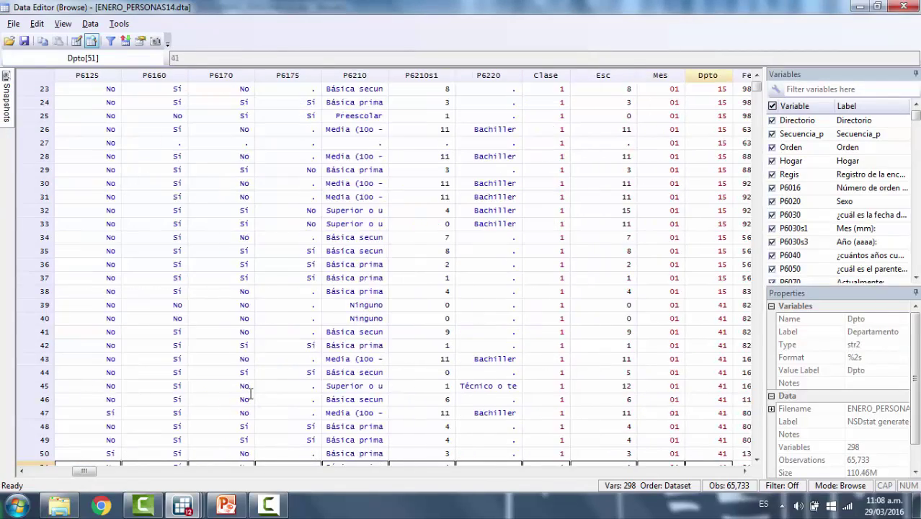
pyautogui.scroll(-2, 352, 260)
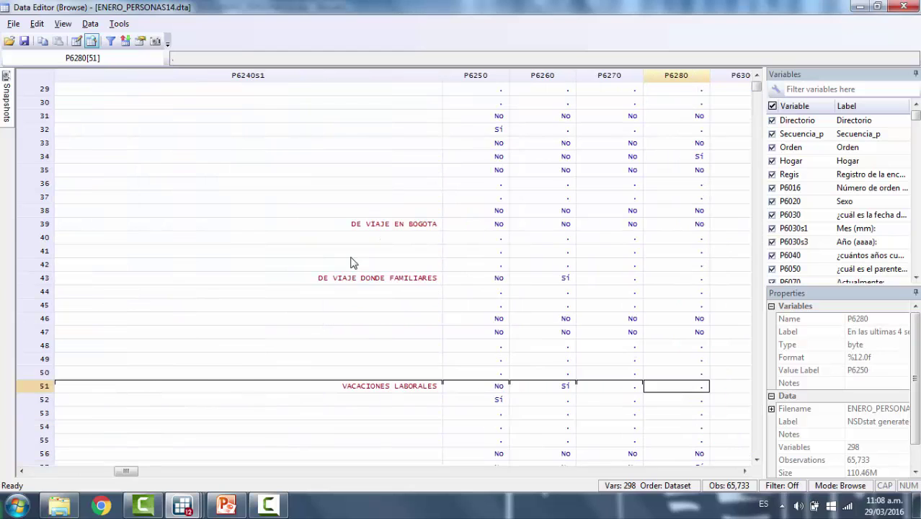
# Step: Examine the text answers of P6240s1 between about observations 39 and 87 and check the variable's storage type
pyautogui.click(383, 223)
pyautogui.click(391, 277)
pyautogui.scroll(-2, 389, 256)
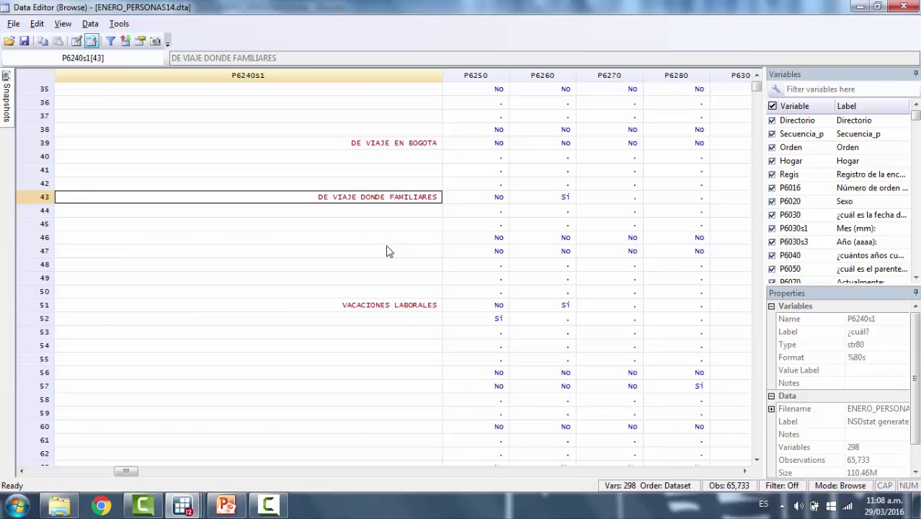
pyautogui.click(359, 307)
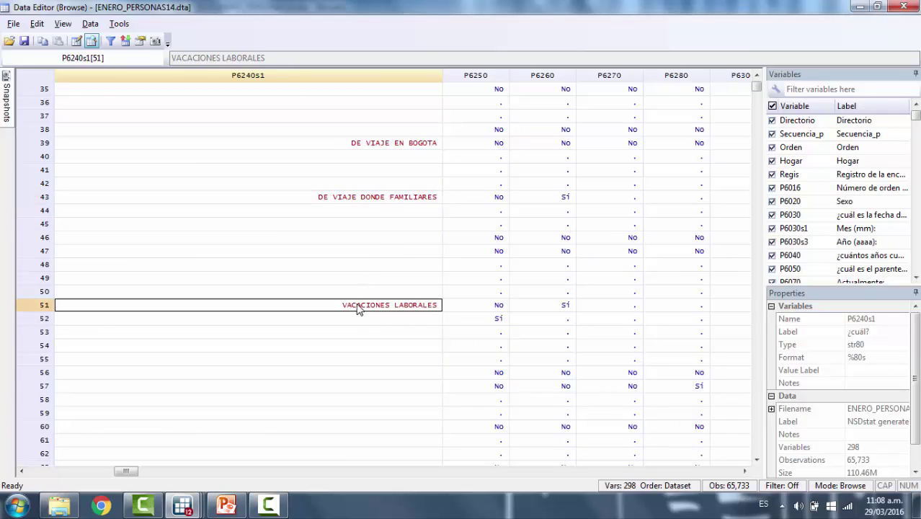
pyautogui.scroll(-3, 358, 309)
pyautogui.scroll(-6, 359, 308)
pyautogui.click(369, 293)
pyautogui.click(370, 304)
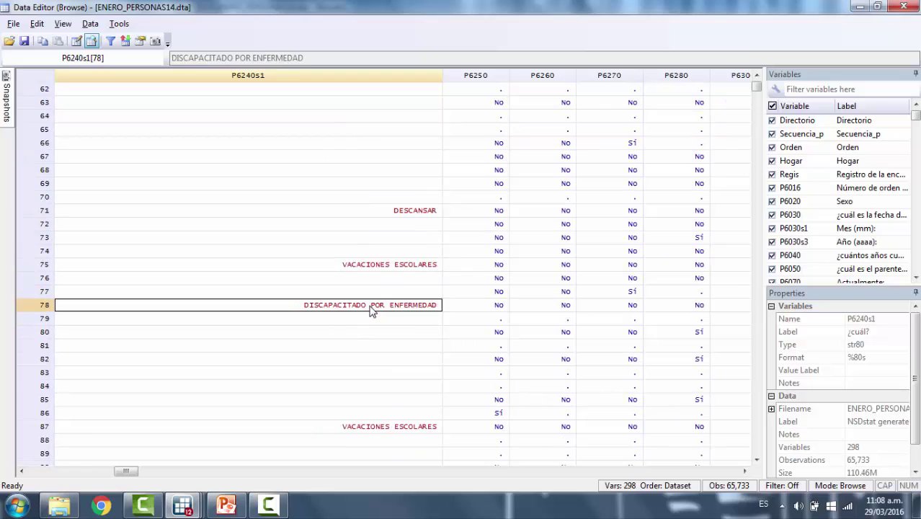
pyautogui.click(390, 265)
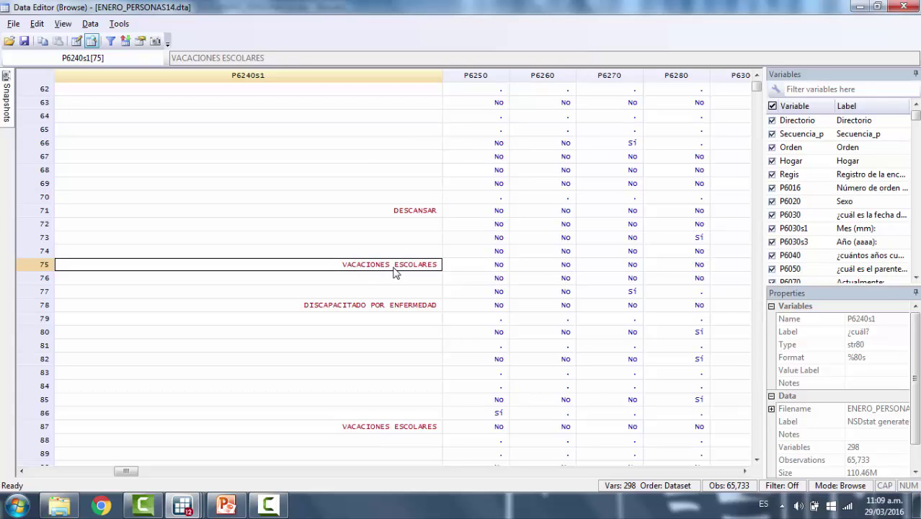
pyautogui.scroll(-1, 412, 236)
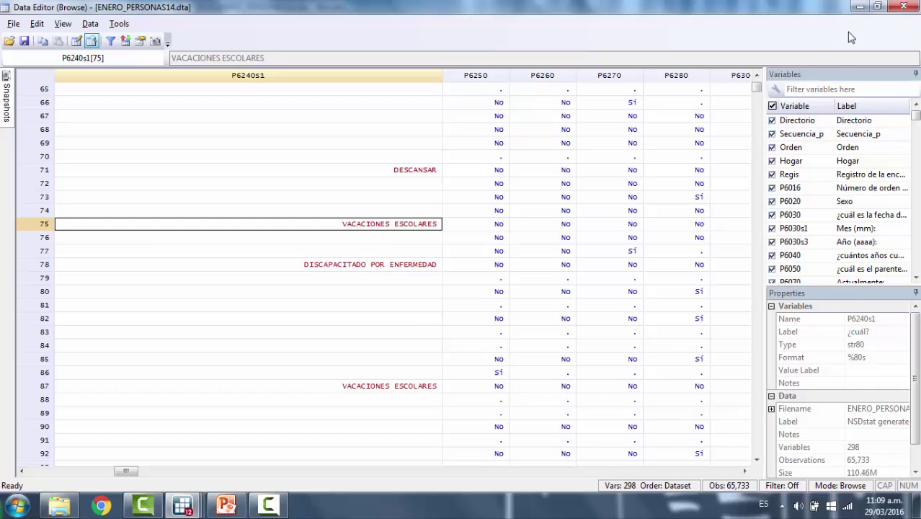
pyautogui.scroll(1, 374, 268)
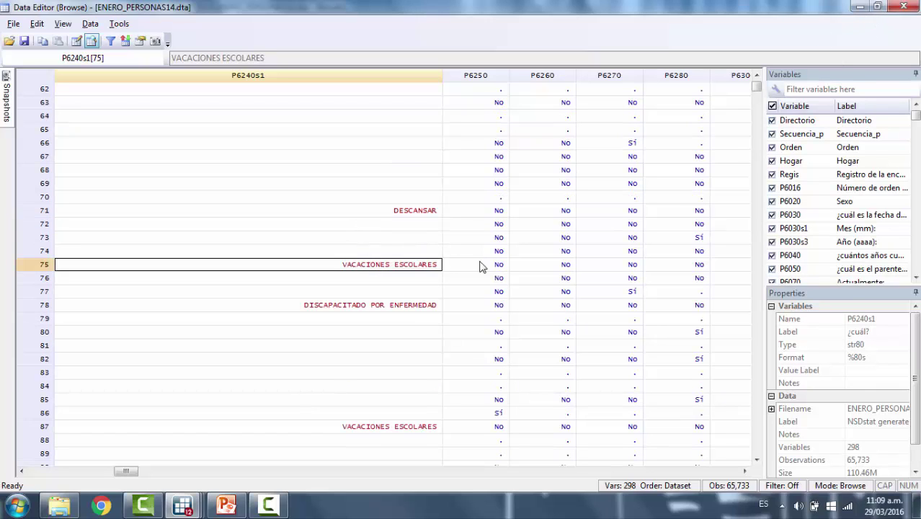
# Step: Encode the string variable P6240s1 into a new numeric variable by running "encode P6240s1, generate (P6240S1)"
pyautogui.hotkey('alt', 'Tab')
pyautogui.write('en')
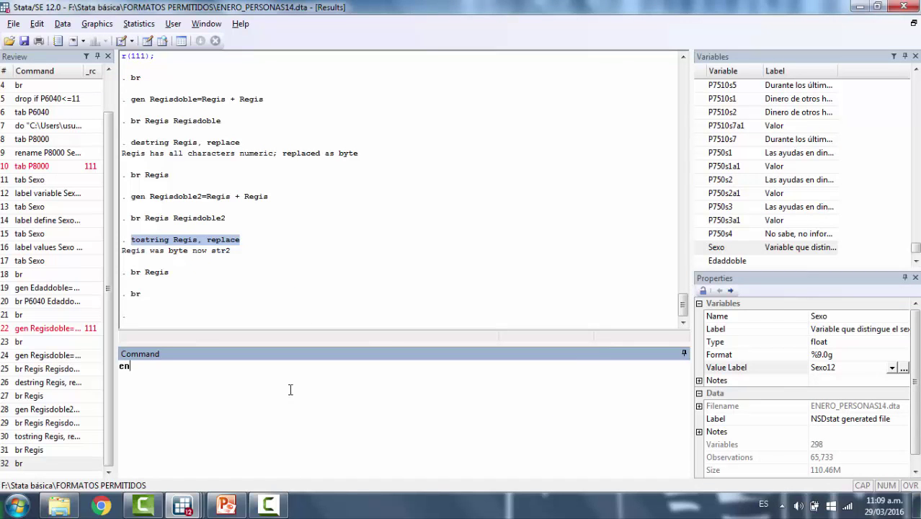
pyautogui.write('code P6240s1, generate')
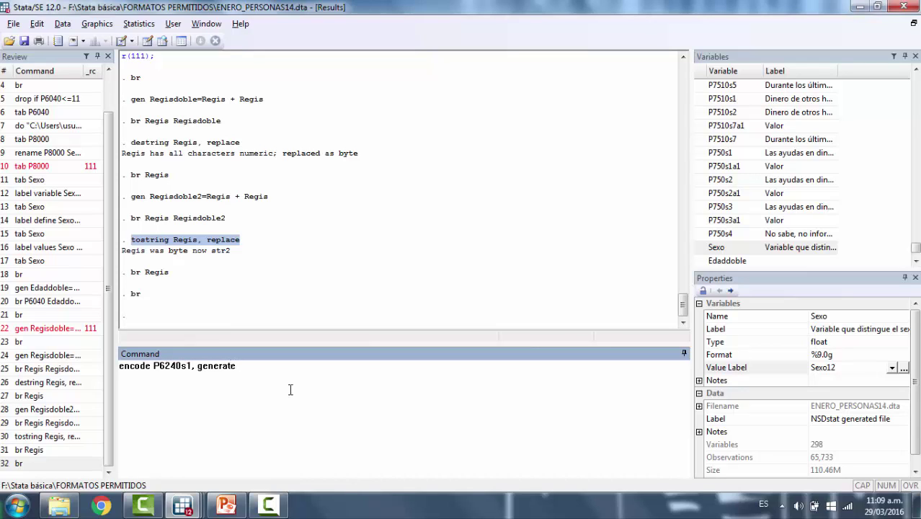
pyautogui.write(' P6240')
pyautogui.press('capslock')
pyautogui.write('S1')
pyautogui.press('Left')
pyautogui.press('Left')
pyautogui.press('Left')
pyautogui.press('Left')
pyautogui.write('(')
pyautogui.press('End')
pyautogui.write(')')
pyautogui.press('Return')
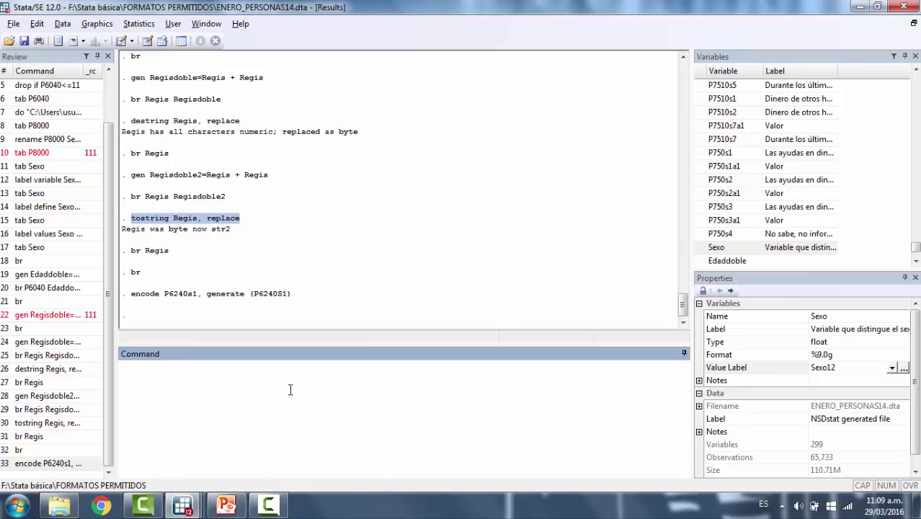
# Step: Browse only P6240s1 and P6240S1, and check the original text answers in the first eight observations
pyautogui.write('r P6240s1 P6240S1')
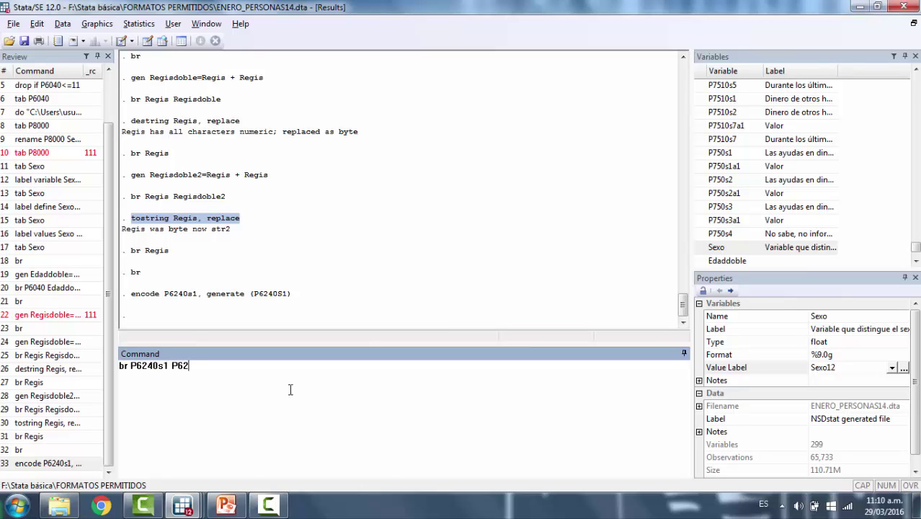
pyautogui.press('Return')
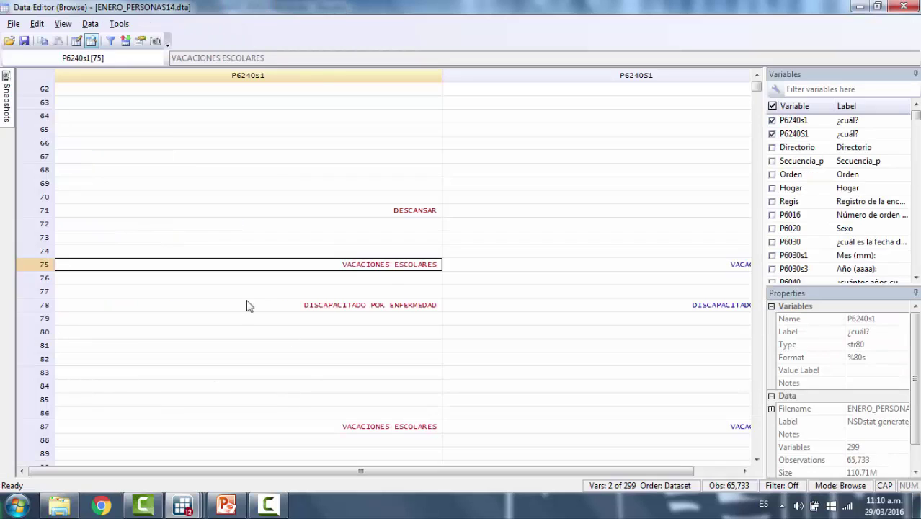
pyautogui.click(425, 106)
pyautogui.press('Down')
pyautogui.press('Down')
pyautogui.press('Down')
pyautogui.press('Down')
pyautogui.press('Down')
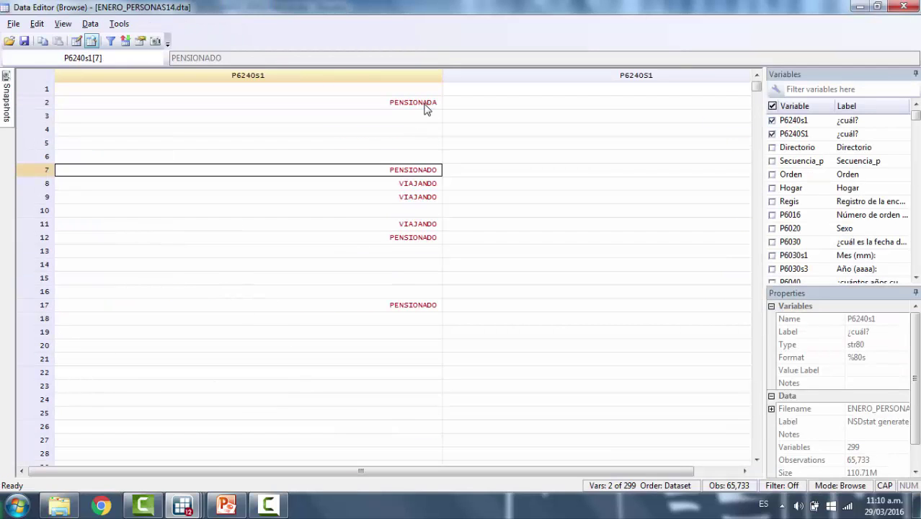
pyautogui.press('Down')
pyautogui.press('Up')
pyautogui.press('Down')
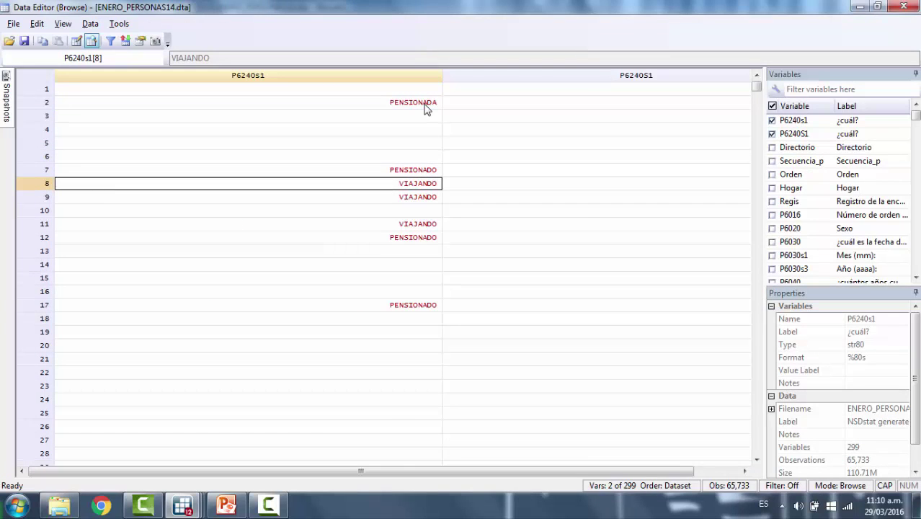
# Step: Examine the numeric codes behind the VIAJANDO and PENSIONADO labels of P6240S1 in observations 7 to 12
pyautogui.press('Right')
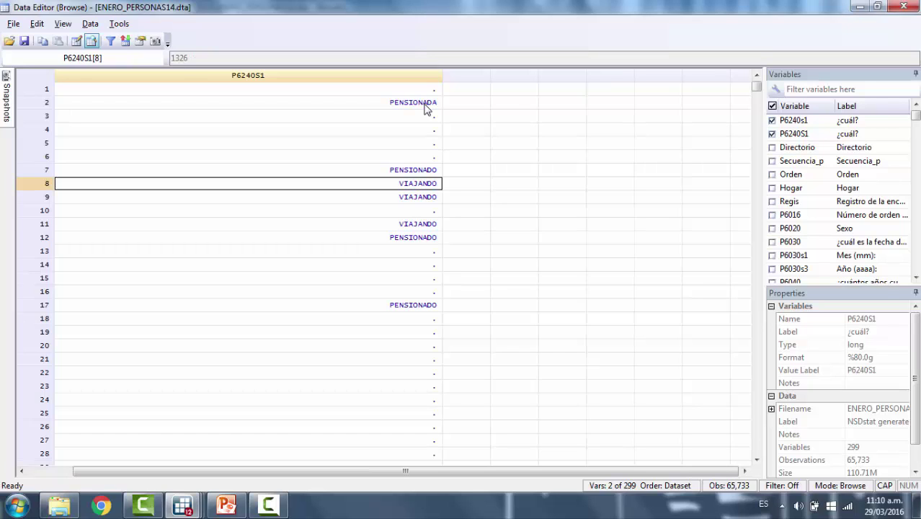
pyautogui.press('Up')
pyautogui.press('Down')
pyautogui.press('Up')
pyautogui.press('Down')
pyautogui.press('Down')
pyautogui.press('Down')
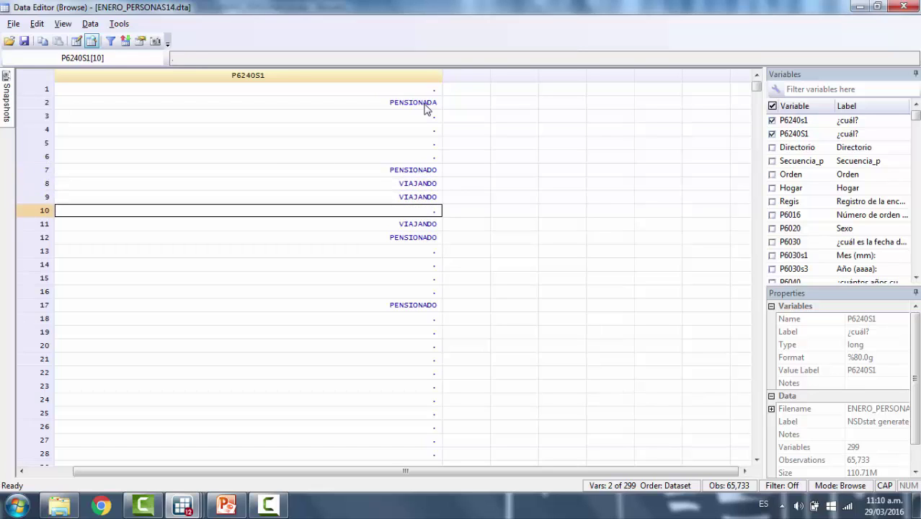
pyautogui.press('Up')
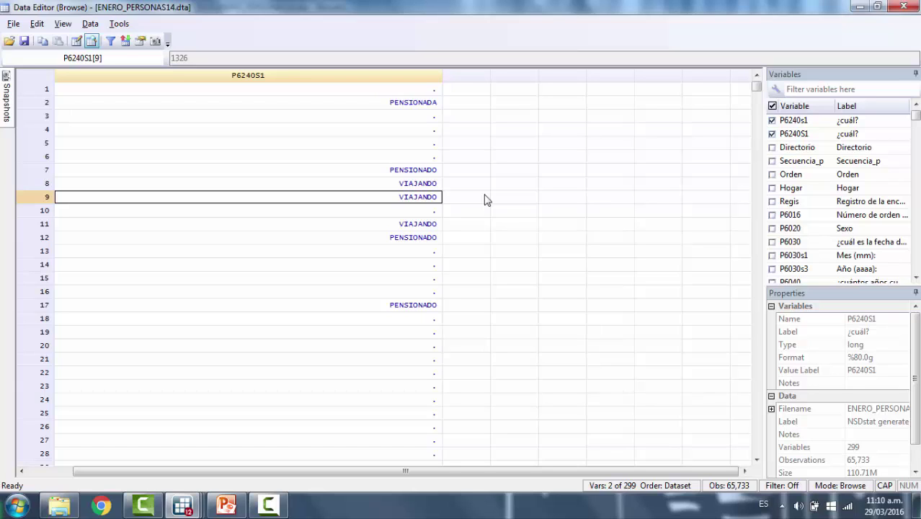
pyautogui.press('Up')
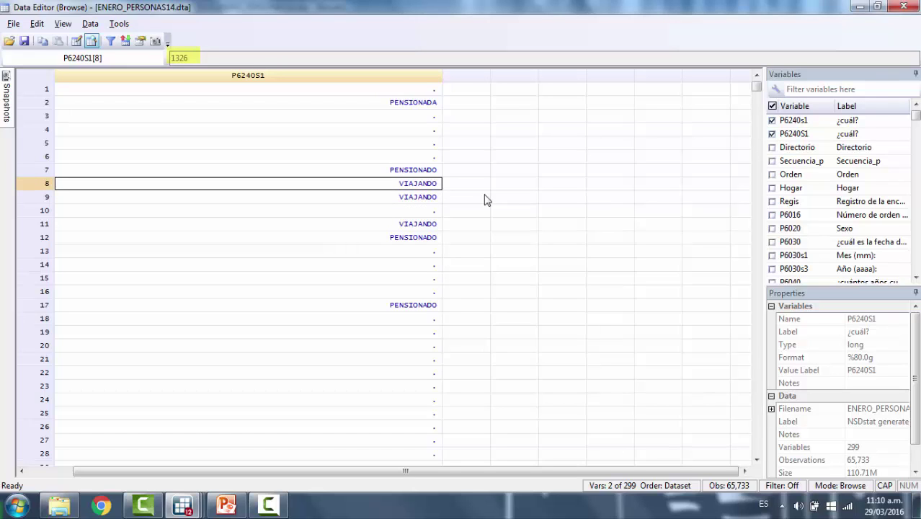
pyautogui.press('Down')
pyautogui.press('Down')
pyautogui.press('Down')
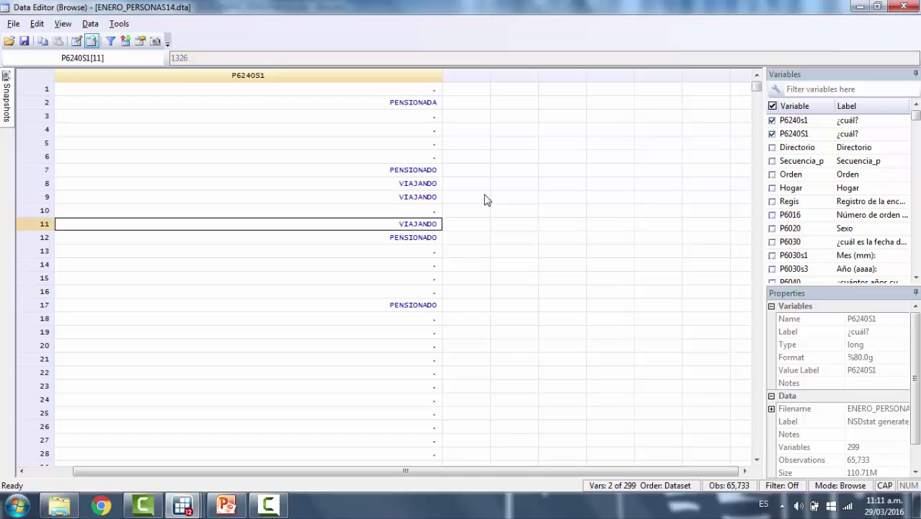
pyautogui.press('Down')
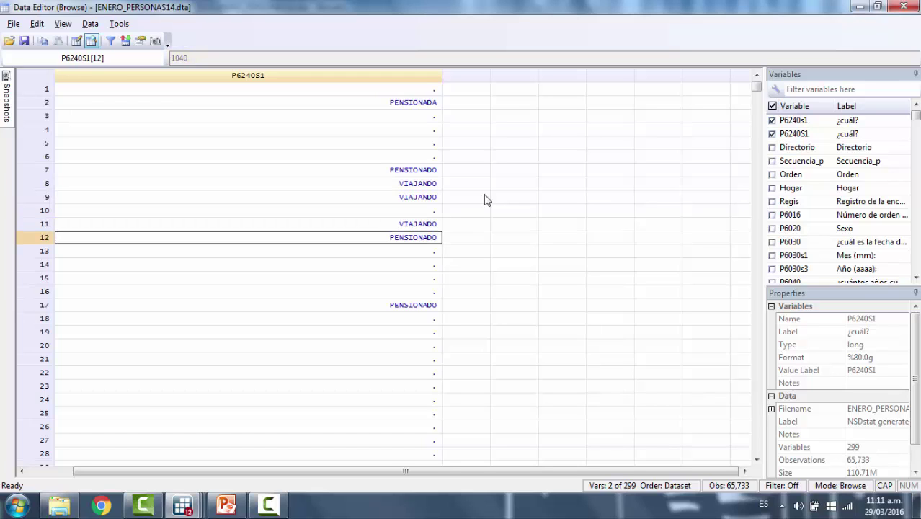
pyautogui.press('Up')
pyautogui.press('Up')
pyautogui.press('Up')
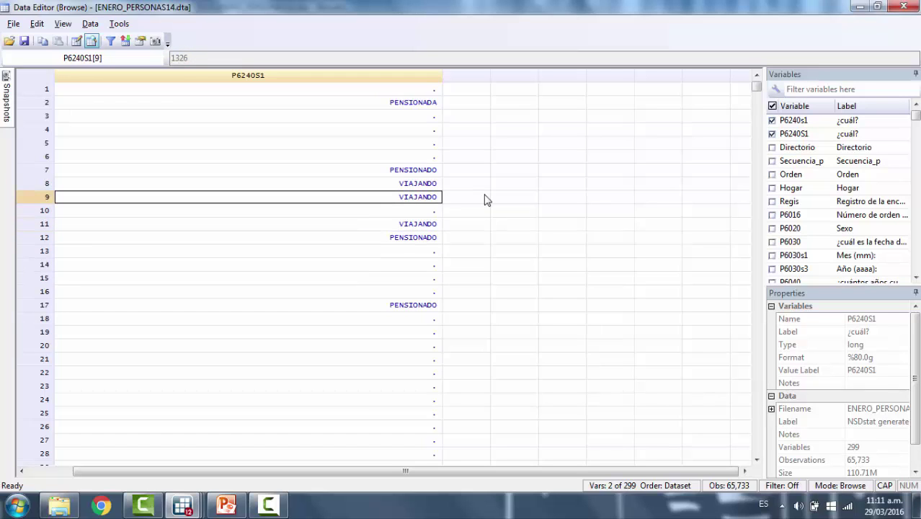
pyautogui.press('Down')
pyautogui.press('Down')
pyautogui.press('Down')
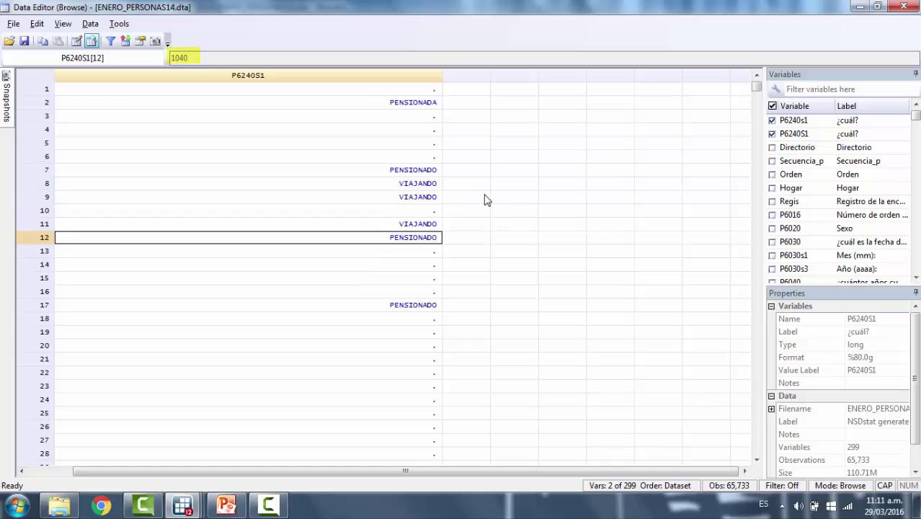
# Step: Compare the VIAJANDO entry of P6240s1 with its encoded version, and check the code for PENSIONADA in observation 2
pyautogui.press('Right')
pyautogui.press('Left')
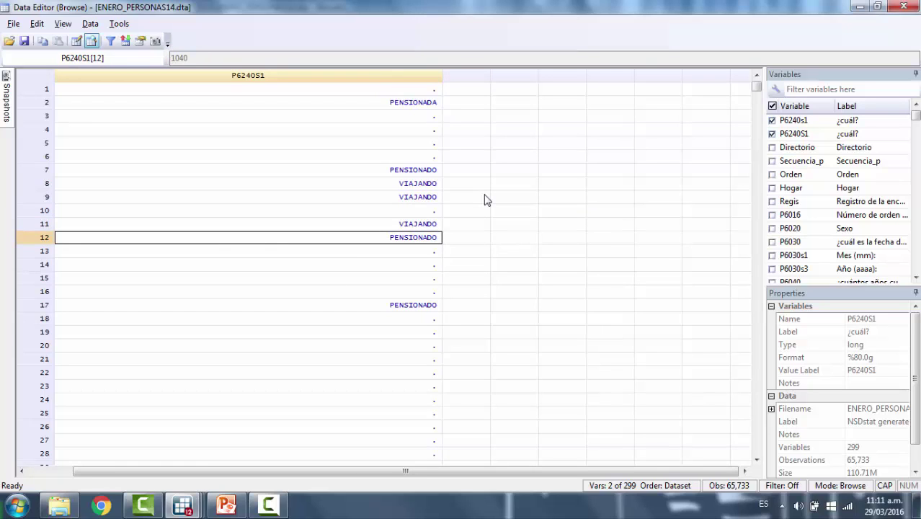
pyautogui.press('Up')
pyautogui.press('Up')
pyautogui.press('Up')
pyautogui.press('Up')
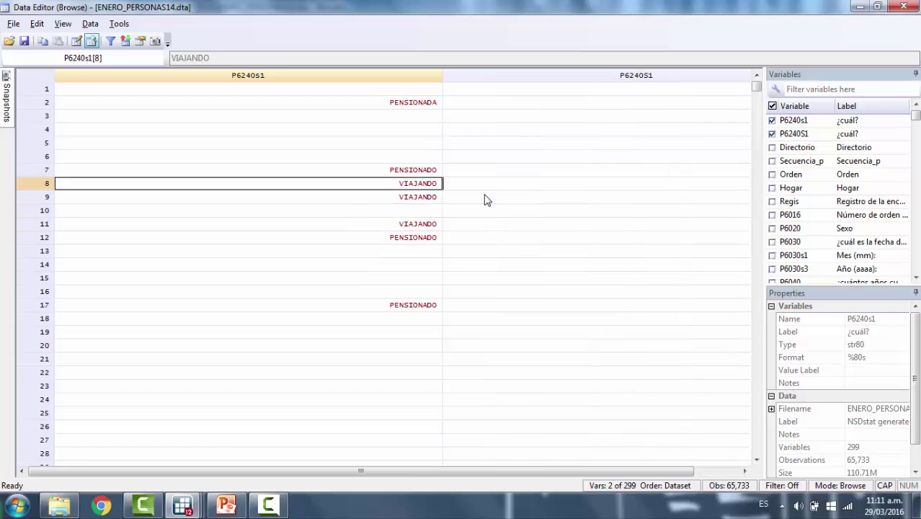
pyautogui.press('Up')
pyautogui.press('Up')
pyautogui.press('Up')
pyautogui.press('Up')
pyautogui.press('Up')
pyautogui.press('Up')
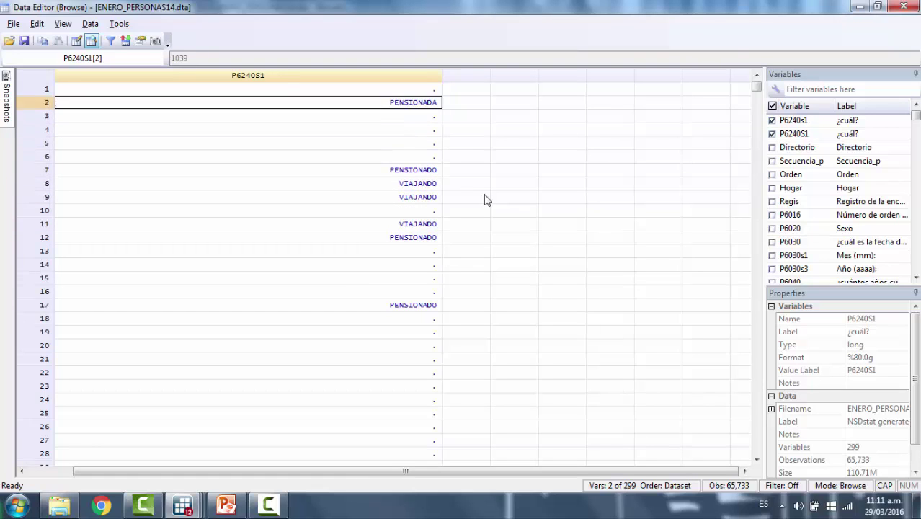
# Step: Look through the encoded values of P6240S1 from observation 3 to about observation 31
pyautogui.press('Down')
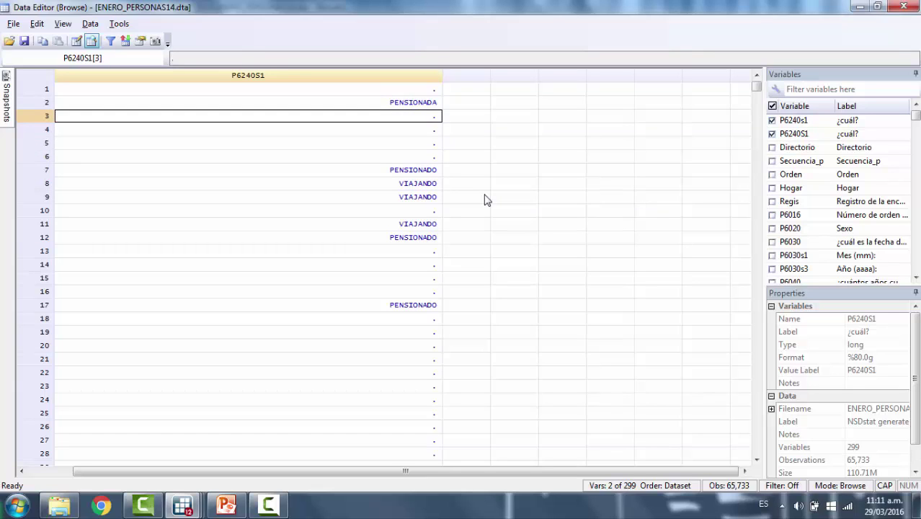
pyautogui.press('Down')
pyautogui.press('Down')
pyautogui.press('Down')
pyautogui.press('Down')
pyautogui.press('Down')
pyautogui.press('Down')
pyautogui.press('Down')
pyautogui.press('Down')
pyautogui.press('Down')
pyautogui.press('Down')
pyautogui.press('Down')
pyautogui.press('Down')
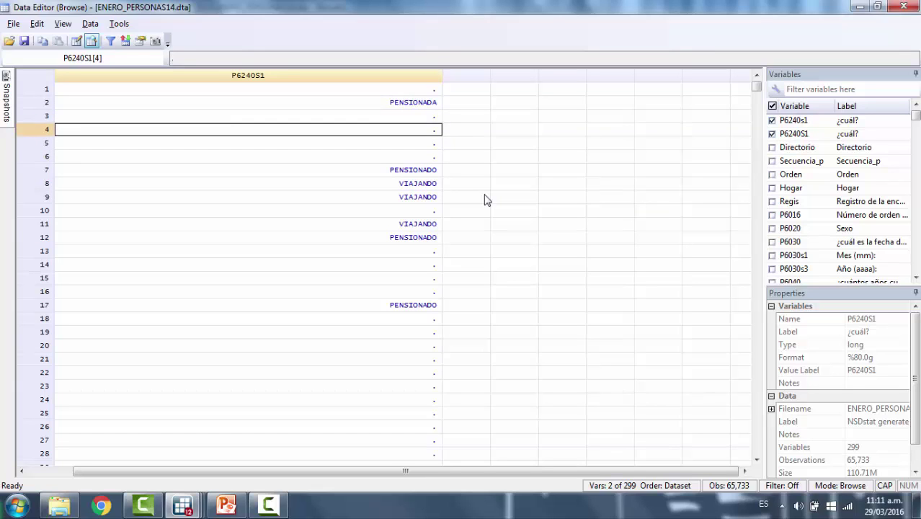
pyautogui.press('Down')
pyautogui.press('Down')
pyautogui.press('Down')
pyautogui.press('Down')
pyautogui.press('Down')
pyautogui.press('Down')
pyautogui.press('Down')
pyautogui.press('Down')
pyautogui.press('Down')
pyautogui.press('Down')
pyautogui.press('Down')
pyautogui.press('Down')
pyautogui.press('Down')
pyautogui.press('Down')
pyautogui.press('Down')
pyautogui.press('Down')
pyautogui.press('Down')
pyautogui.press('Down')
pyautogui.press('Down')
pyautogui.press('Down')
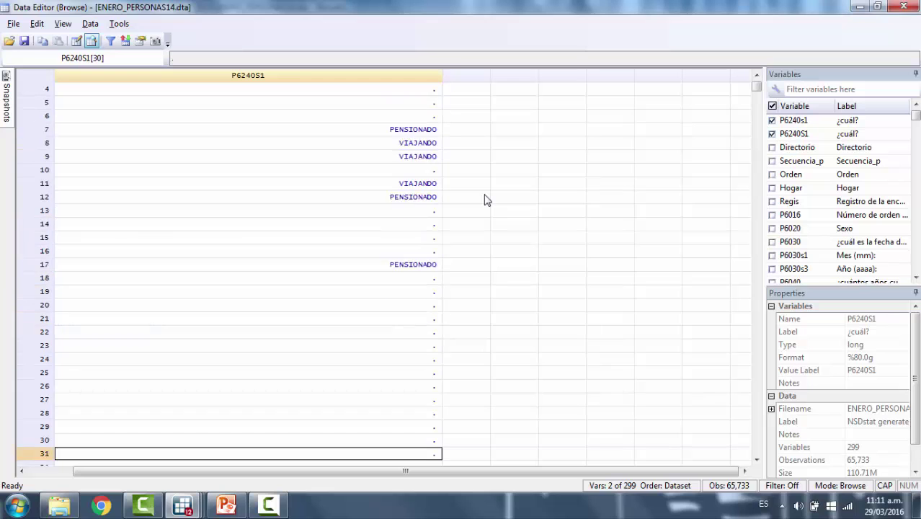
# Step: Record the executed command "encode P6240s1, generate (P6240S1)" in the do-file II parte.do, above the destring line
pyautogui.hotkey('alt', 'Tab')
pyautogui.moveTo(301, 276); pyautogui.dragTo(131, 276)
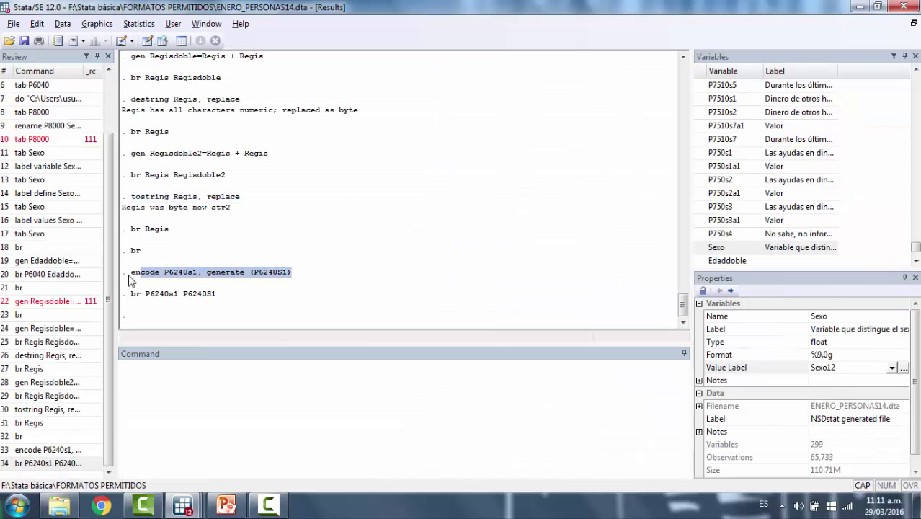
pyautogui.moveTo(182, 506)
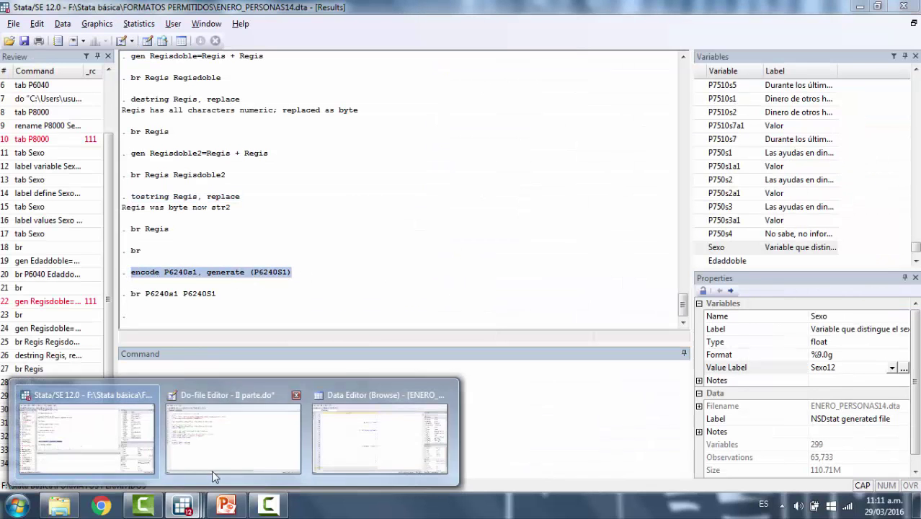
pyautogui.click(212, 470)
pyautogui.press('Left')
pyautogui.press('Left')
pyautogui.press('Left')
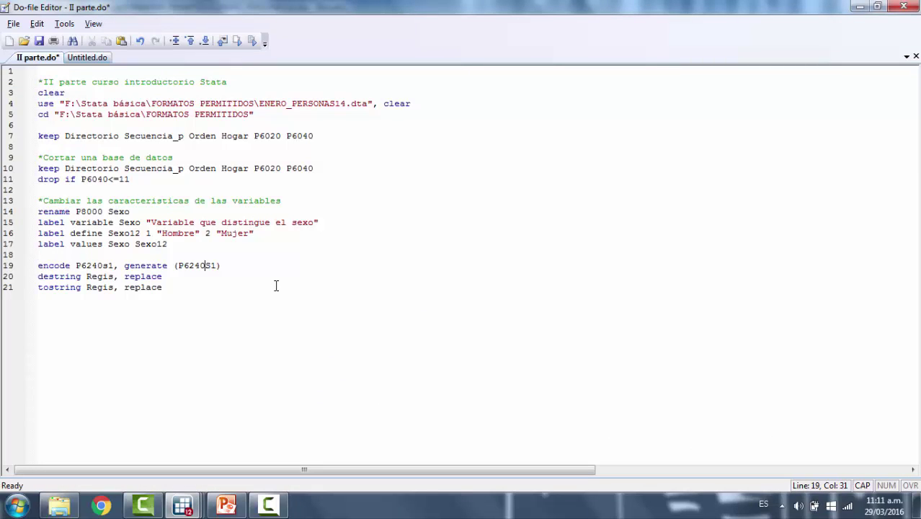
pyautogui.press('Left')
pyautogui.press('Left')
pyautogui.press('Left')
pyautogui.press('Left')
pyautogui.press('Left')
pyautogui.press('Right')
pyautogui.press('Right')
pyautogui.press('Left')
pyautogui.press('Left')
pyautogui.press('Left')
pyautogui.press('Left')
pyautogui.press('Left')
pyautogui.press('Left')
pyautogui.press('Left')
pyautogui.press('Left')
pyautogui.press('Left')
pyautogui.press('Left')
pyautogui.press('Left')
pyautogui.press('Left')
pyautogui.press('Left')
pyautogui.press('Left')
pyautogui.press('Left')
pyautogui.press('Right')
pyautogui.press('Right')
pyautogui.press('Right')
pyautogui.press('Right')
pyautogui.press('Right')
pyautogui.press('Right')
pyautogui.press('Right')
pyautogui.press('Right')
pyautogui.press('Right')
pyautogui.press('Right')
pyautogui.press('Right')
pyautogui.press('Right')
pyautogui.press('Right')
pyautogui.press('Right')
pyautogui.press('Right')
pyautogui.press('Right')
pyautogui.press('Right')
pyautogui.press('Left')
pyautogui.press('Left')
pyautogui.press('Left')
pyautogui.press('Left')
pyautogui.press('Left')
# Step: Insert the comment "*Modificar de texto a número y viceversa" on its own line directly above the encode command
pyautogui.hotkey('ctrl', 'Left')
pyautogui.hotkey('ctrl', 'Left')
pyautogui.hotkey('ctrl', 'Left')
pyautogui.hotkey('ctrl', 'Left')
pyautogui.press('Return')
pyautogui.press('Up')
pyautogui.write('*')
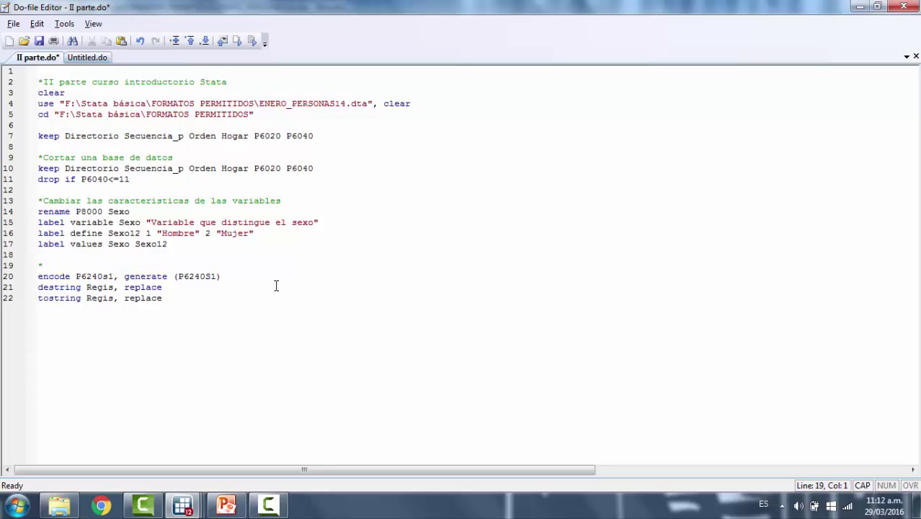
pyautogui.write('Modificar de texto a número')
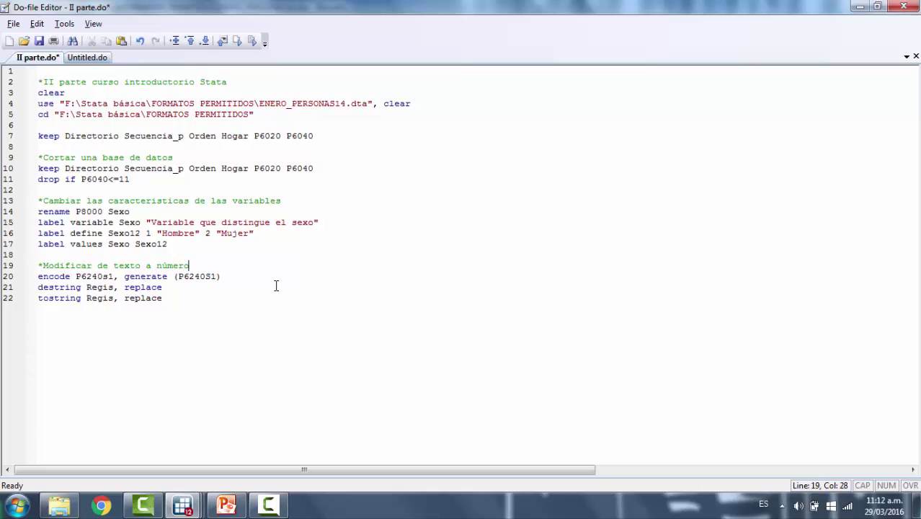
pyautogui.write(' y viceversa')
# Step: Start a new comment line containing only an asterisk, separated by a blank line from the tostring command
pyautogui.press('Return')
pyautogui.press('Return')
pyautogui.write('*')
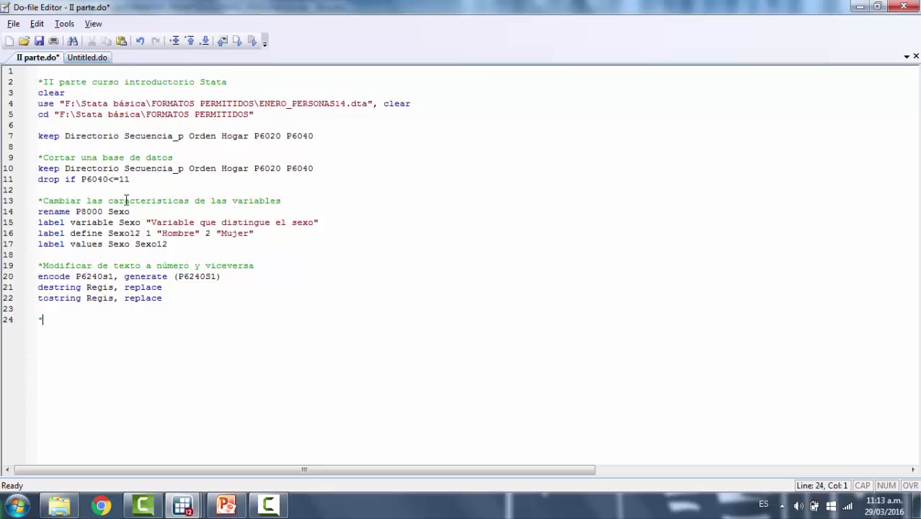
pyautogui.moveTo(103, 211); pyautogui.dragTo(135, 244)
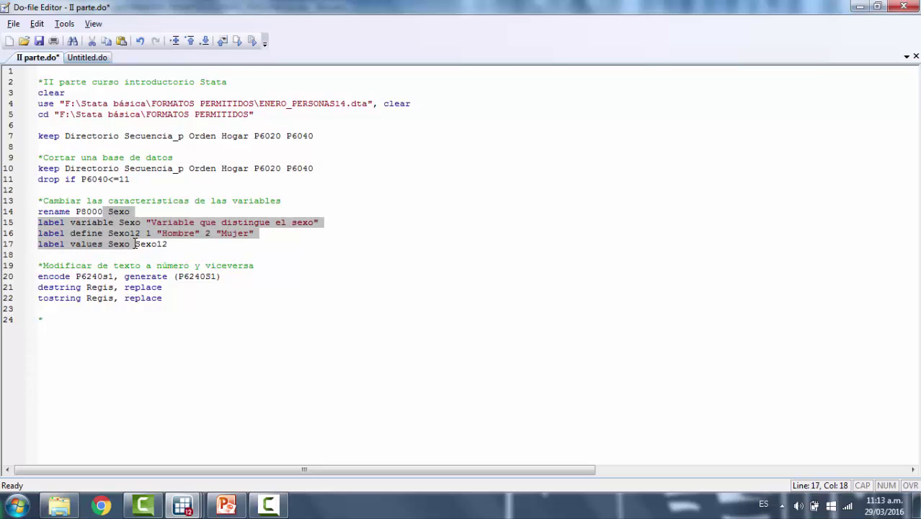
pyautogui.moveTo(77, 155); pyautogui.dragTo(108, 178)
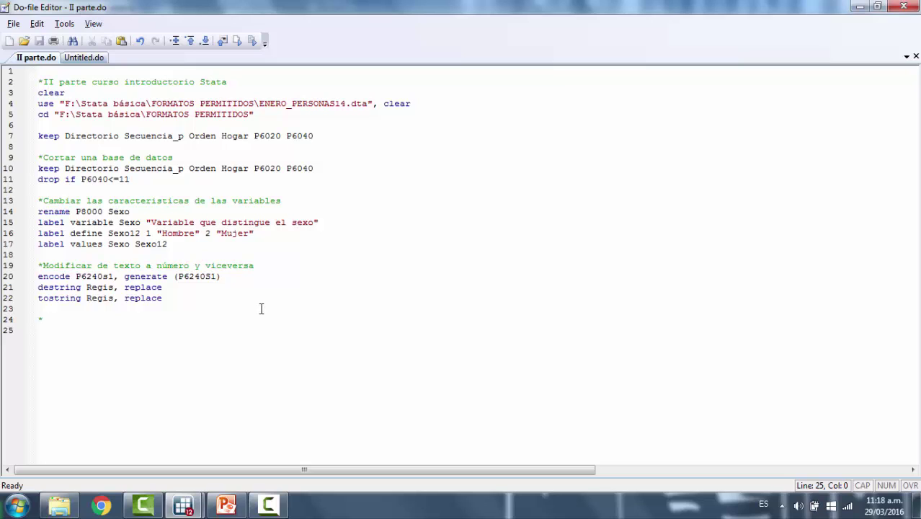
# Step: Add the commands merge and append on separate lines below the lone asterisk comment
pyautogui.press('Up')
pyautogui.press('Down')
pyautogui.write('a')
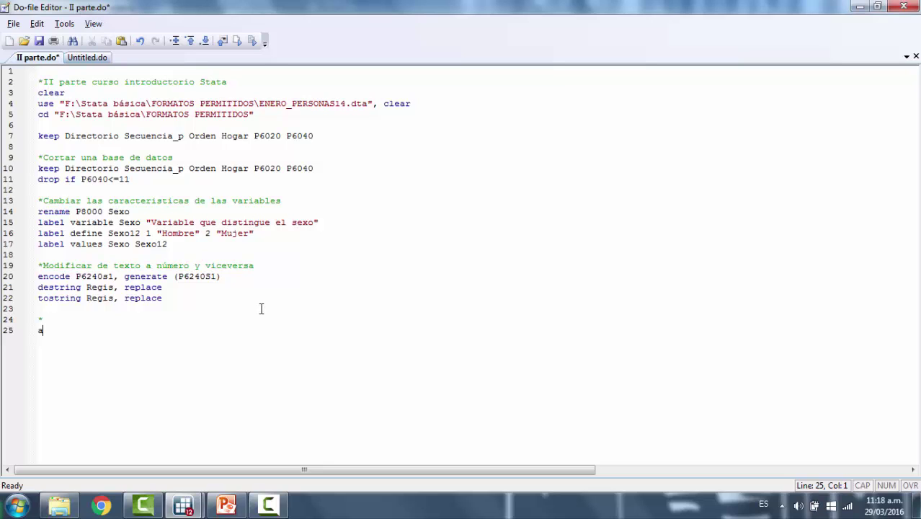
pyautogui.write('ppend')
pyautogui.press('Up')
pyautogui.press('Return')
pyautogui.write('merge')
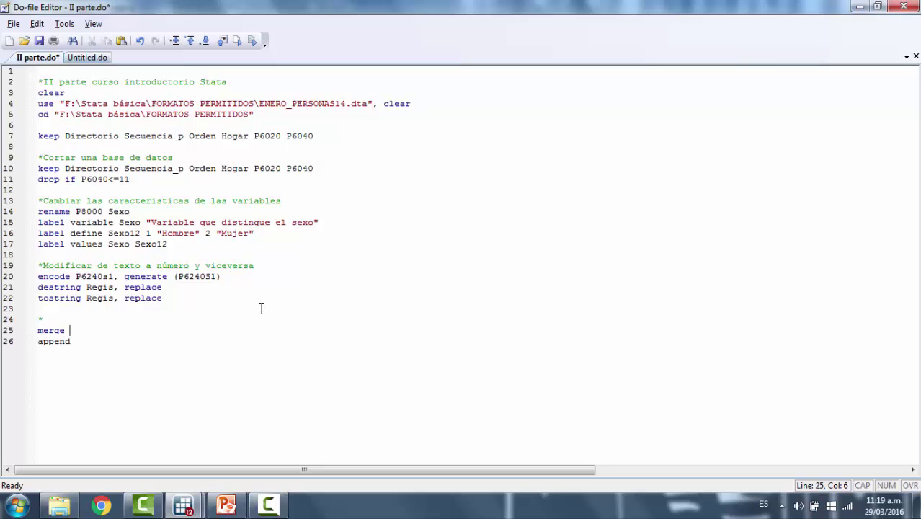
# Step: Insert a clear command on its own line above merge and execute only that line
pyautogui.hotkey('ctrl', 'End')
pyautogui.press('Up')
pyautogui.press('Down')
pyautogui.press('Up')
pyautogui.press('Up')
pyautogui.write('clear')
pyautogui.press('Left')
pyautogui.press('Left')
pyautogui.press('Left')
pyautogui.press('Left')
pyautogui.press('Left')
pyautogui.press('Return')
pyautogui.hotkey('shift', 'End')
pyautogui.click(252, 40)
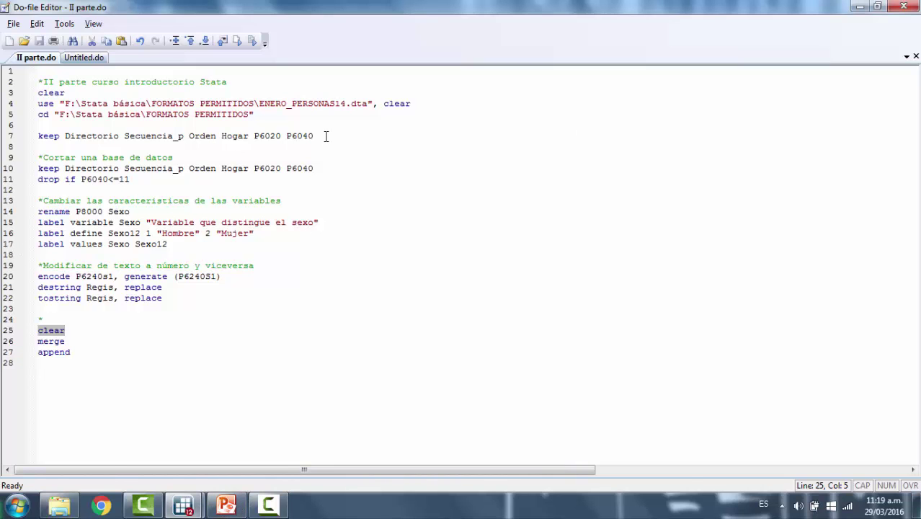
# Step: Switch to Windows Explorer, open folder 1 inside ARCHIVOS I TRIMESTRE DEL 2014, and widen the columns to show full file names
pyautogui.hotkey('alt', 'Tab')
pyautogui.hotkey('alt', 'Tab')
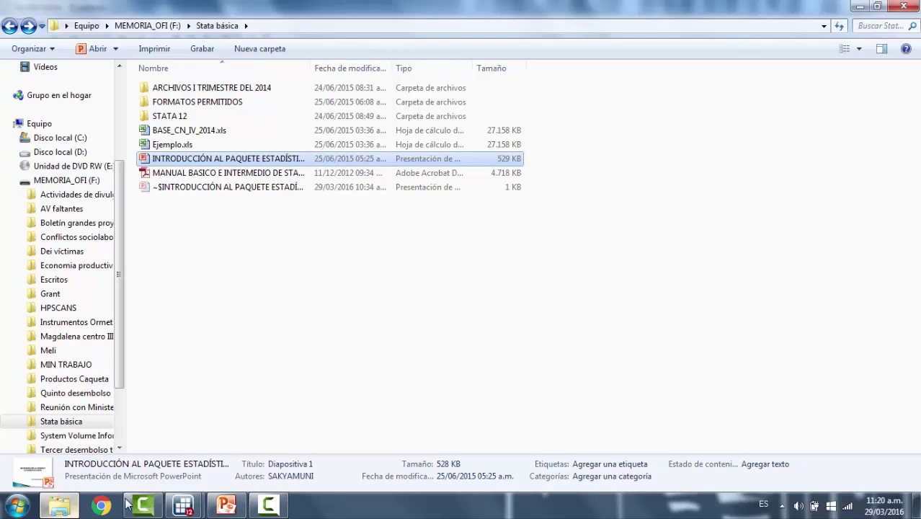
pyautogui.doubleClick(233, 94)
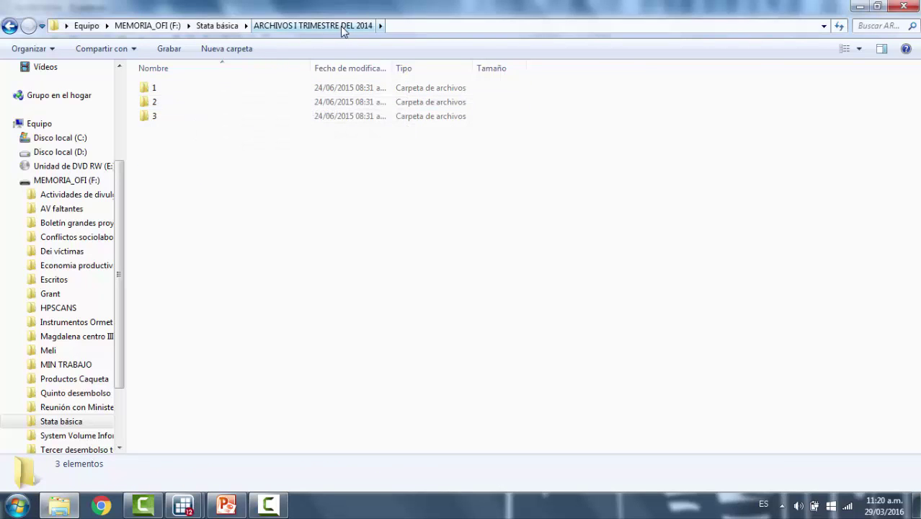
pyautogui.doubleClick(181, 88)
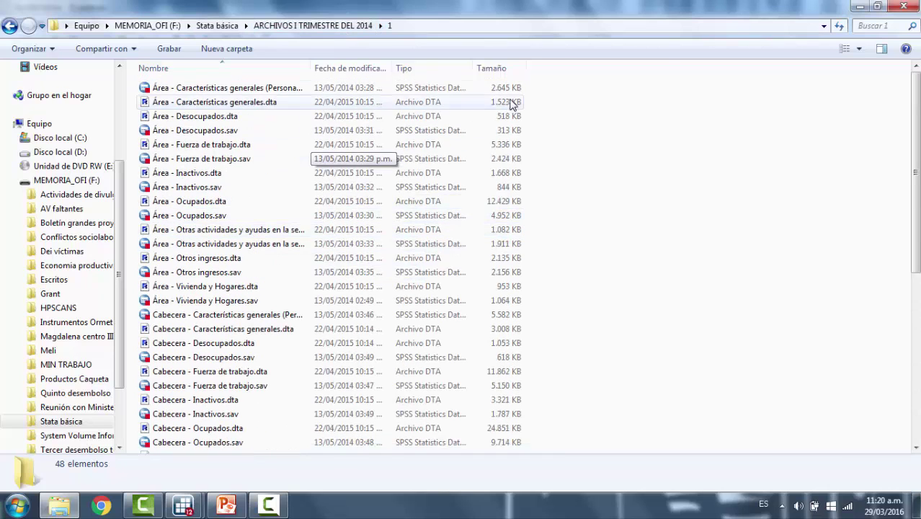
pyautogui.press('ctrl+KP_Add')
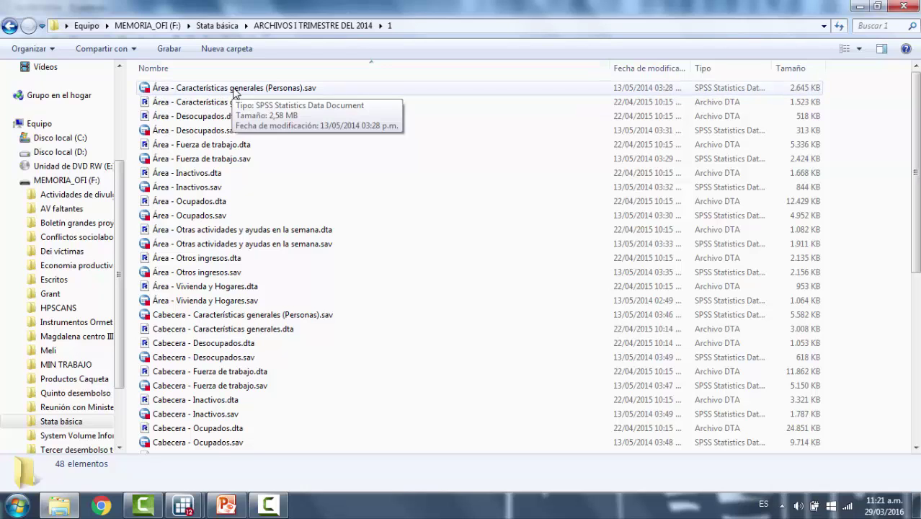
# Step: Look through the Área, Cabecera and Resto data files in folder 1, comparing their .dta and .sav versions
pyautogui.click(358, 144)
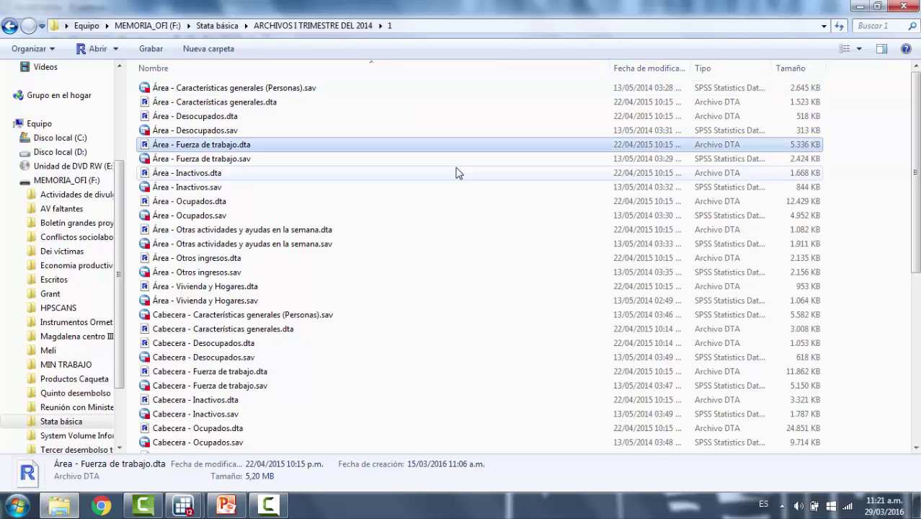
pyautogui.press('Down')
pyautogui.press('Down')
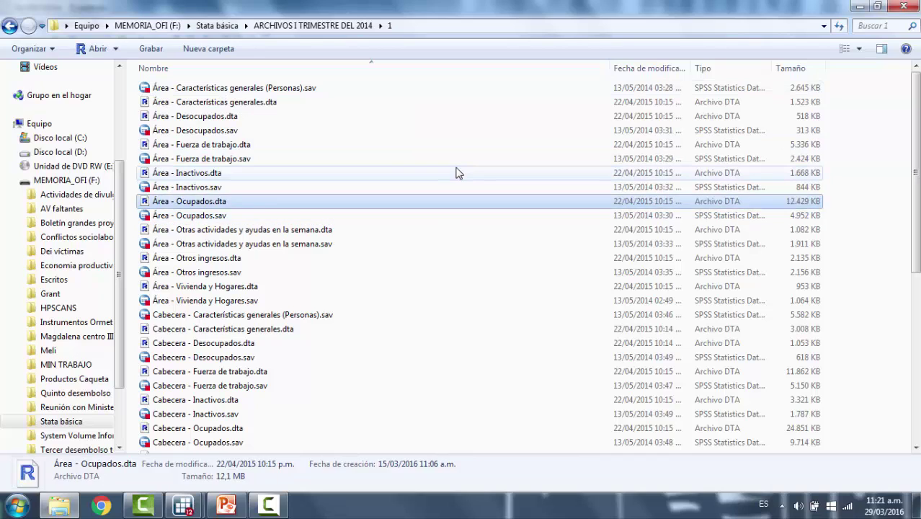
pyautogui.press('Up')
pyautogui.press('Up')
pyautogui.press('Up')
pyautogui.press('Up')
pyautogui.press('Up')
pyautogui.press('Up')
pyautogui.press('Up')
pyautogui.press('Up')
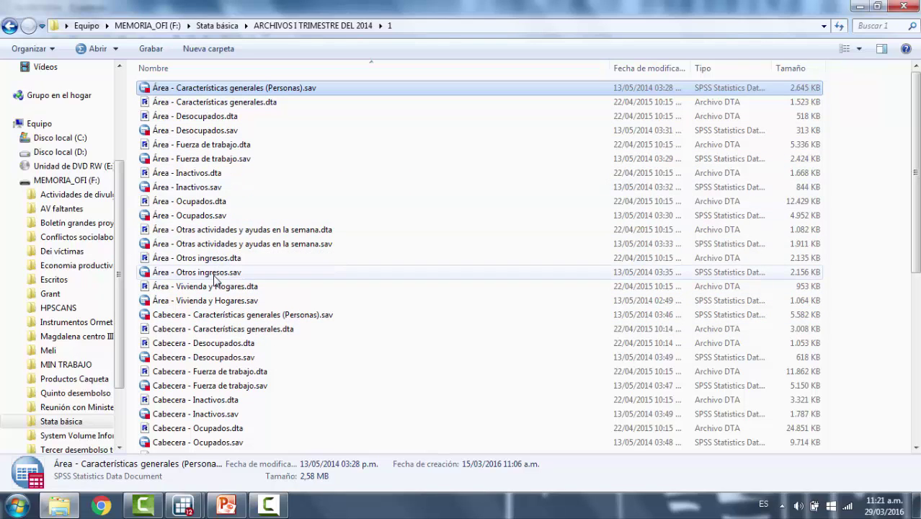
pyautogui.scroll(-2, 181, 328)
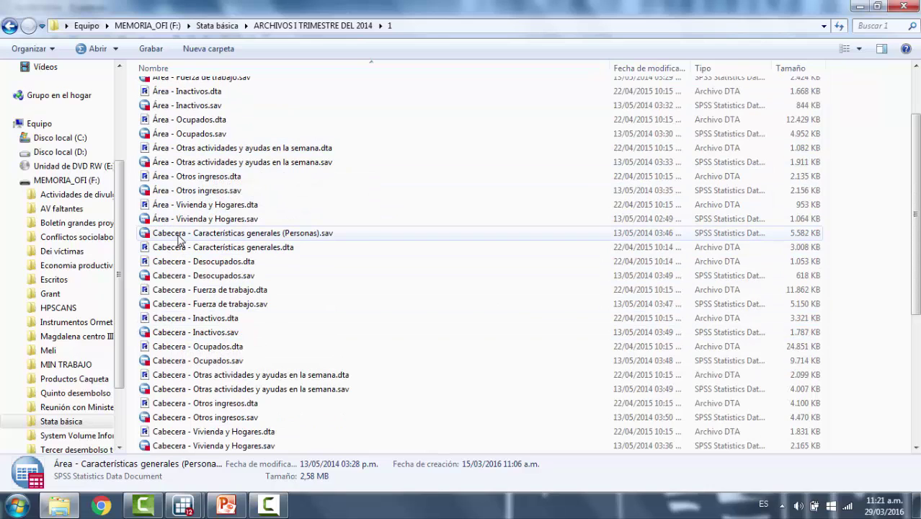
pyautogui.scroll(-5, 167, 349)
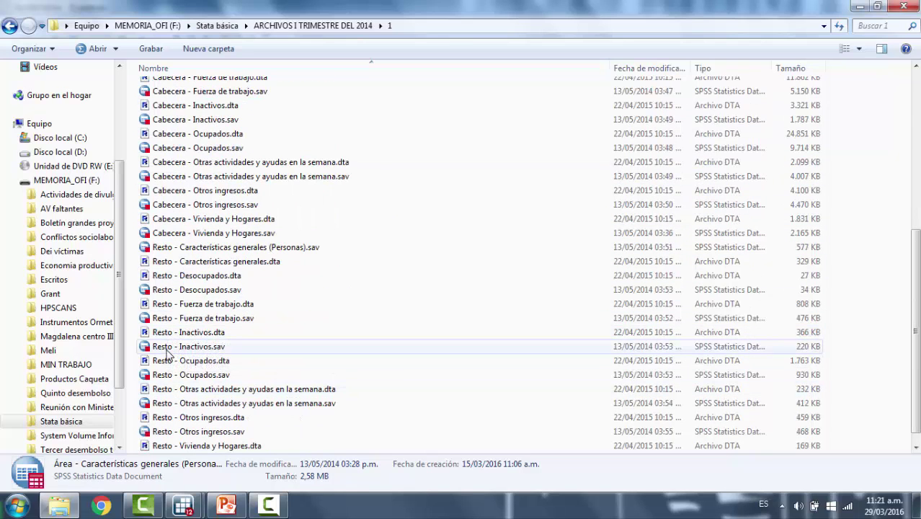
pyautogui.scroll(7, 155, 205)
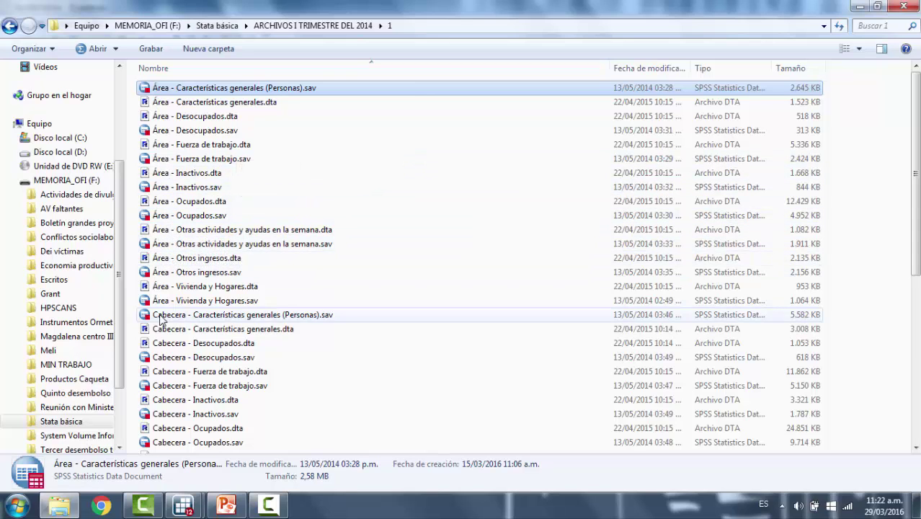
pyautogui.scroll(-4, 161, 320)
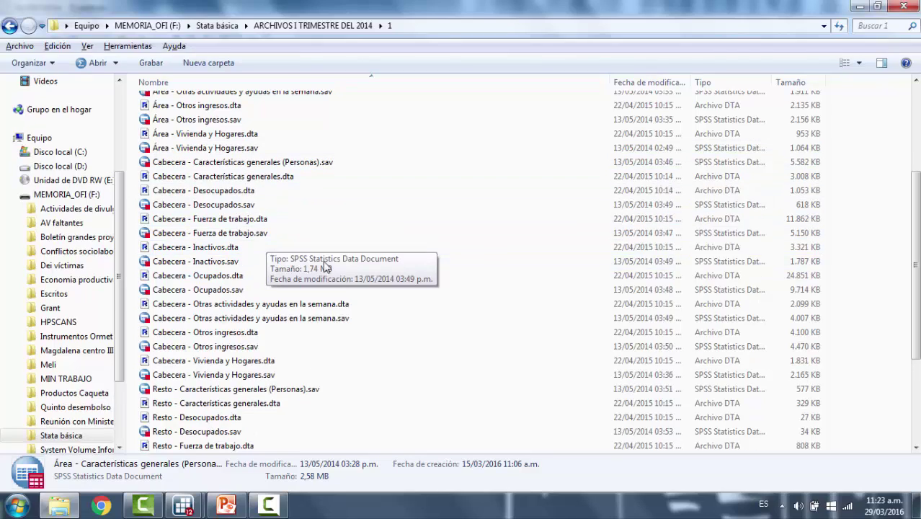
# Step: Switch to Stata and open Área - Características generales.dta from F:\Stata básica\ARCHIVOS I TRIMESTRE DEL 2014\1
pyautogui.moveTo(183, 506)
pyautogui.click(144, 461)
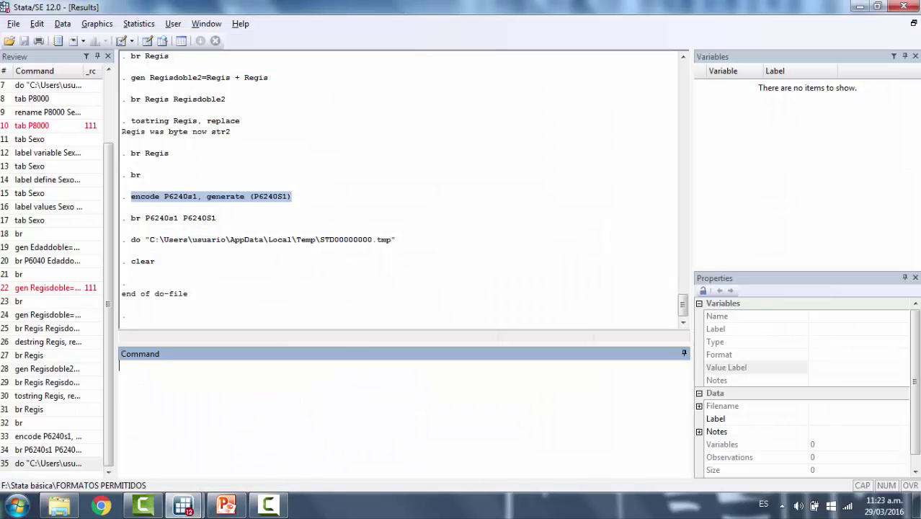
pyautogui.click(10, 40)
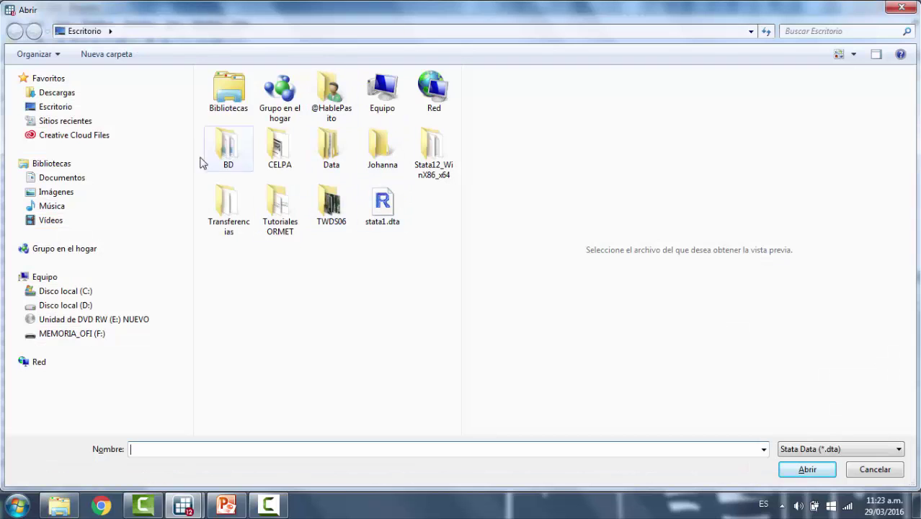
pyautogui.click(115, 333)
pyautogui.doubleClick(264, 322)
pyautogui.doubleClick(264, 95)
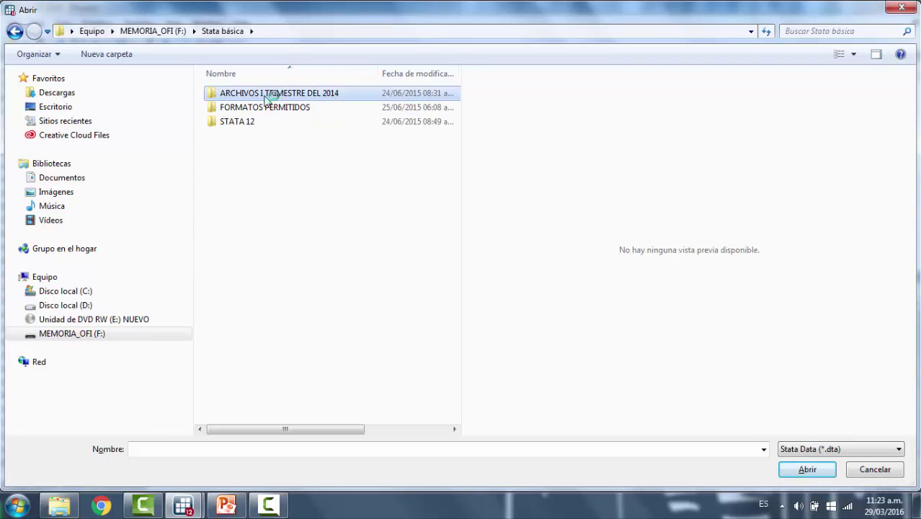
pyautogui.doubleClick(263, 95)
pyautogui.click(312, 98)
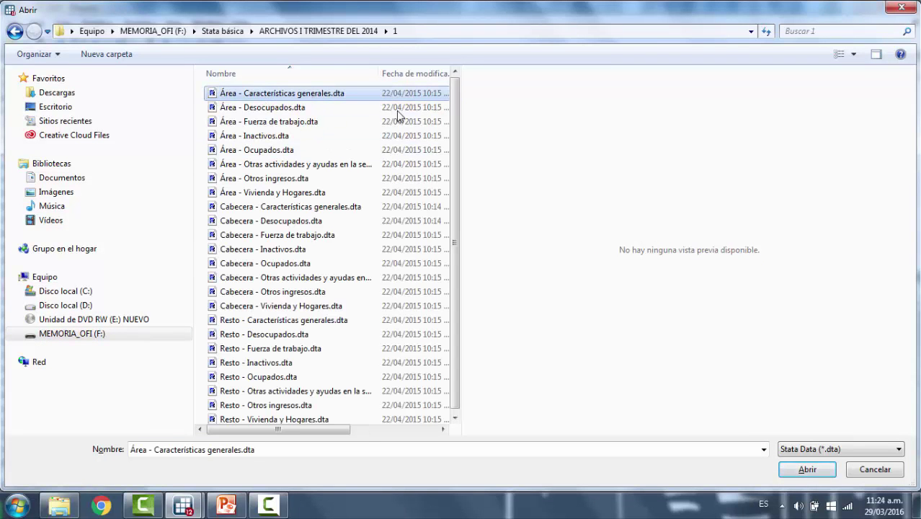
pyautogui.doubleClick(357, 97)
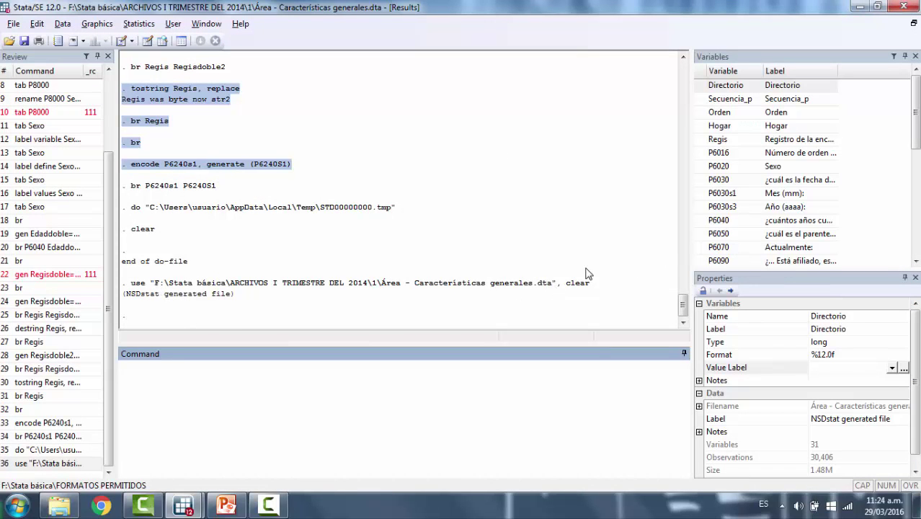
# Step: Browse the Área - Características generales data with br to check its number of observations, and close the data editor
pyautogui.write('br')
pyautogui.press('Return')
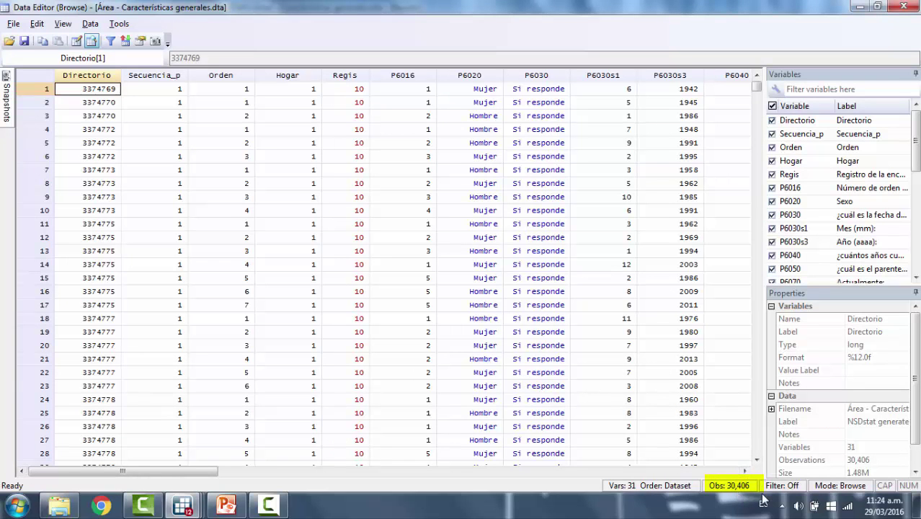
pyautogui.click(904, 6)
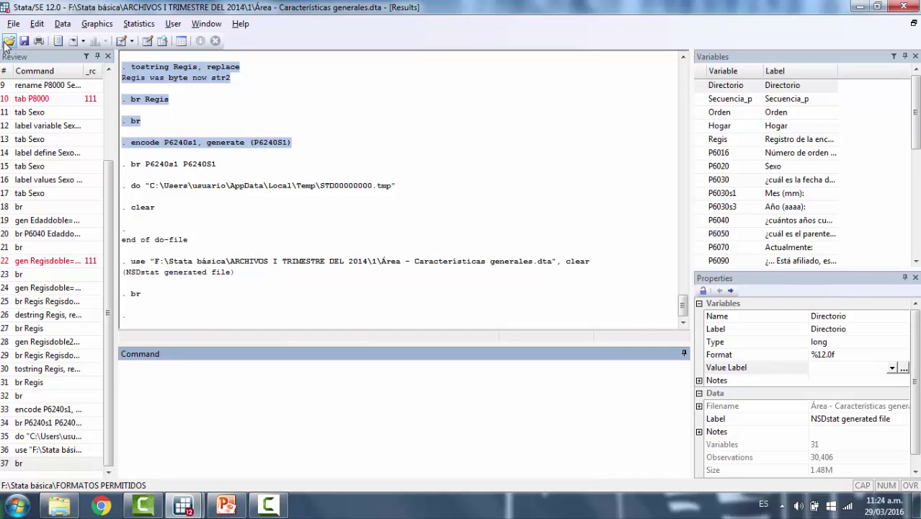
# Step: Open Cabecera - Ocupados.dta from folder 1, browse it to check its number of observations, and close the data editor
pyautogui.click(9, 41)
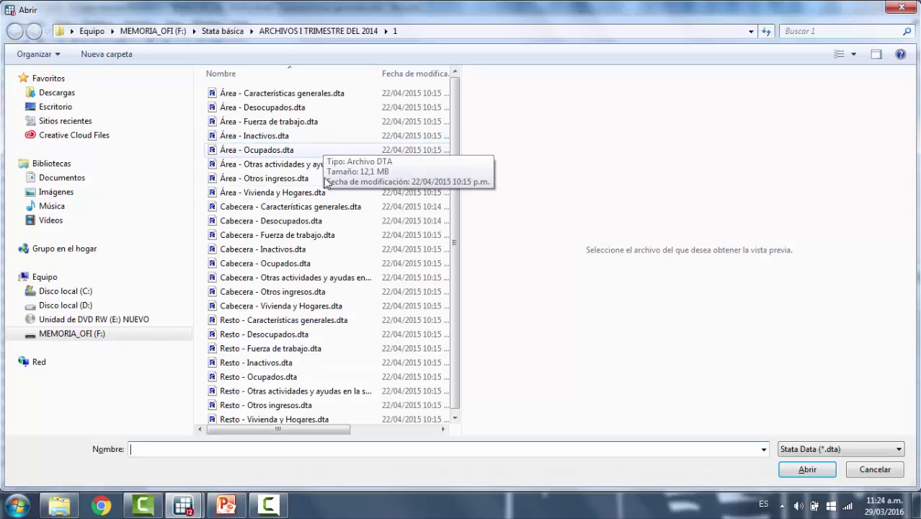
pyautogui.doubleClick(299, 264)
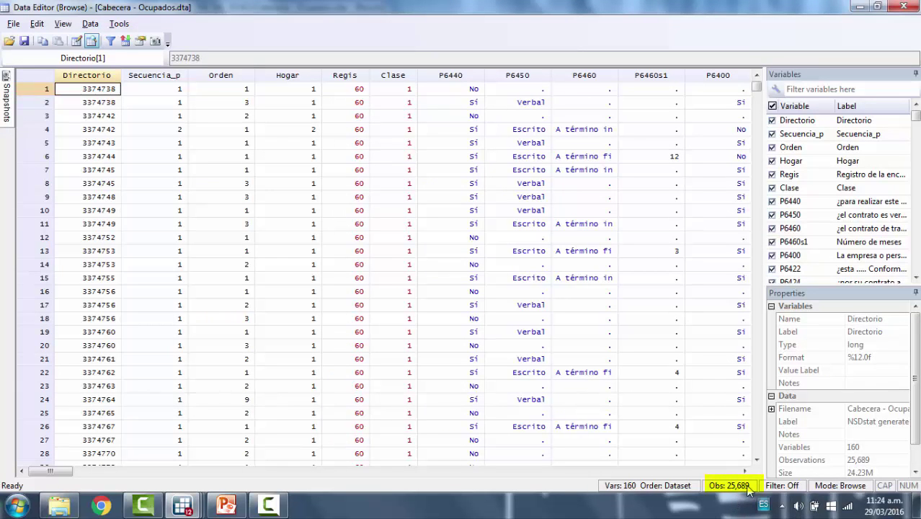
pyautogui.click(912, 8)
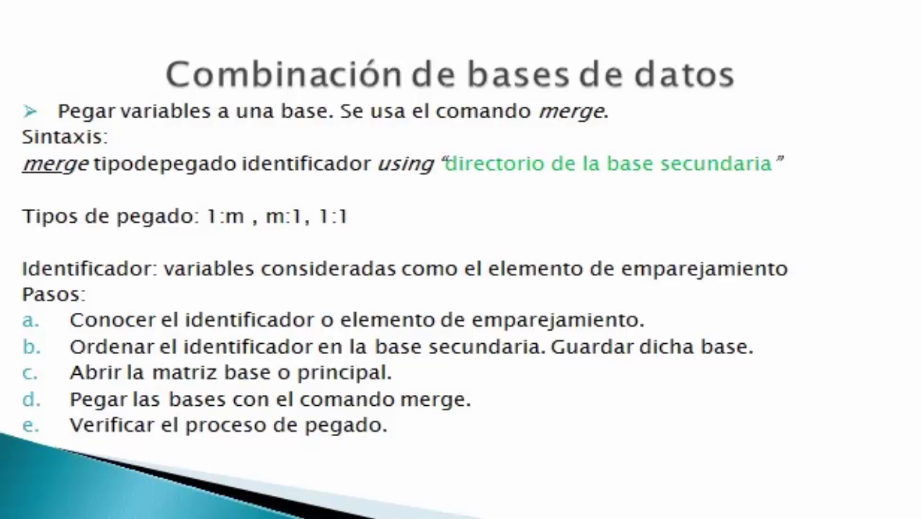
# Step: Switch to Stata's main window and open Área - Características generales.dta from F:\Stata básica\ARCHIVOS I TRIMESTRE DEL 2014\1
pyautogui.hotkey('alt', 'Tab')
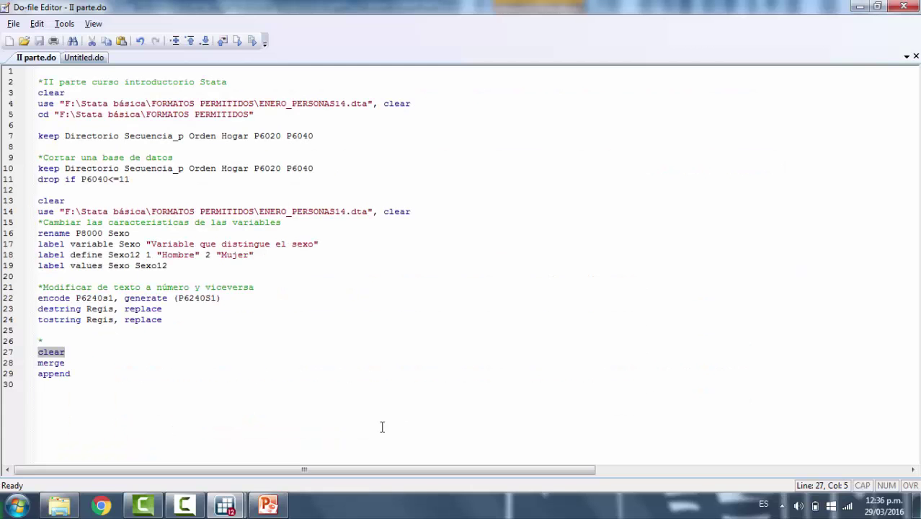
pyautogui.moveTo(228, 509)
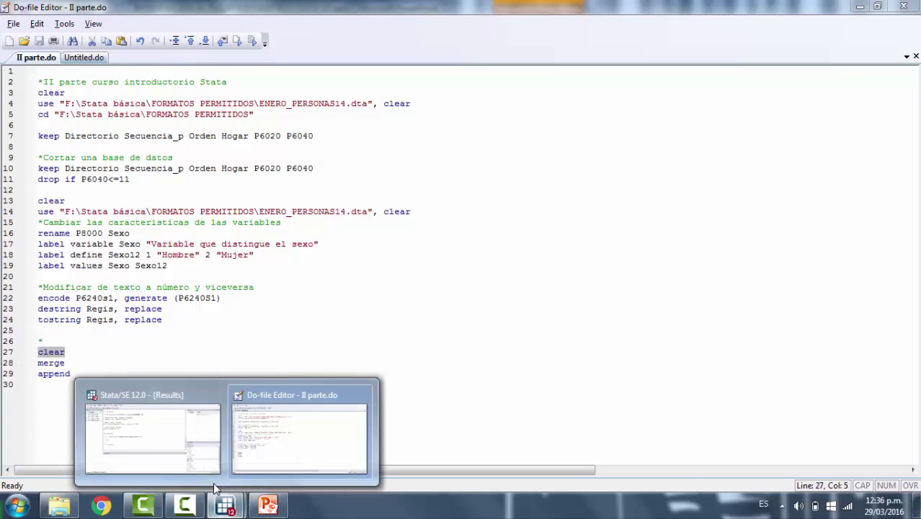
pyautogui.click(196, 451)
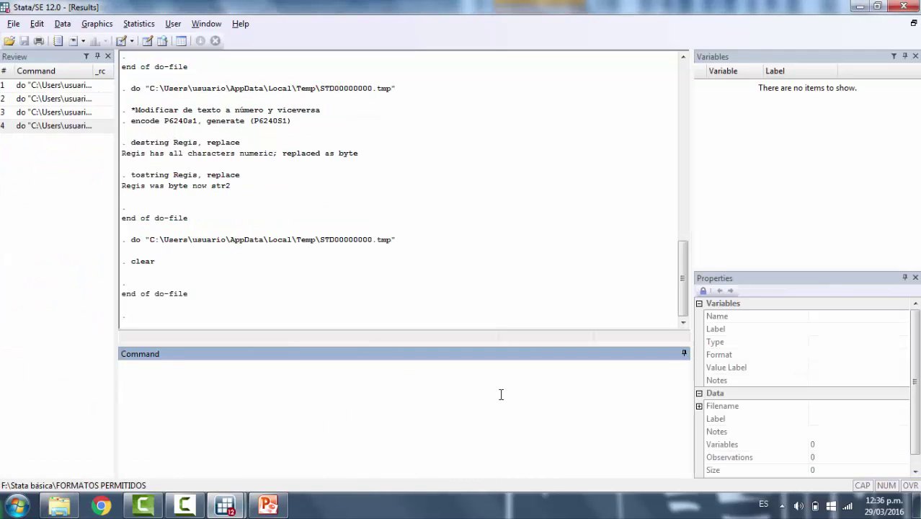
pyautogui.click(9, 41)
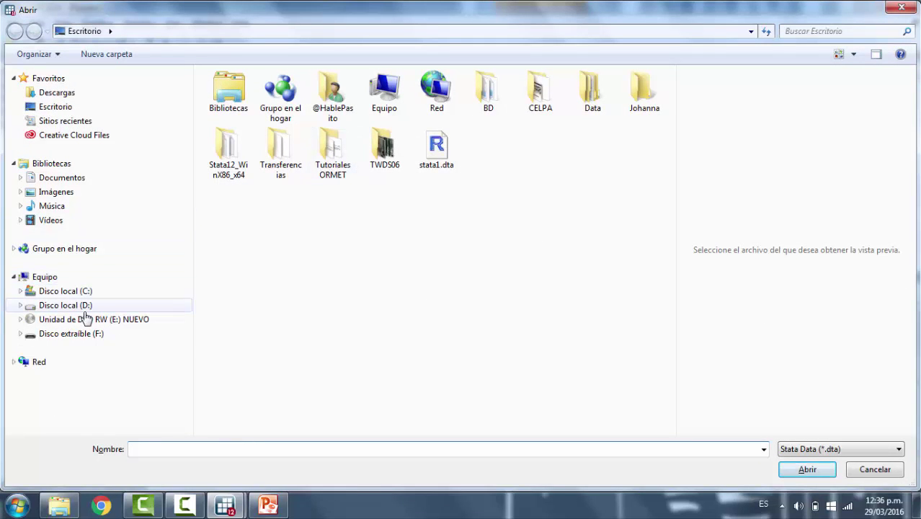
pyautogui.click(85, 342)
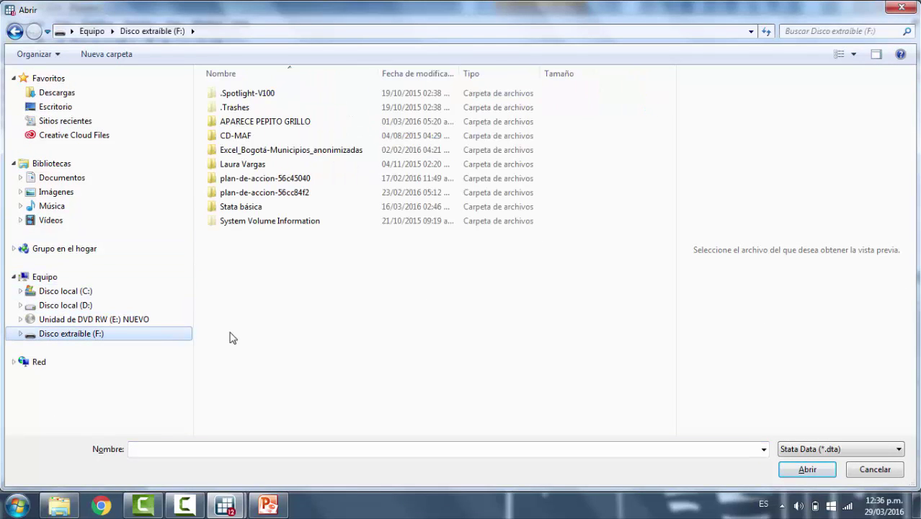
pyautogui.doubleClick(238, 206)
pyautogui.doubleClick(248, 94)
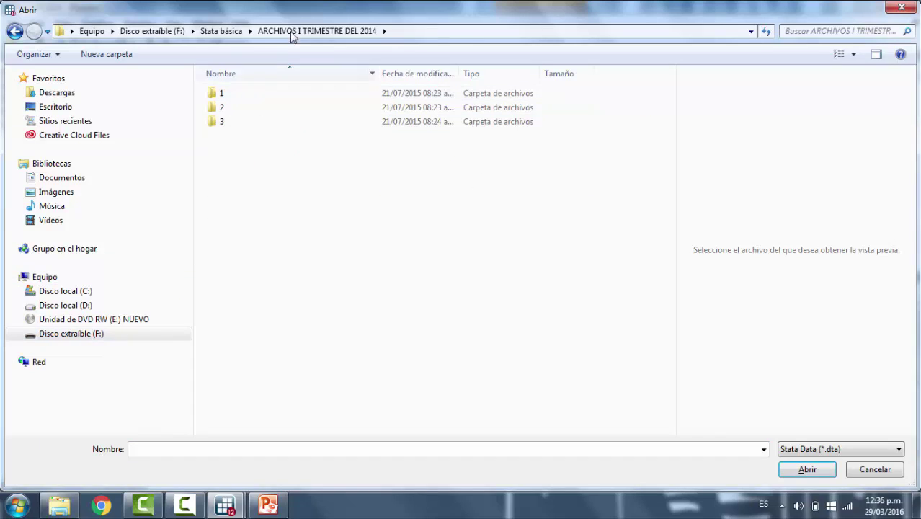
pyautogui.doubleClick(225, 95)
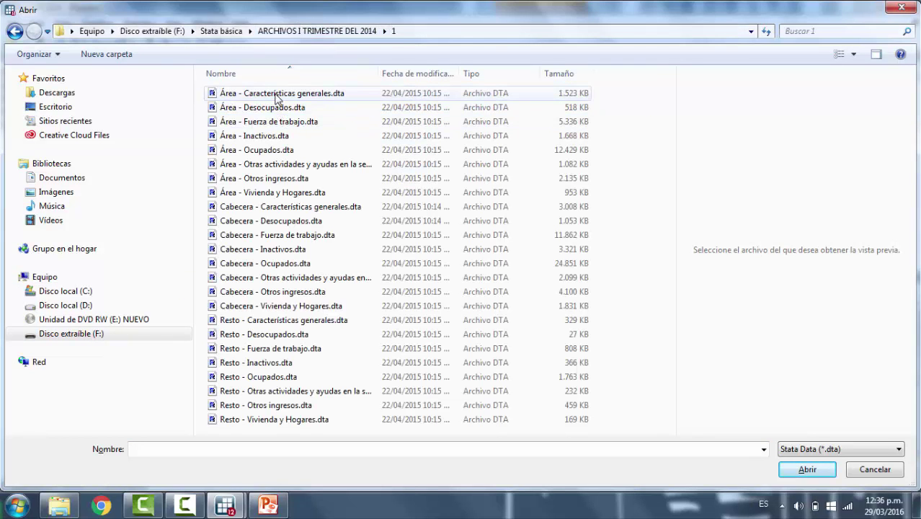
pyautogui.doubleClick(275, 95)
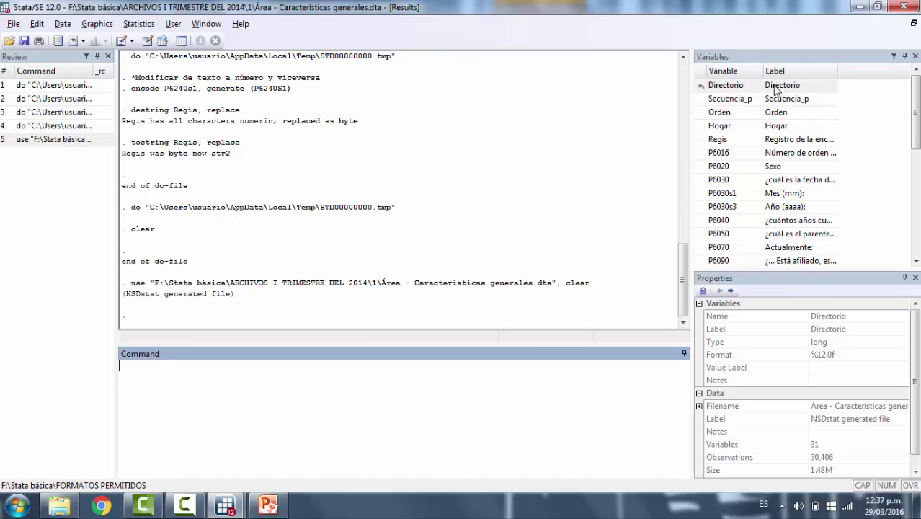
# Step: List the identifier variables Directorio, Secuencia_p and Orden on the command line, and return to the merge slide
pyautogui.moveTo(774, 86); pyautogui.dragTo(150, 369)
pyautogui.click(172, 373)
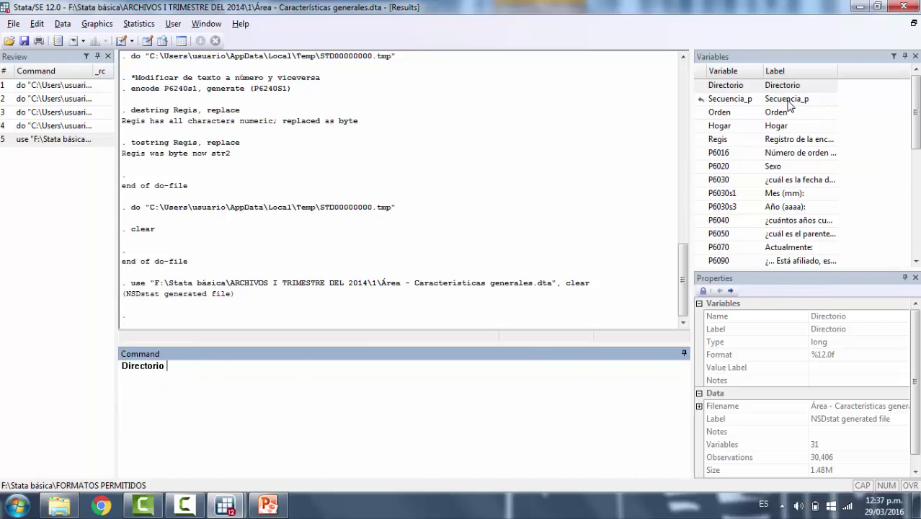
pyautogui.moveTo(740, 99); pyautogui.dragTo(172, 378)
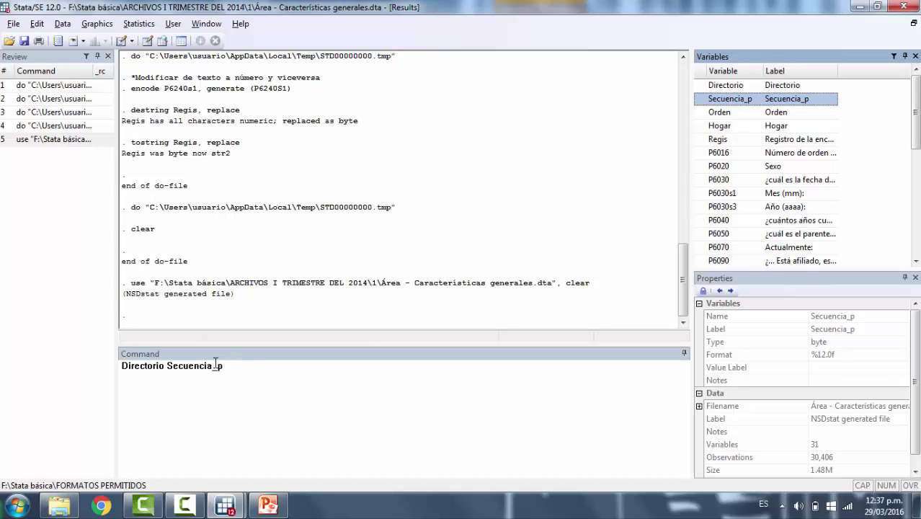
pyautogui.click(792, 114)
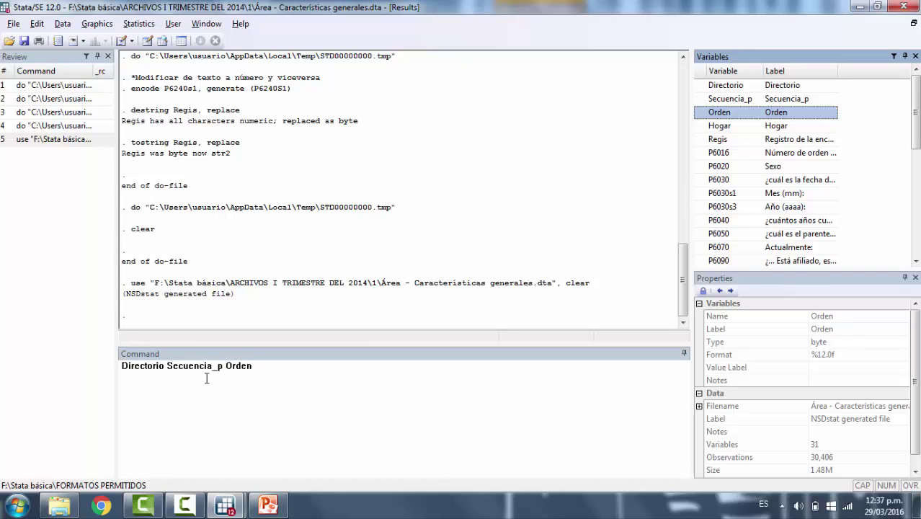
pyautogui.hotkey('alt', 'Tab')
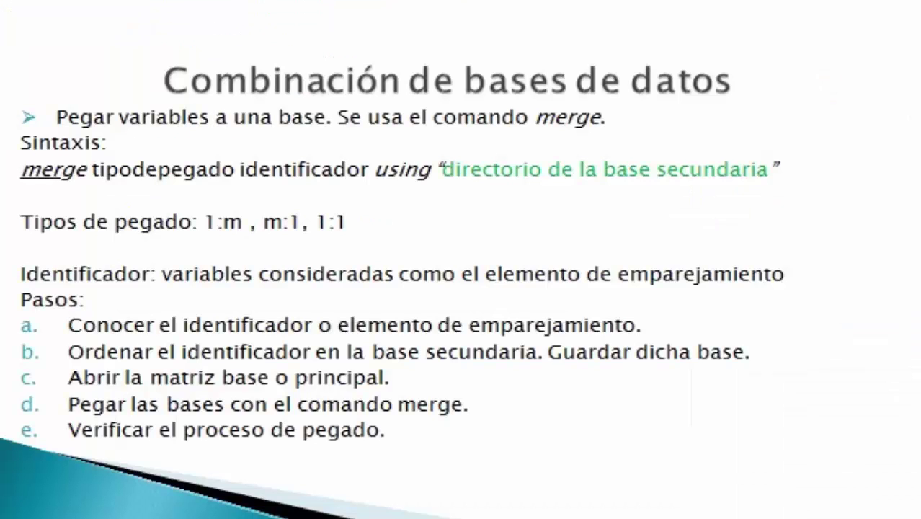
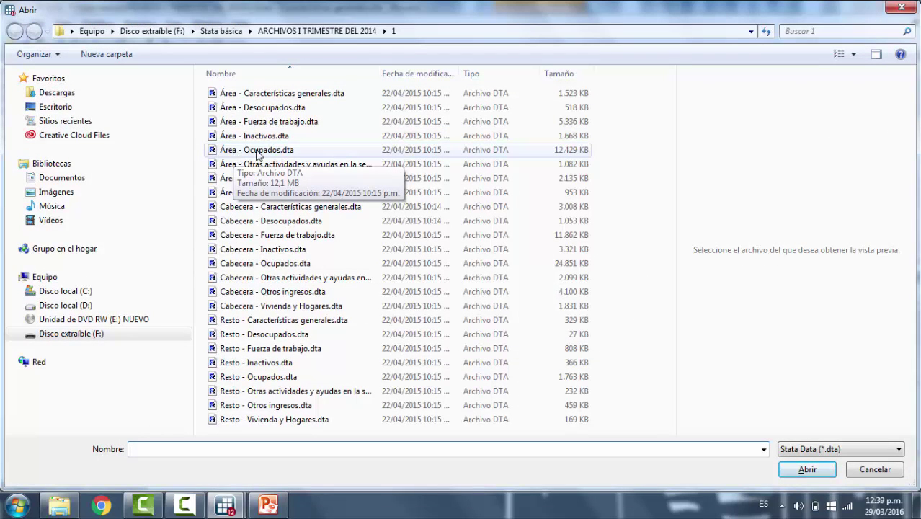
# Step: Open Área - Ocupados.dta from folder 1, and reload Área - Características generales.dta as the master dataset with its earlier use command
pyautogui.doubleClick(258, 151)
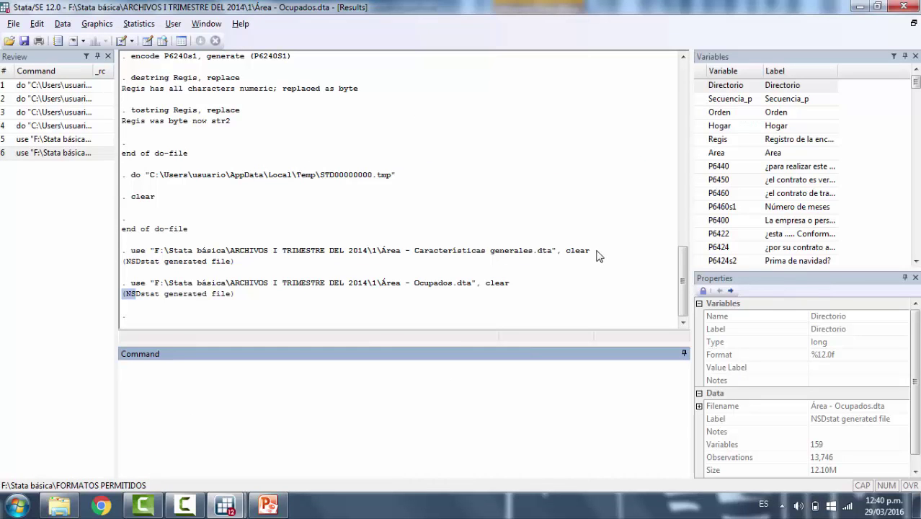
pyautogui.moveTo(598, 252); pyautogui.dragTo(337, 389)
pyautogui.press('Return')
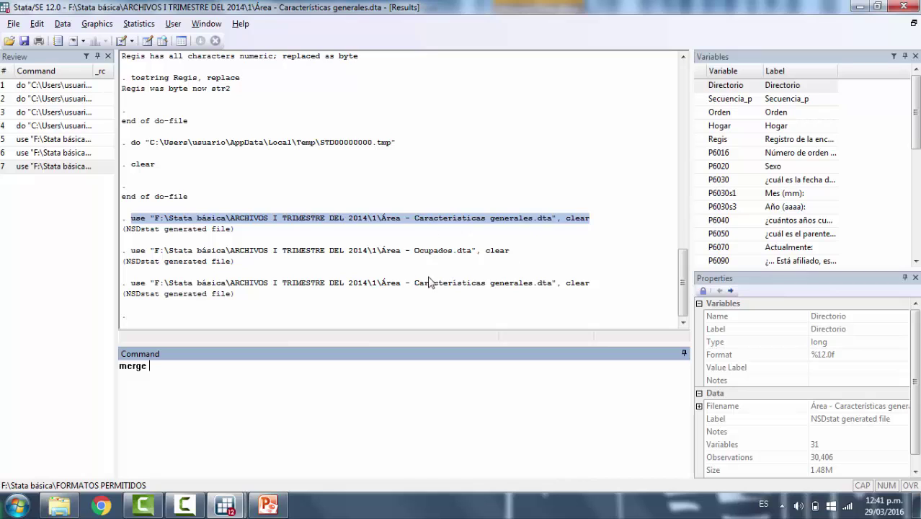
# Step: Run merge 1:1 Directorio Secuencia_p Orden using "F:\Stata básica\ARCHIVOS I TRIMESTRE DEL 2014\1\Área - Ocupados.dta"
pyautogui.click(228, 374)
pyautogui.write('Secuen')
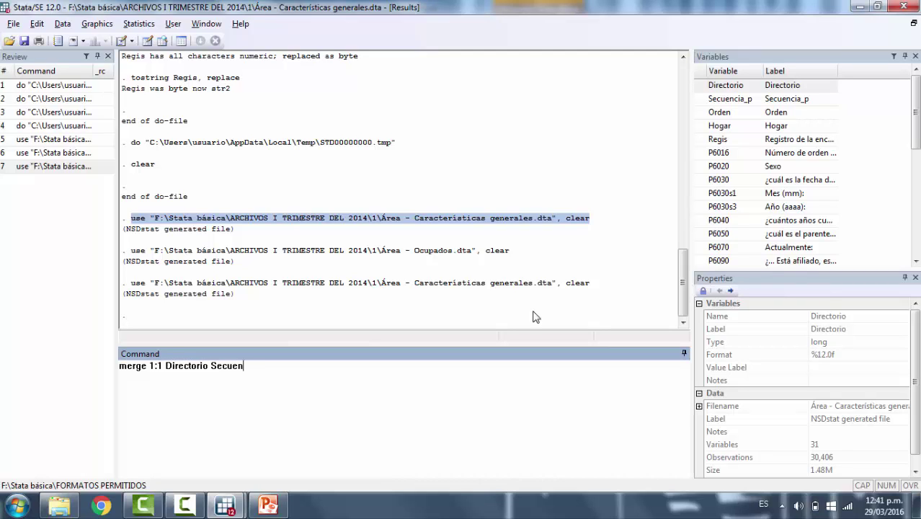
pyautogui.write('cia_p Orden using')
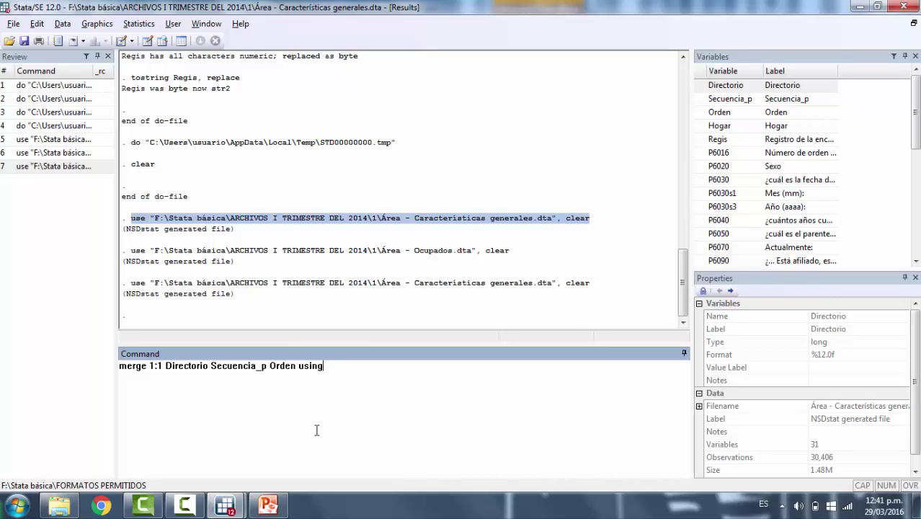
pyautogui.moveTo(475, 254); pyautogui.dragTo(151, 252)
pyautogui.moveTo(151, 252); pyautogui.dragTo(375, 372)
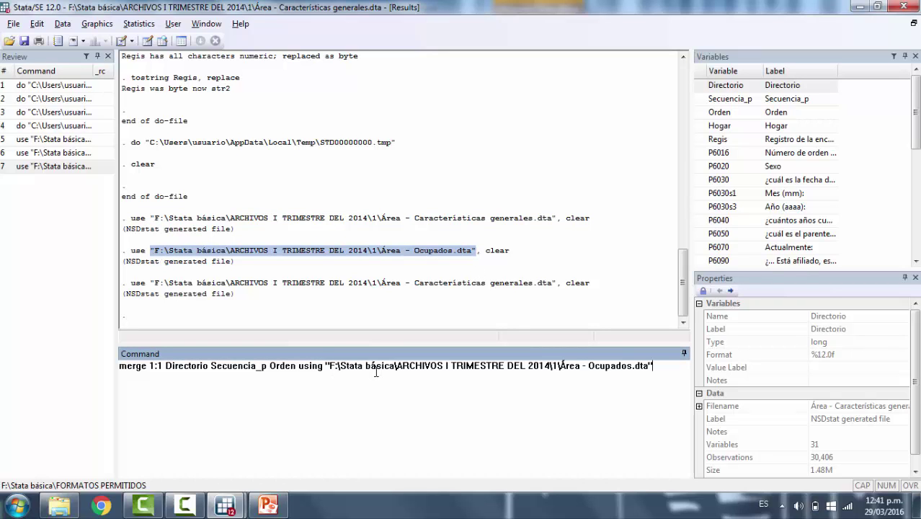
pyautogui.press('Return')
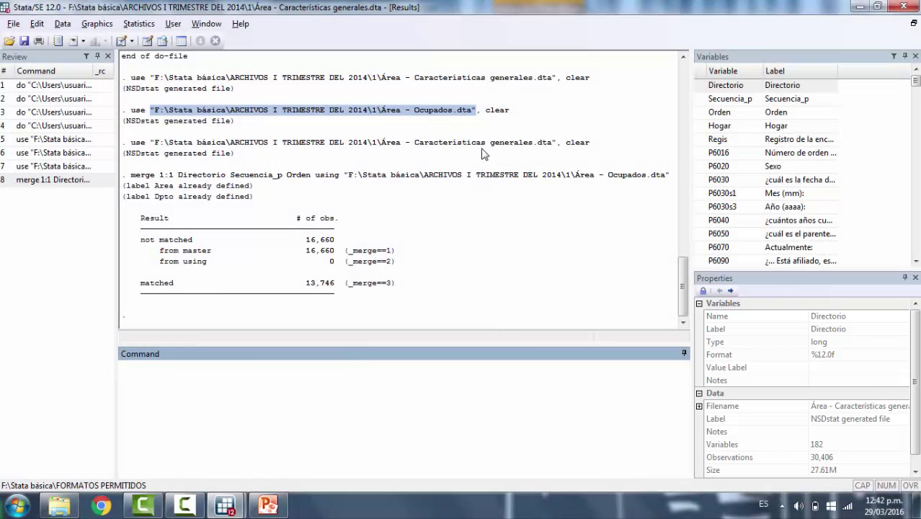
# Step: Review which datasets were used as master and secondary, and check the merged dataset's number of variables
pyautogui.click(458, 142)
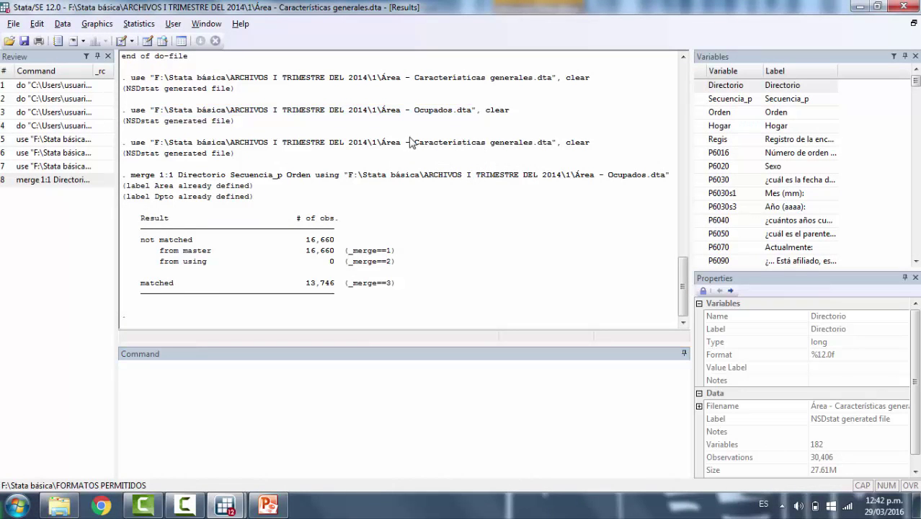
pyautogui.moveTo(412, 140); pyautogui.dragTo(437, 154)
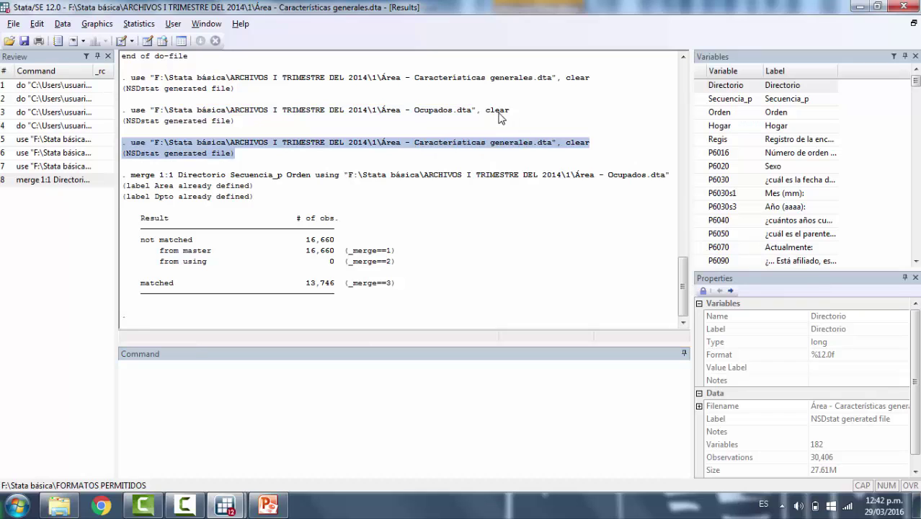
pyautogui.moveTo(499, 113); pyautogui.dragTo(122, 110)
pyautogui.moveTo(263, 114); pyautogui.dragTo(182, 113)
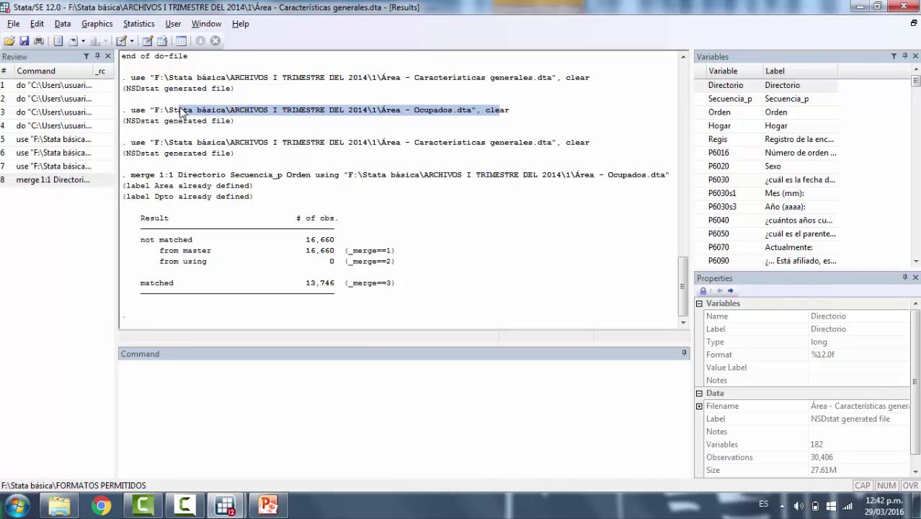
pyautogui.moveTo(414, 110); pyautogui.dragTo(446, 121)
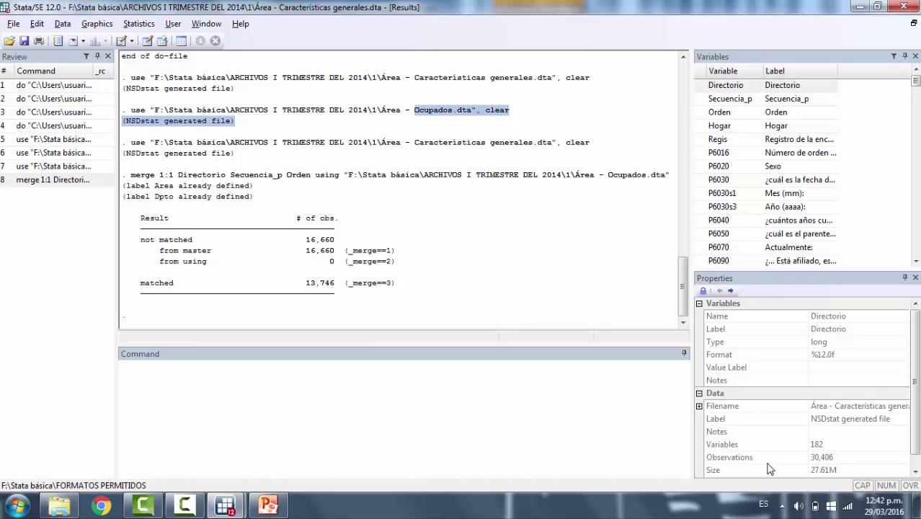
pyautogui.click(828, 444)
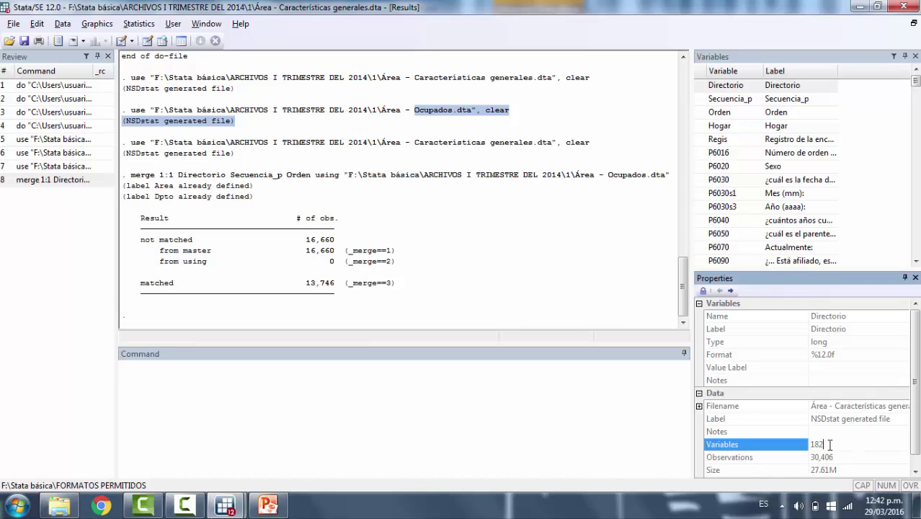
pyautogui.click(428, 159)
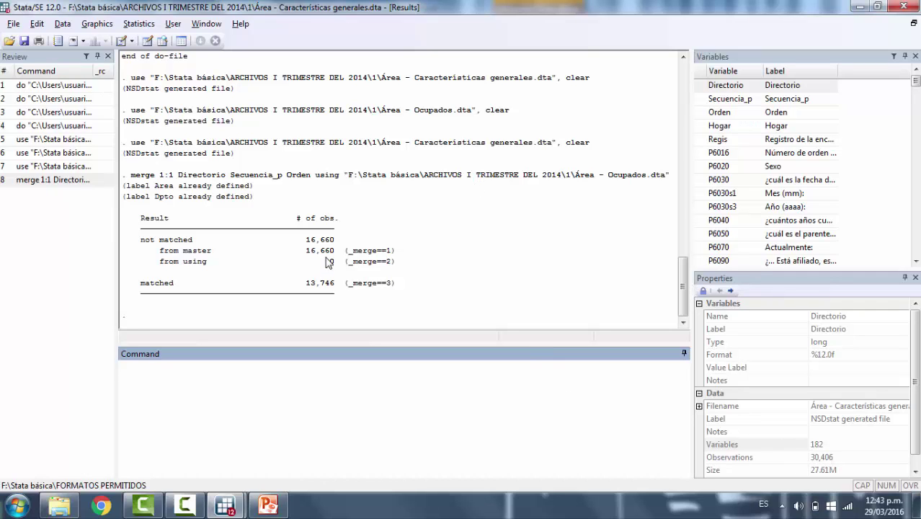
# Step: Examine the merge result table, comparing matched and not matched observations, those from master, and the Área - Ocupados dataset
pyautogui.moveTo(229, 218); pyautogui.dragTo(272, 306)
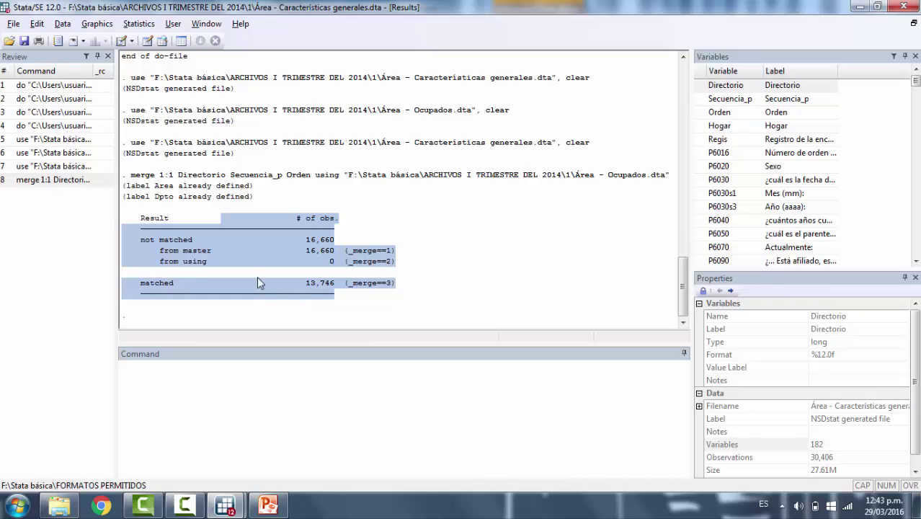
pyautogui.click(257, 277)
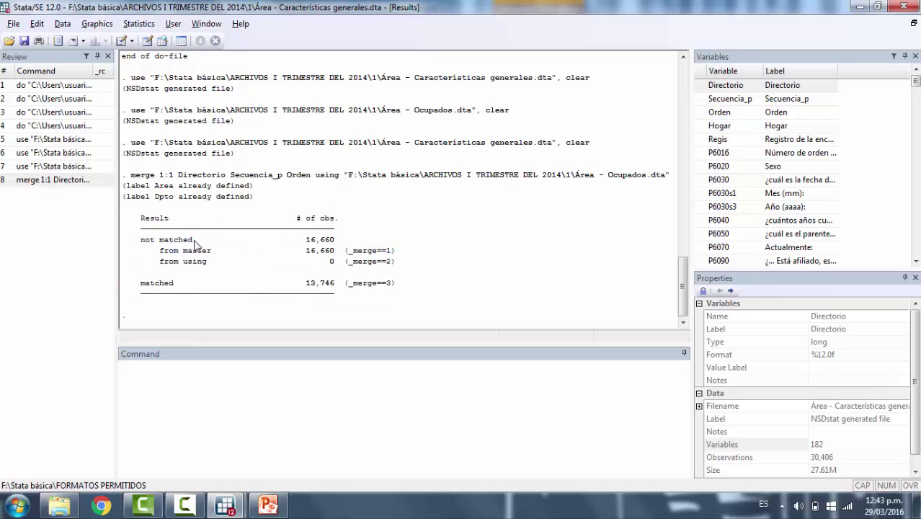
pyautogui.moveTo(167, 288); pyautogui.dragTo(136, 286)
pyautogui.moveTo(204, 241); pyautogui.dragTo(143, 245)
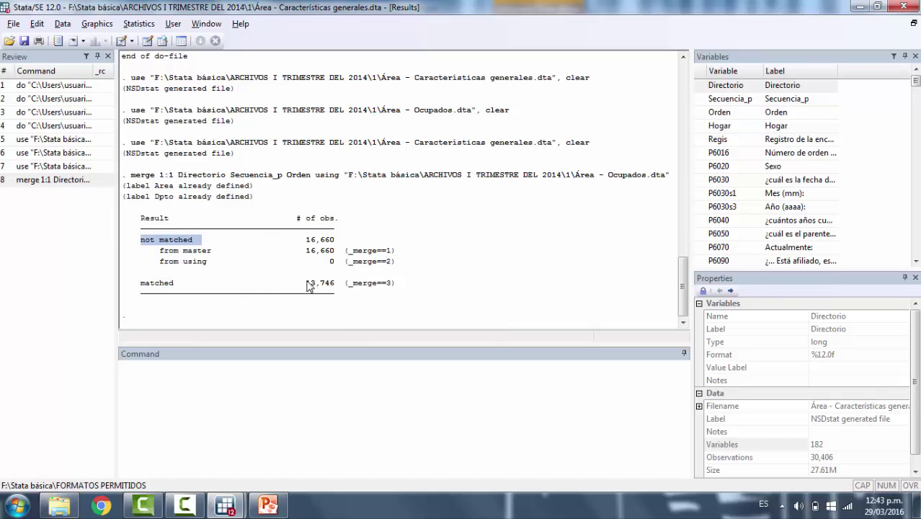
pyautogui.moveTo(308, 287); pyautogui.dragTo(333, 286)
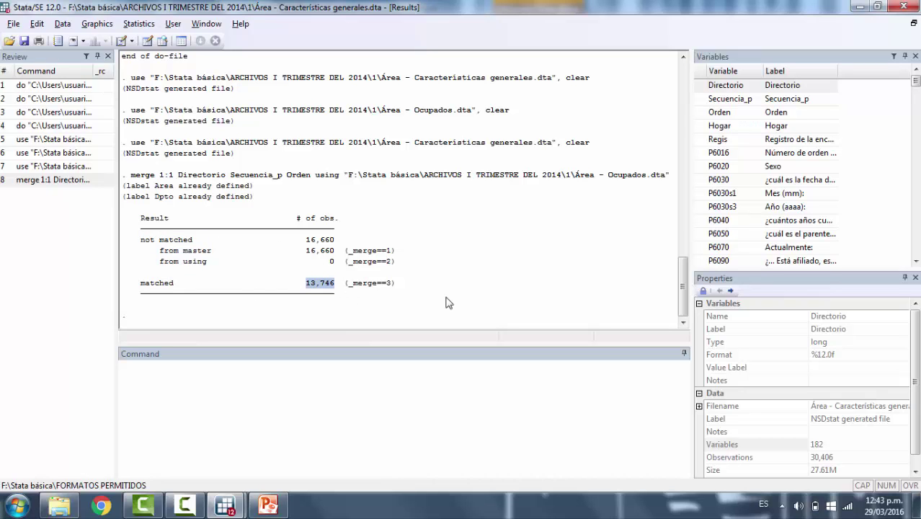
pyautogui.moveTo(520, 114); pyautogui.dragTo(398, 119)
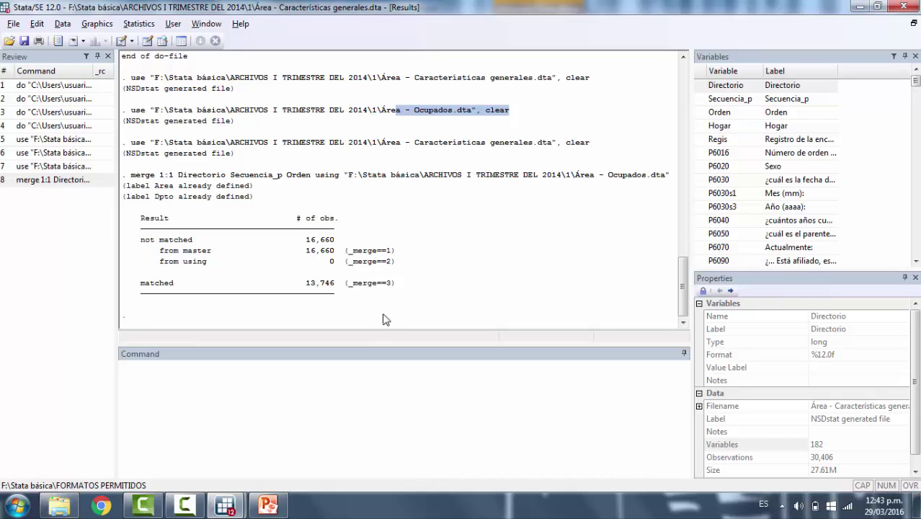
pyautogui.click(202, 251)
pyautogui.moveTo(202, 251); pyautogui.dragTo(160, 252)
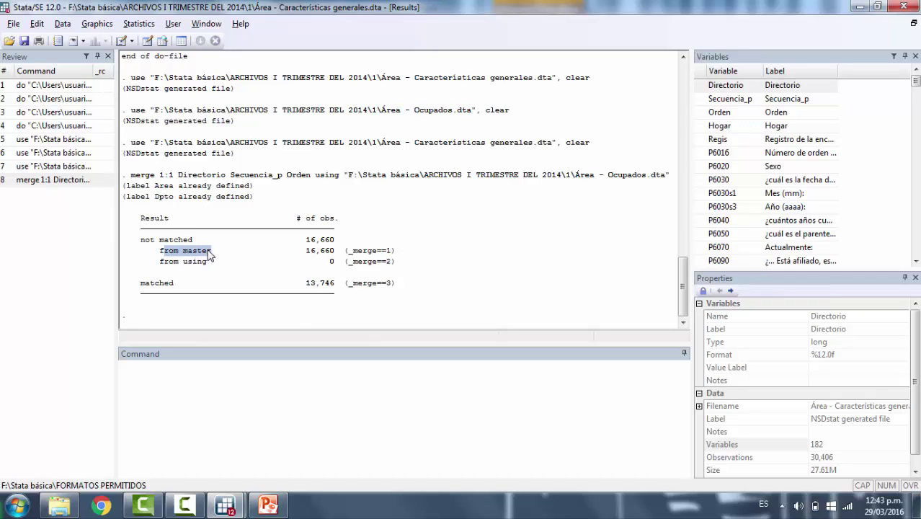
pyautogui.moveTo(337, 251); pyautogui.dragTo(303, 252)
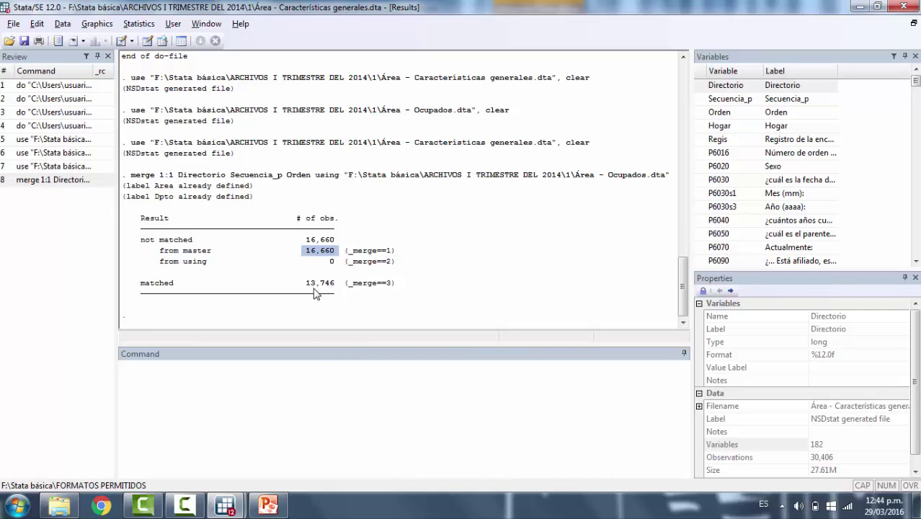
pyautogui.click(816, 445)
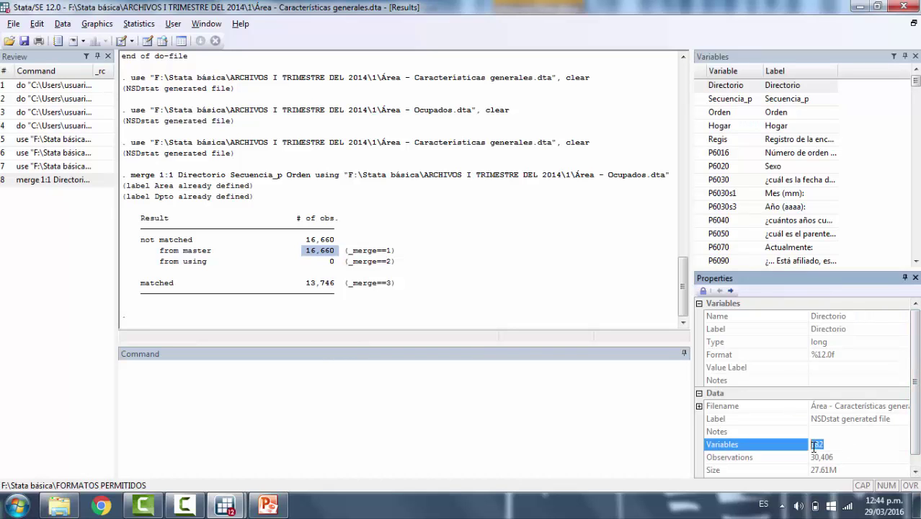
pyautogui.click(334, 288)
pyautogui.moveTo(338, 291); pyautogui.dragTo(308, 290)
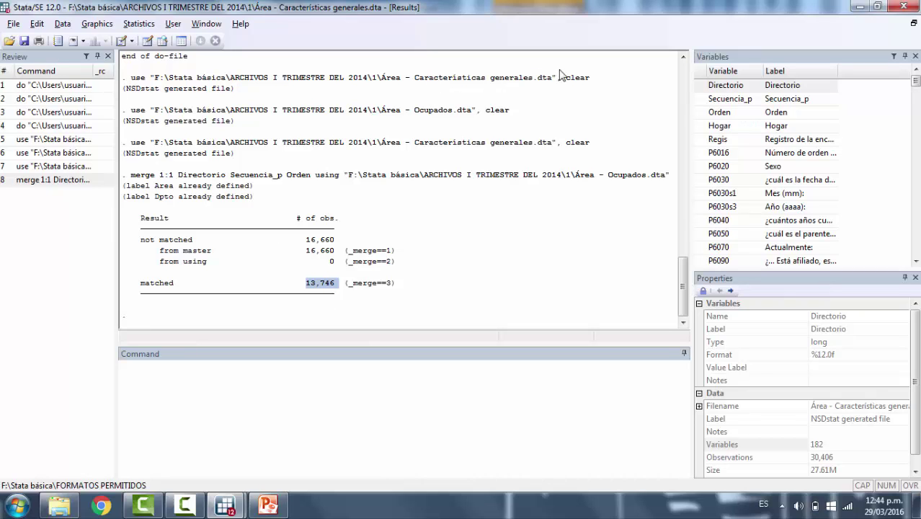
pyautogui.click(358, 403)
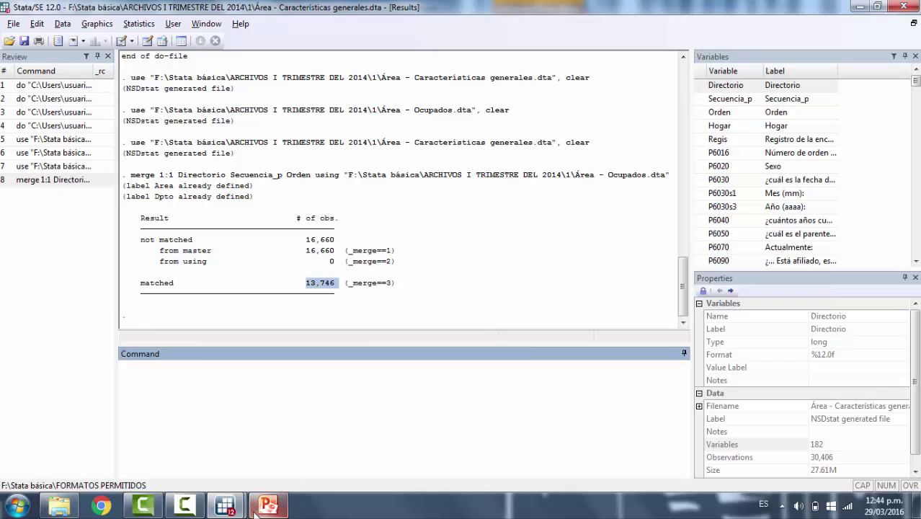
# Step: Browse the merged dataset and examine the _merge variable in its last column
pyautogui.write('btr')
pyautogui.press('Return')
pyautogui.write('br')
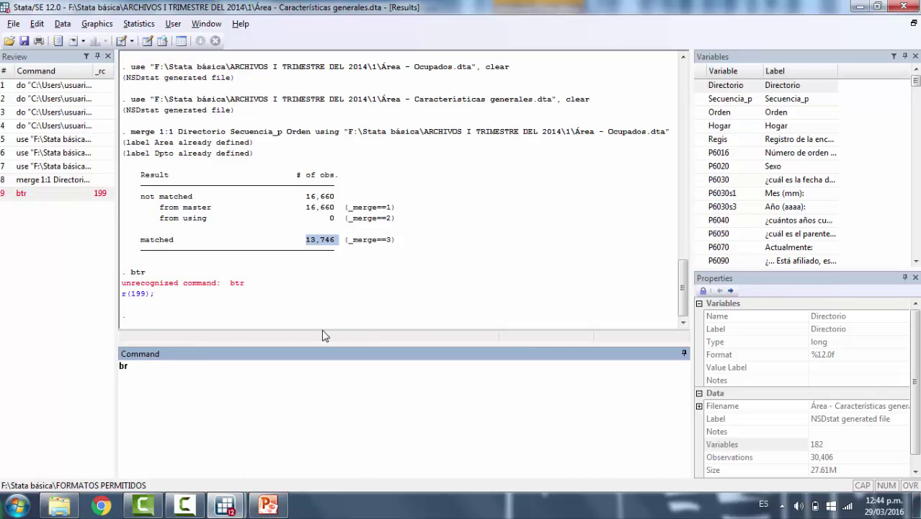
pyautogui.write('br')
pyautogui.press('Return')
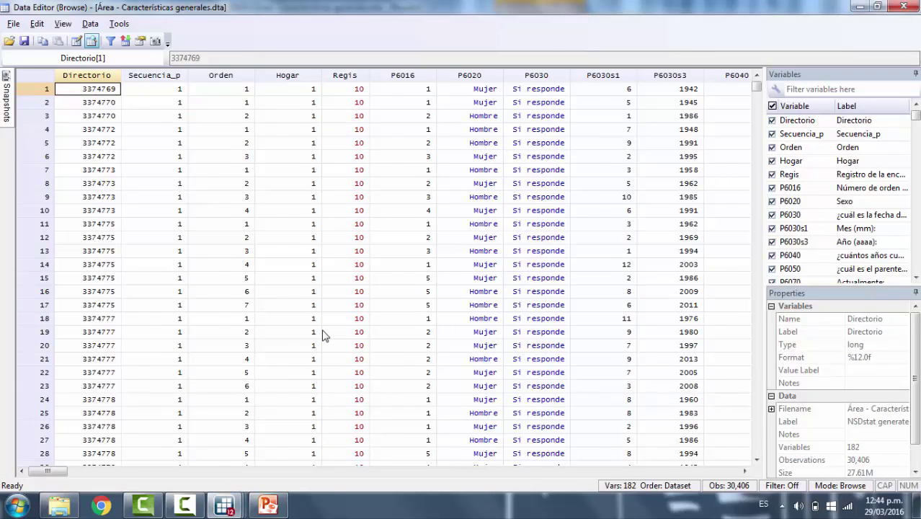
pyautogui.press('End')
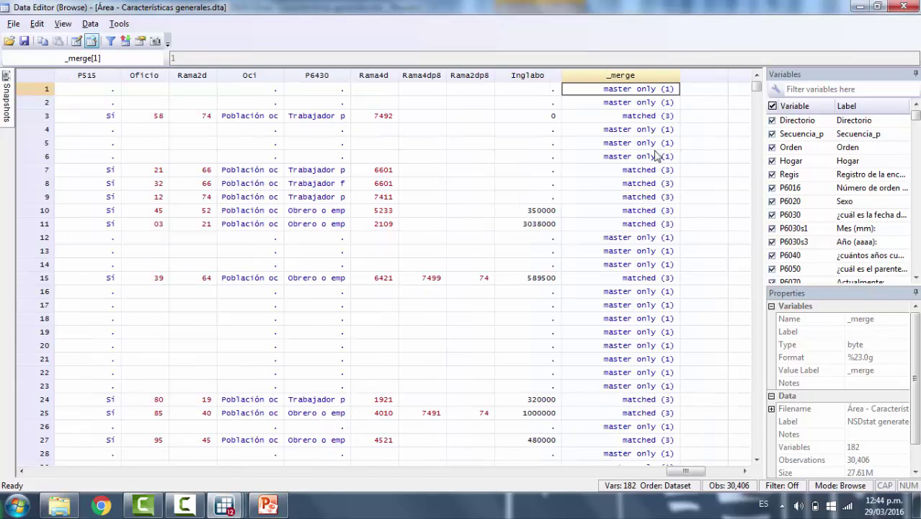
pyautogui.hotkey('alt', 'F4')
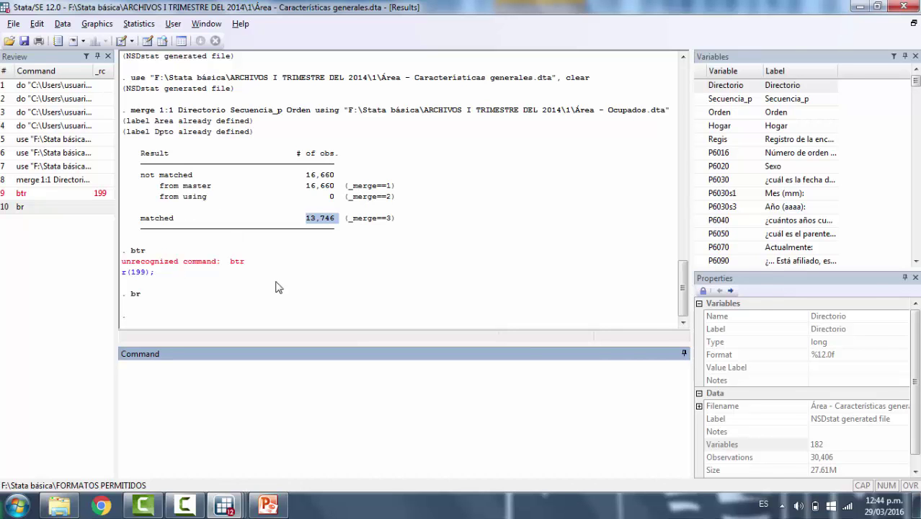
# Step: Compare the master only (1) and matched (3) values of _merge with the categories in the merge result table
pyautogui.hotkey('alt', 'Tab')
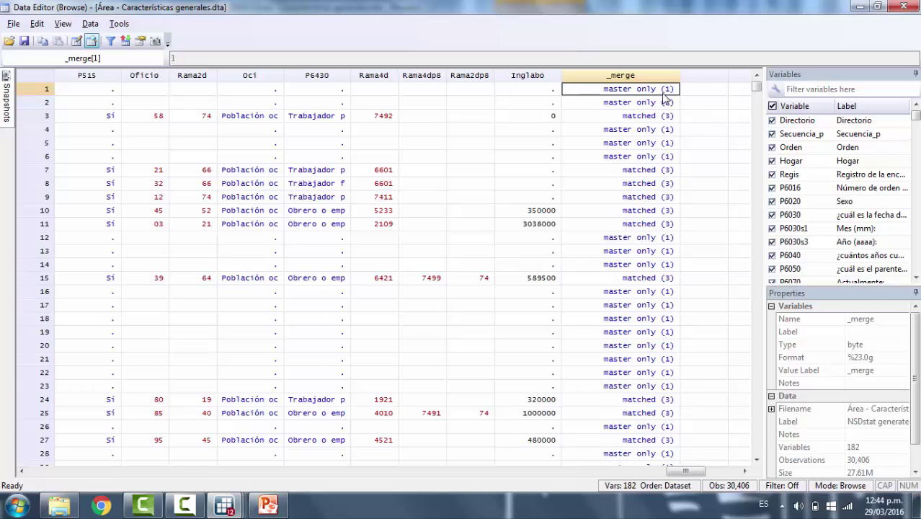
pyautogui.hotkey('alt', 'Tab')
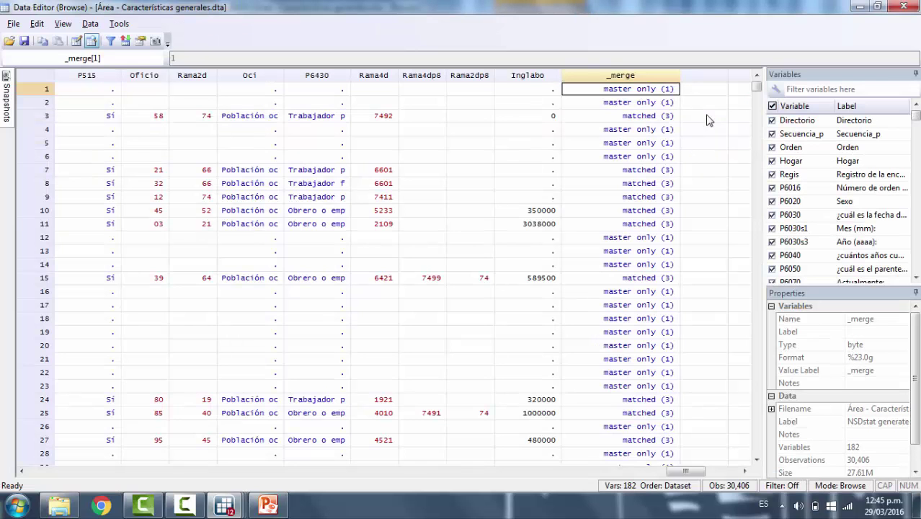
pyautogui.click(652, 119)
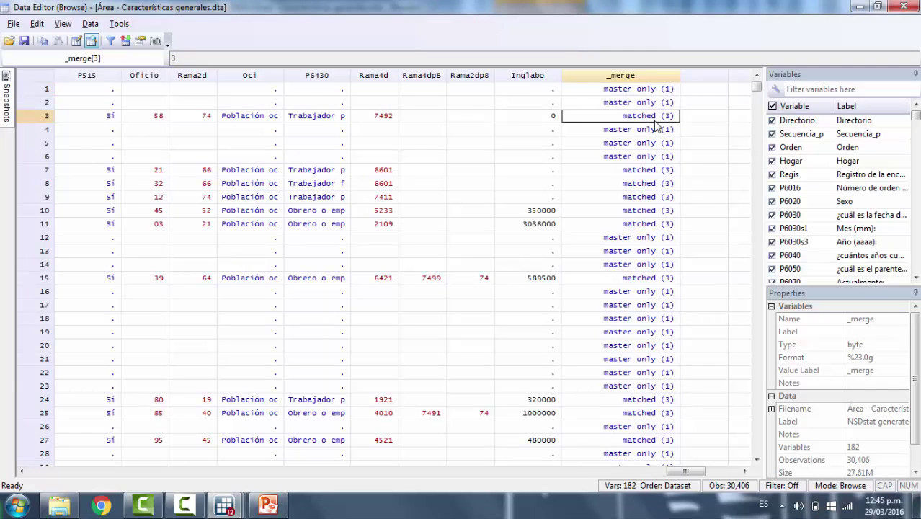
pyautogui.hotkey('alt', 'Tab')
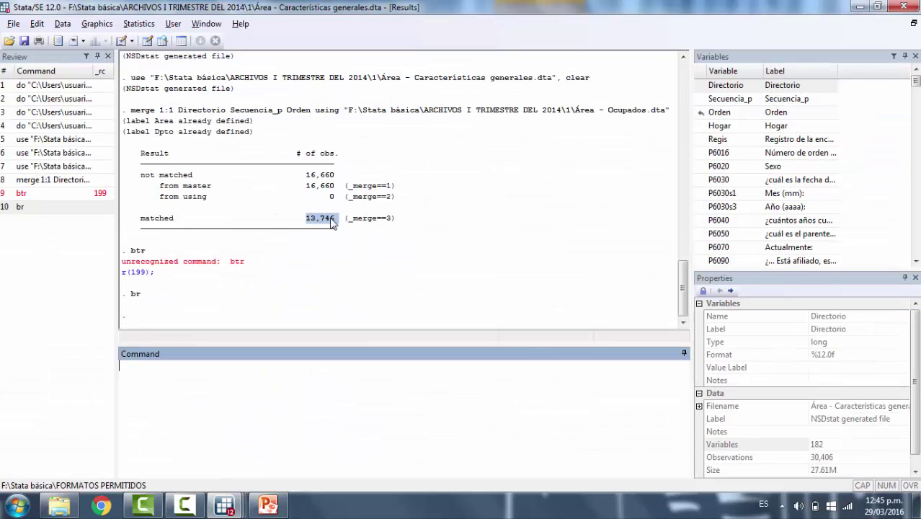
pyautogui.hotkey('alt', 'Tab')
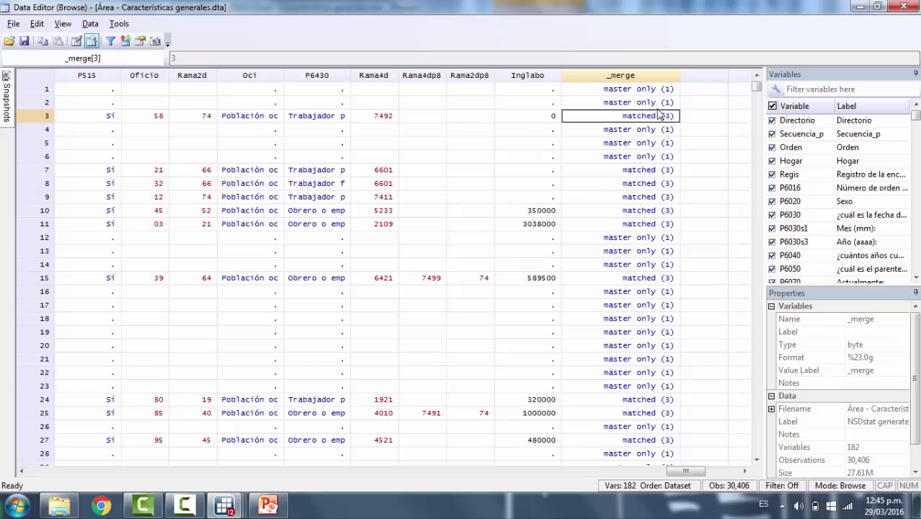
pyautogui.scroll(-12, 611, 302)
pyautogui.scroll(-1, 612, 323)
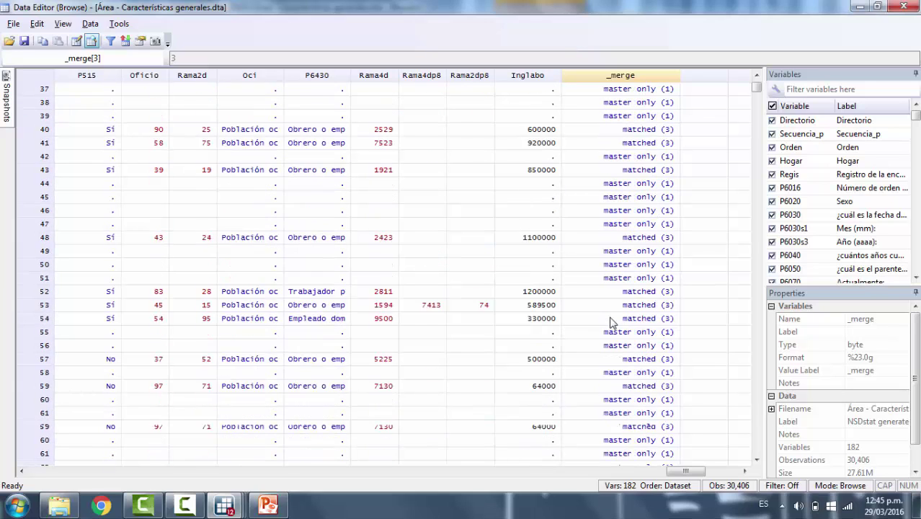
pyautogui.hotkey('alt', 'Tab')
pyautogui.hotkey('alt', 'Tab')
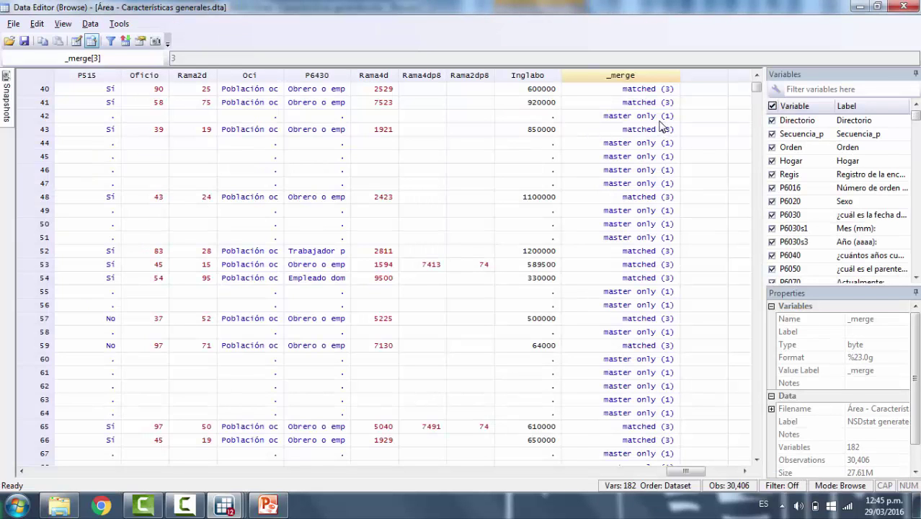
pyautogui.scroll(-2, 658, 170)
pyautogui.hotkey('alt', 'Tab')
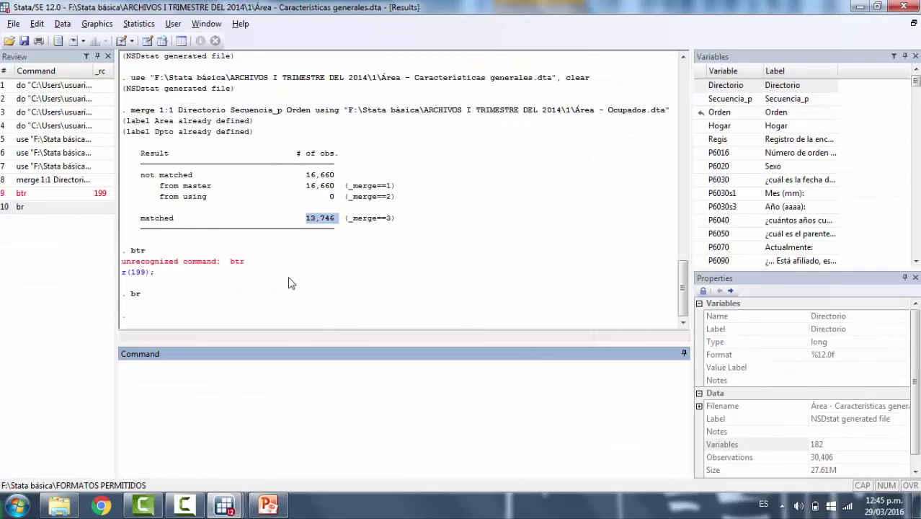
# Step: Delete the _merge variable from the merged dataset with drop _merge
pyautogui.hotkey('alt', 'Tab')
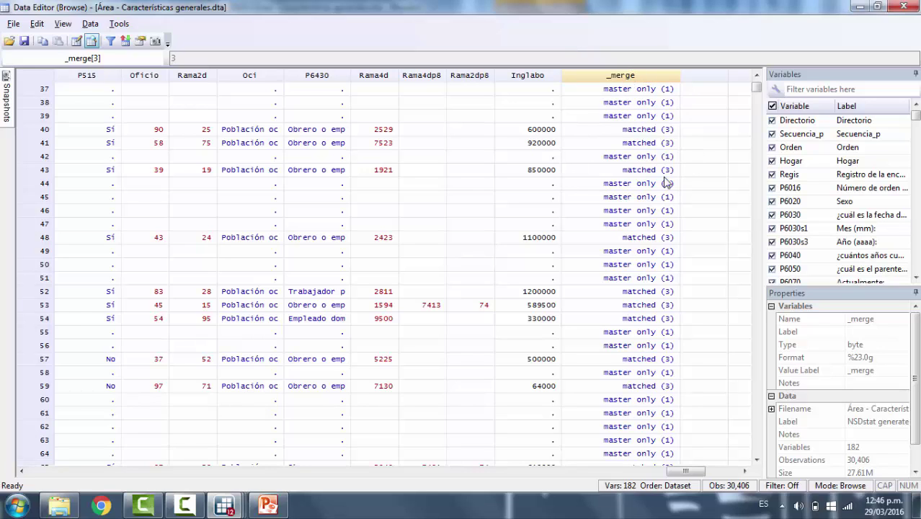
pyautogui.hotkey('alt', 'Tab')
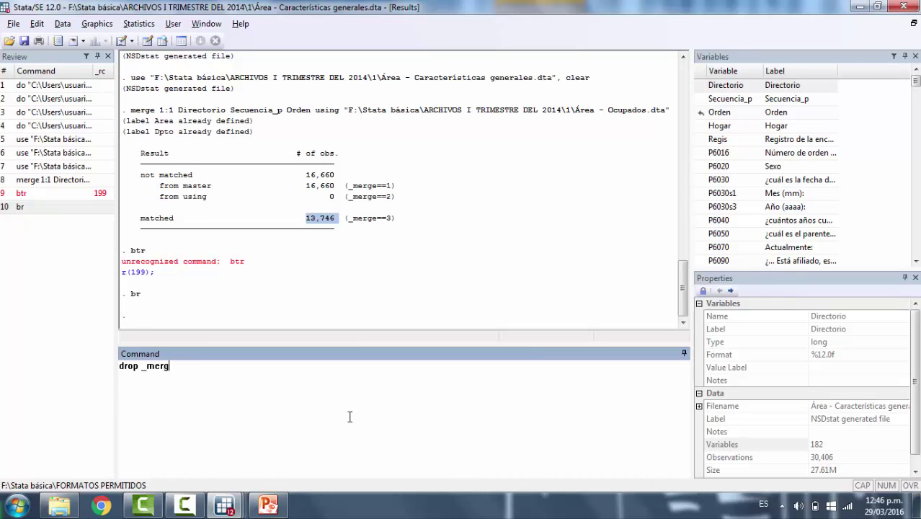
pyautogui.press('Return')
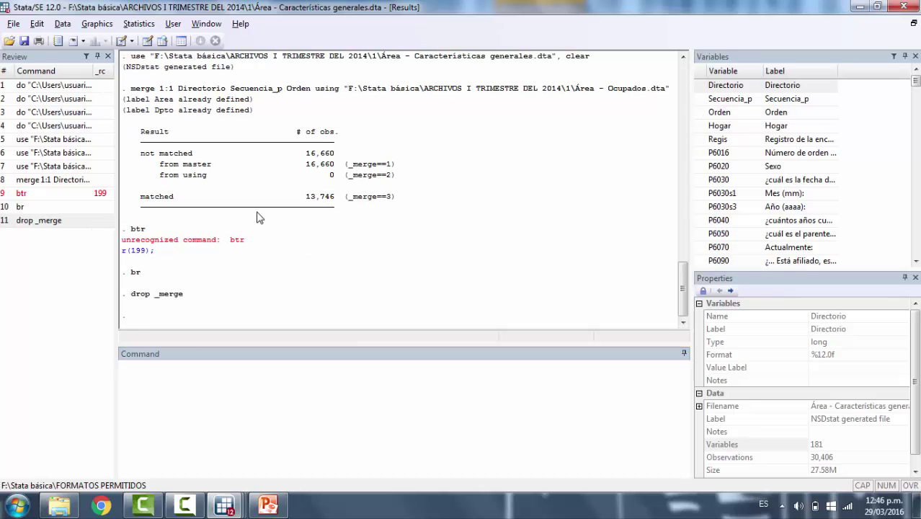
# Step: Copy the executed use command for Área - Características generales.dta into II parte.do, directly below the last clear line
pyautogui.scroll(3, 259, 224)
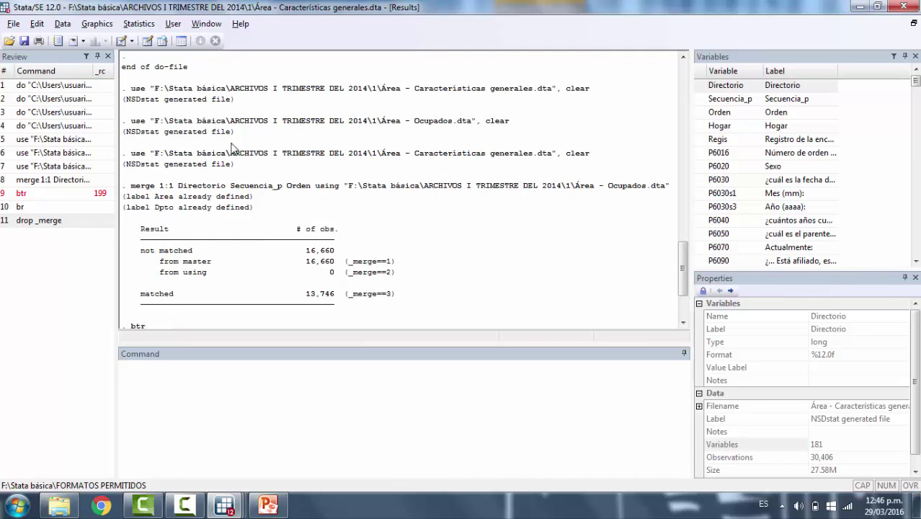
pyautogui.moveTo(135, 162); pyautogui.dragTo(132, 100)
pyautogui.hotkey('ctrl', 'c')
pyautogui.moveTo(231, 508)
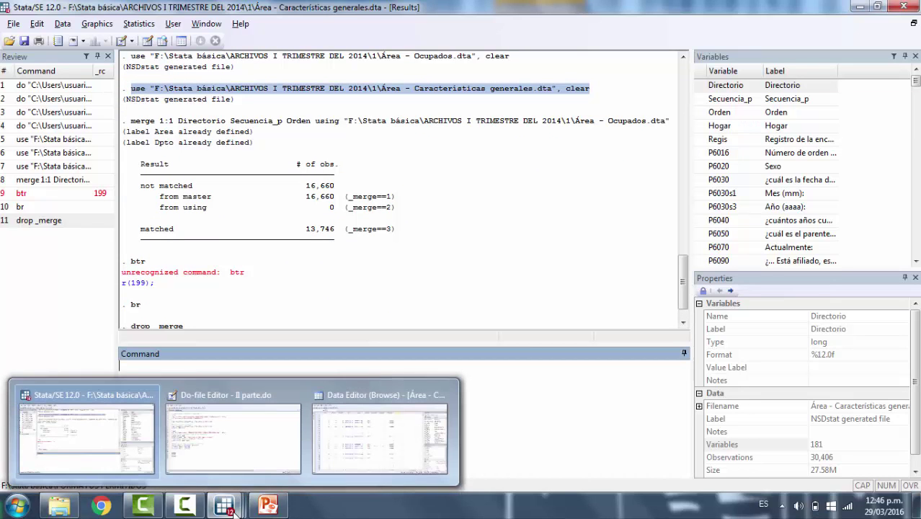
pyautogui.click(212, 439)
pyautogui.click(93, 363)
pyautogui.press('BackSpace')
pyautogui.press('BackSpace')
pyautogui.press('BackSpace')
pyautogui.press('BackSpace')
pyautogui.press('BackSpace')
pyautogui.hotkey('ctrl', 'v')
pyautogui.press('Return')
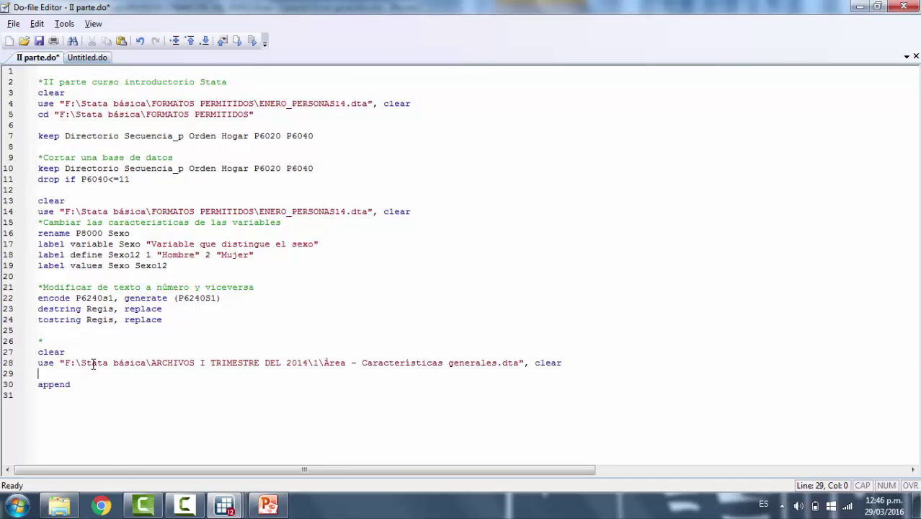
# Step: Copy the executed merge 1:1 and drop _merge commands into II parte.do, below the Área - Características generales.dta use line
pyautogui.click(859, 7)
pyautogui.moveTo(673, 121); pyautogui.dragTo(670, 121)
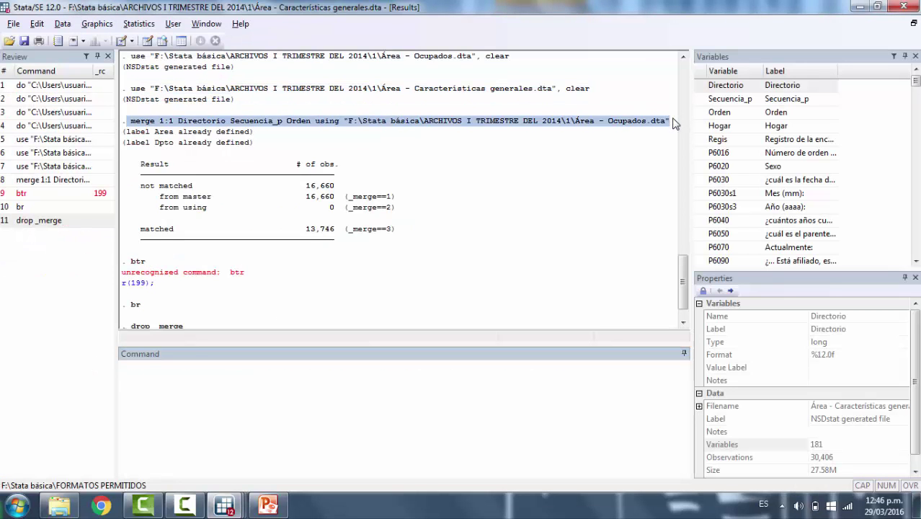
pyautogui.hotkey('ctrl', 'c')
pyautogui.hotkey('alt', 'Tab')
pyautogui.hotkey('ctrl', 'v')
pyautogui.hotkey('alt', 'Tab')
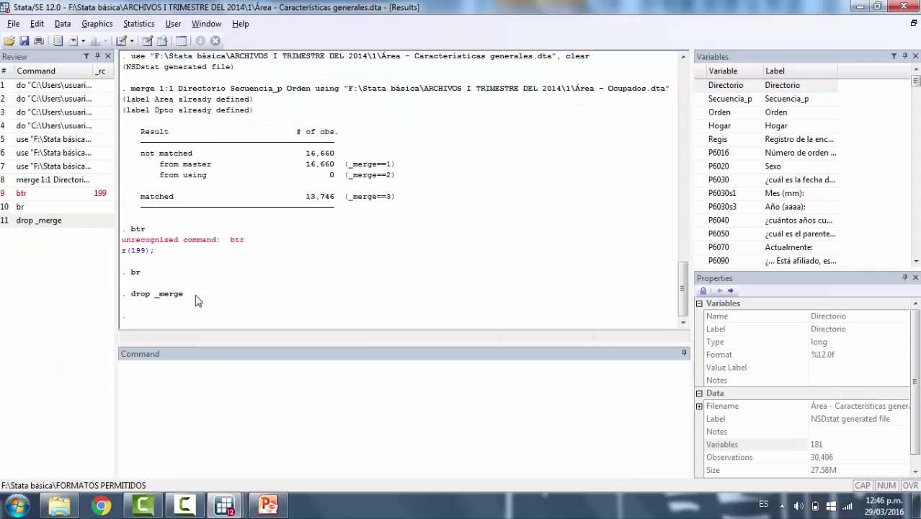
pyautogui.moveTo(193, 301); pyautogui.dragTo(124, 294)
pyautogui.hotkey('ctrl', 'c')
pyautogui.hotkey('alt', 'Tab')
pyautogui.hotkey('ctrl', 'v')
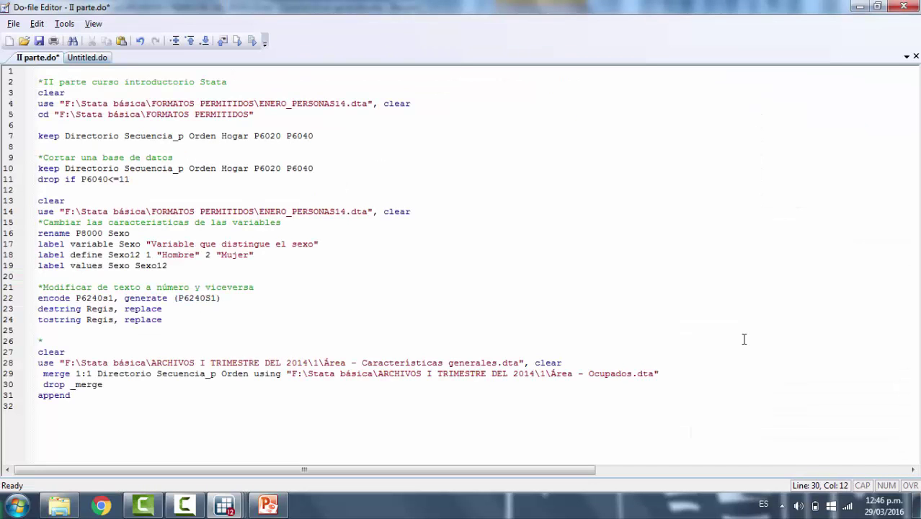
# Step: Add a blank line and a clear command above append in the do-file, and execute only that clear line
pyautogui.press('Return')
pyautogui.write('c')
pyautogui.press('Return')
pyautogui.write('clear')
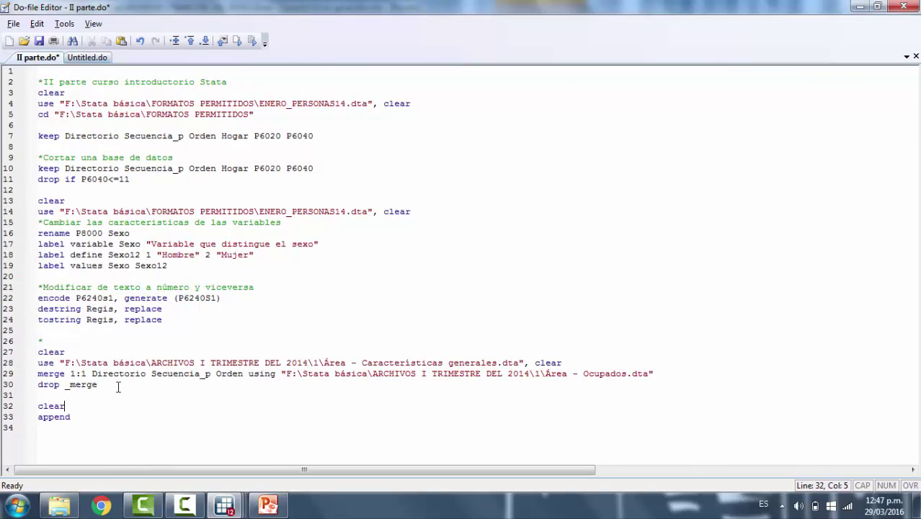
pyautogui.hotkey('alt', 'Tab')
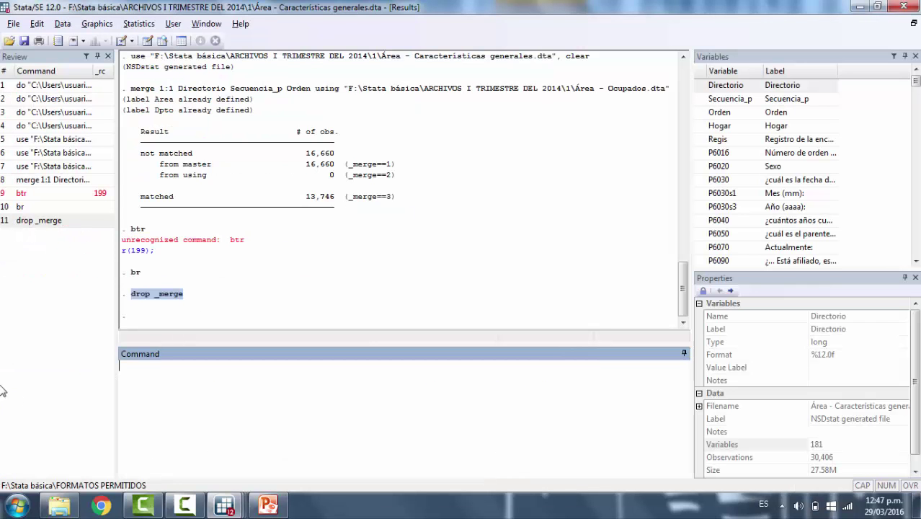
pyautogui.hotkey('alt', 'Tab')
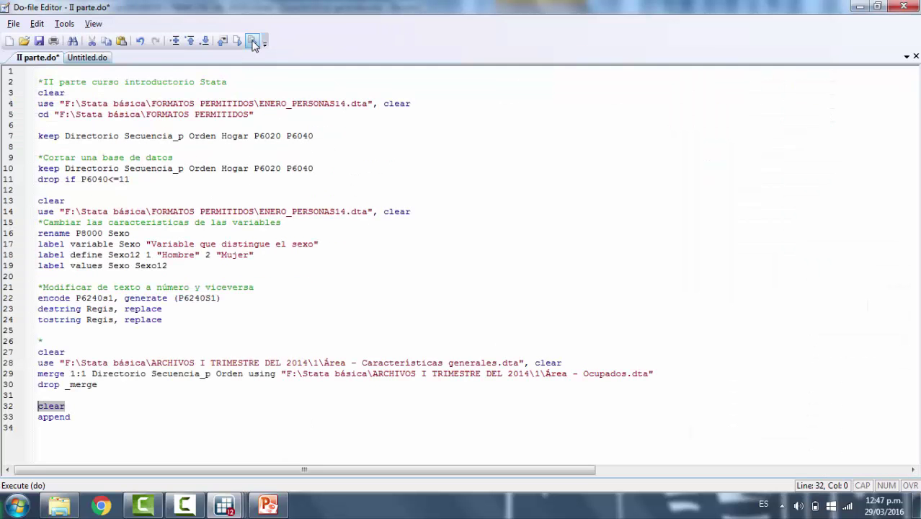
pyautogui.hotkey('ctrl', 'd')
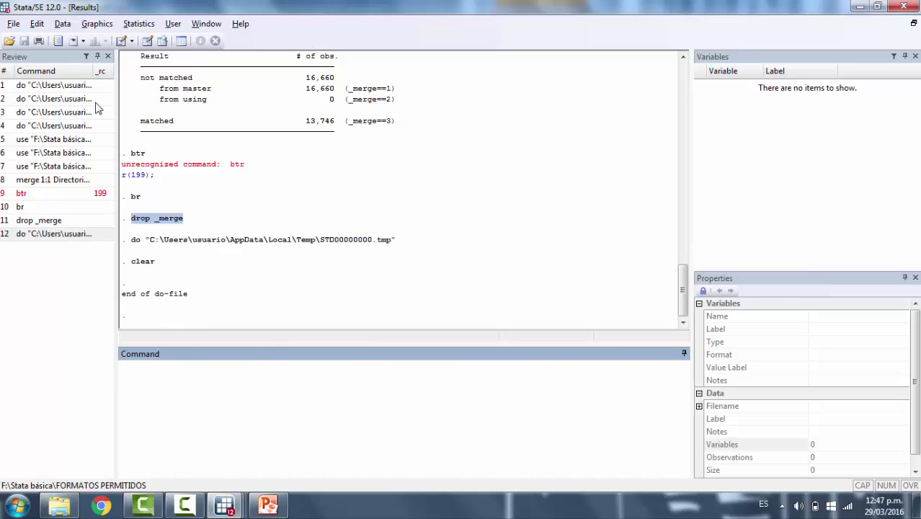
# Step: Open Cabecera - Características generales.dta from folder 1 and copy its use command into the do-file below the new clear line
pyautogui.click(9, 40)
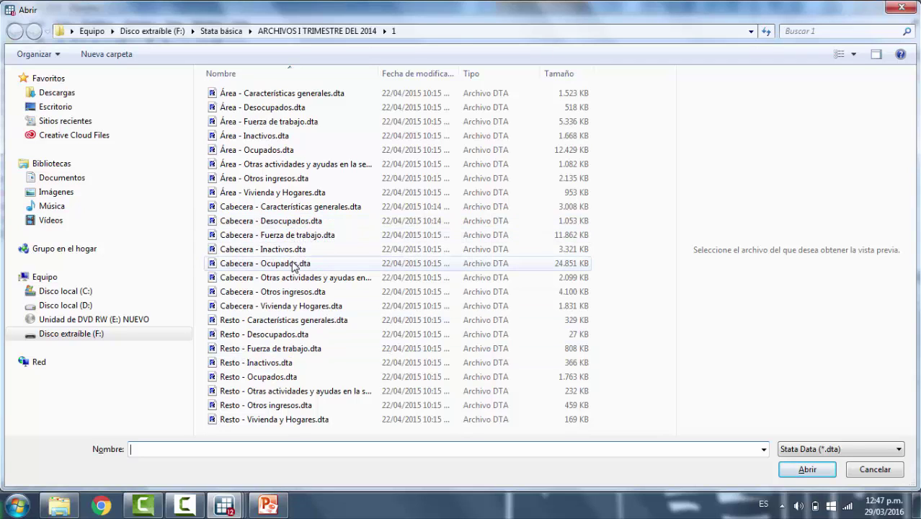
pyautogui.doubleClick(280, 207)
pyautogui.moveTo(613, 286); pyautogui.dragTo(131, 288)
pyautogui.hotkey('ctrl', 'c')
pyautogui.hotkey('alt', 'Tab')
pyautogui.click(84, 404)
pyautogui.press('Return')
pyautogui.hotkey('ctrl', 'v')
# Step: Check the number of observations in the loaded Cabecera - Características generales dataset
pyautogui.hotkey('alt', 'Tab')
pyautogui.click(838, 457)
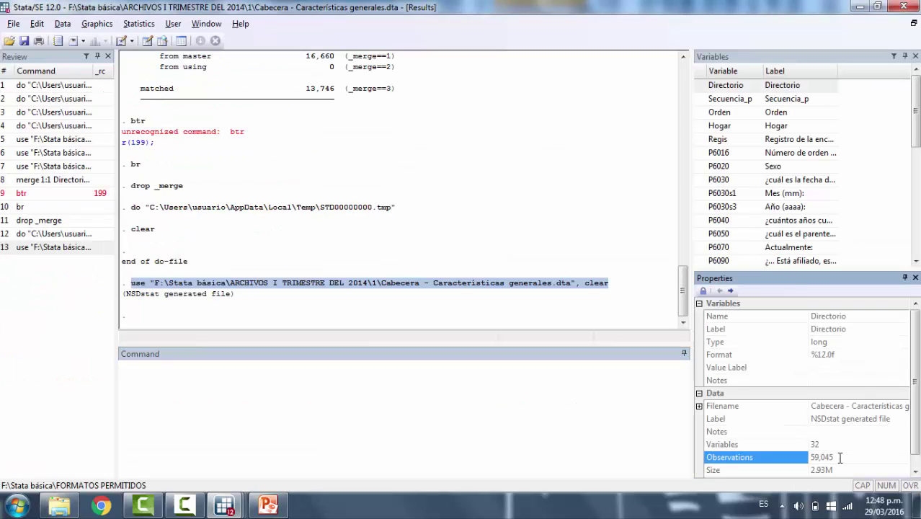
pyautogui.rightClick(821, 459)
pyautogui.click(624, 462)
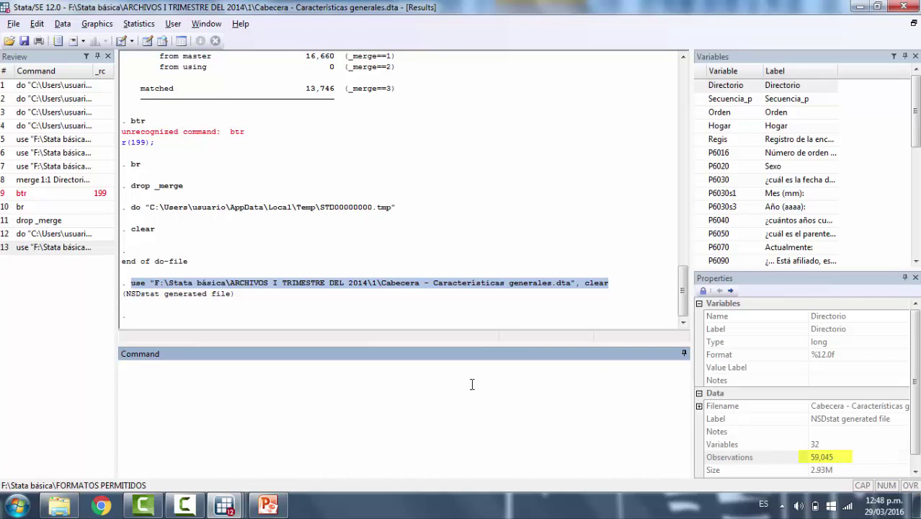
# Step: Complete the append line as append using "F:\Stata básica\ARCHIVOS I TRIMESTRE DEL 2014\1\Resto - Características generales.dta", reusing the Cabecera file path
pyautogui.hotkey('alt', 'Tab')
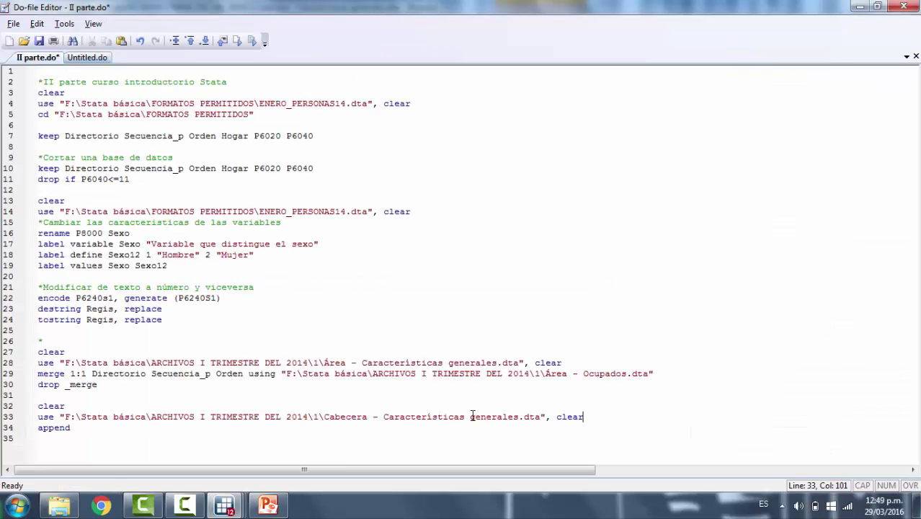
pyautogui.press('Return')
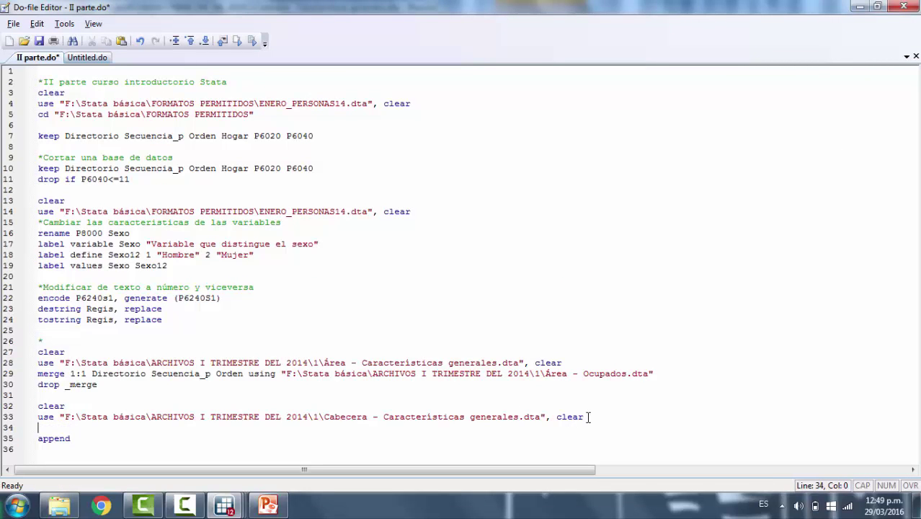
pyautogui.press('Delete')
pyautogui.press('End')
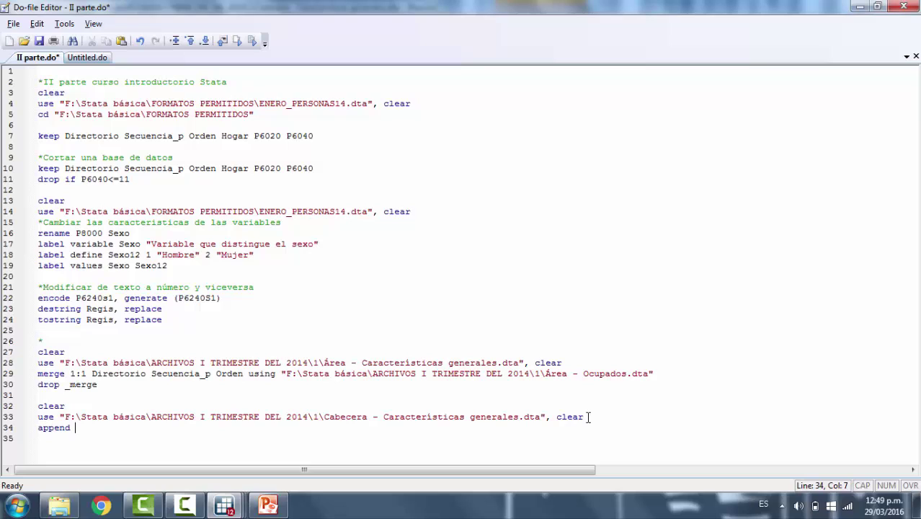
pyautogui.write('using')
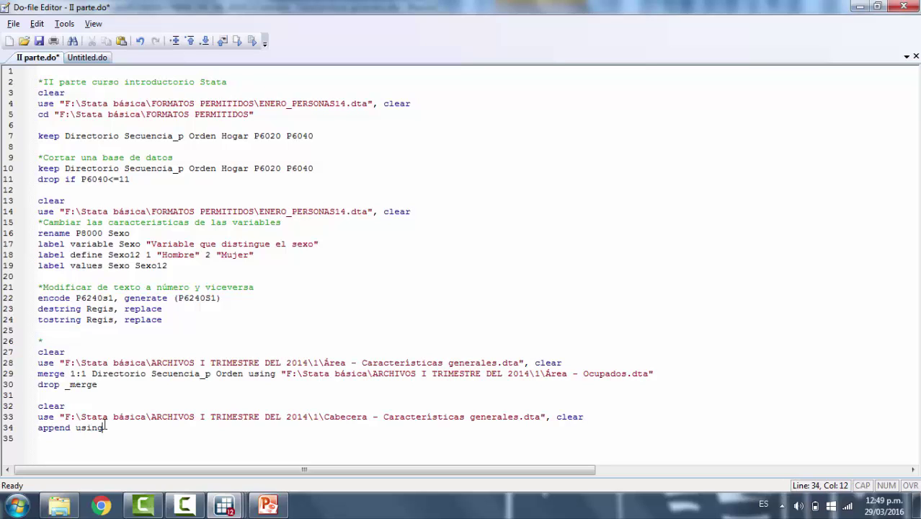
pyautogui.click(143, 436)
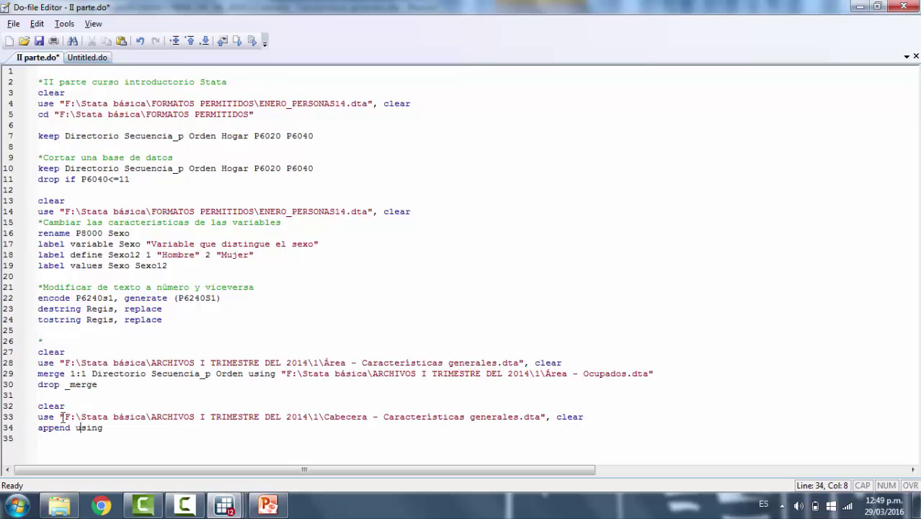
pyautogui.moveTo(60, 417); pyautogui.dragTo(518, 434)
pyautogui.click(210, 428)
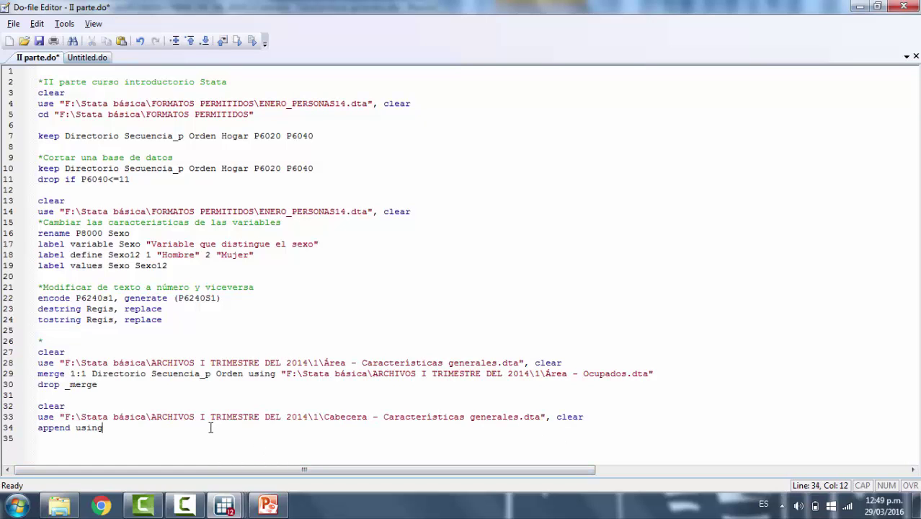
pyautogui.hotkey('ctrl', 'v')
pyautogui.moveTo(414, 432); pyautogui.dragTo(380, 431)
pyautogui.write('Resto')
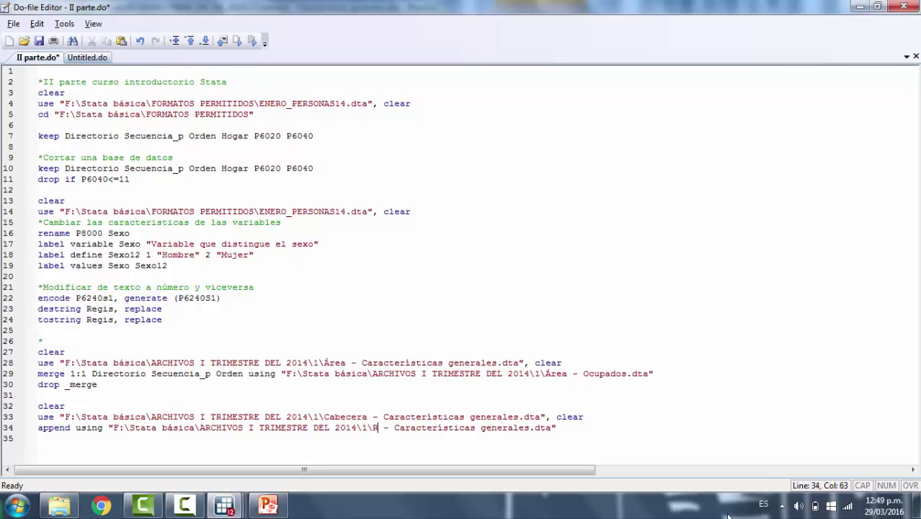
# Step: Save II parte.do and execute only its append using line
pyautogui.hotkey('ctrl', 's')
pyautogui.press('End')
pyautogui.hotkey('shift', 'Home')
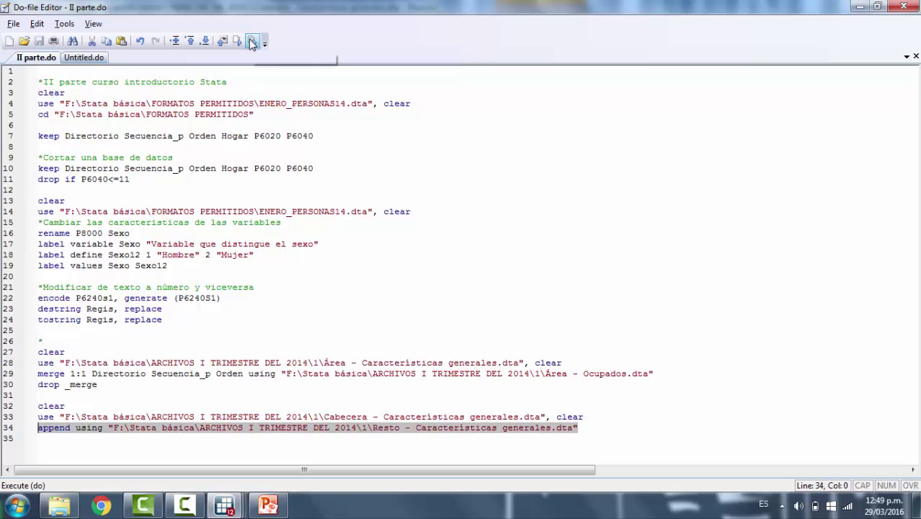
pyautogui.click(255, 42)
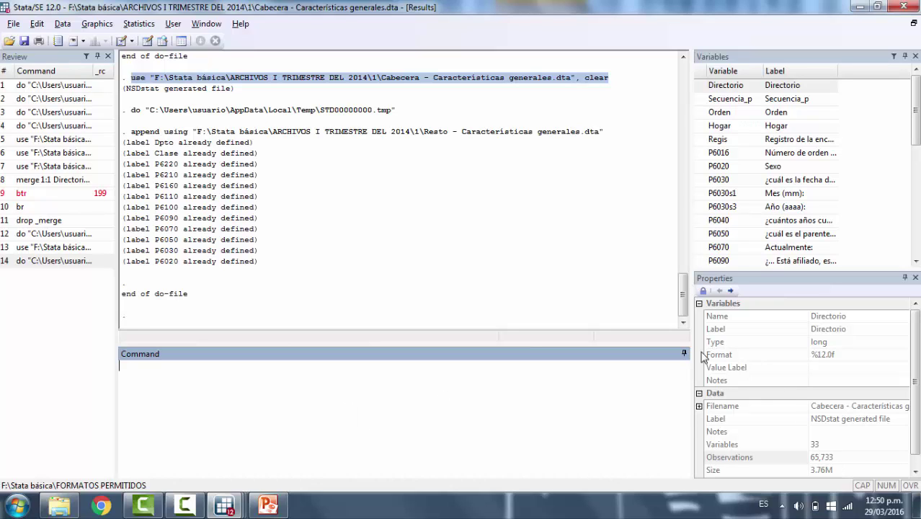
# Step: Check the number of observations after the append, and return to the do-file
pyautogui.click(843, 458)
pyautogui.doubleClick(843, 458)
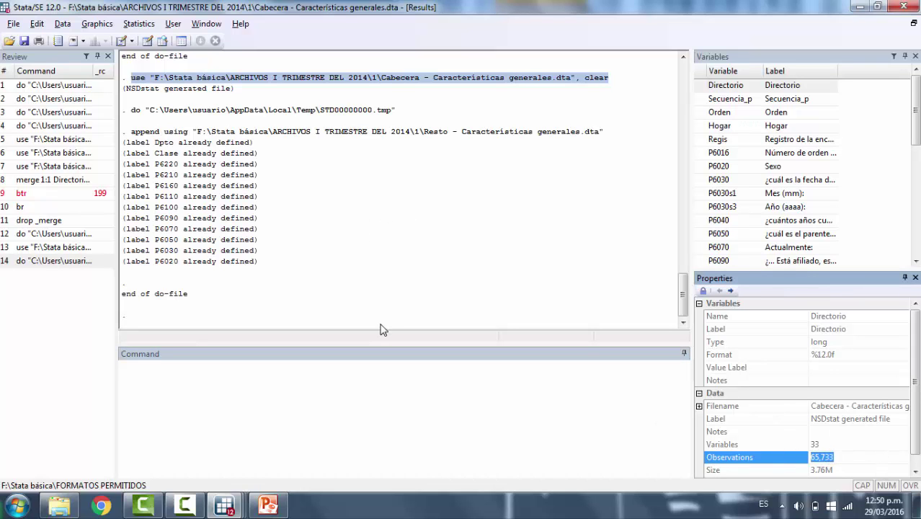
pyautogui.hotkey('alt', 'Tab')
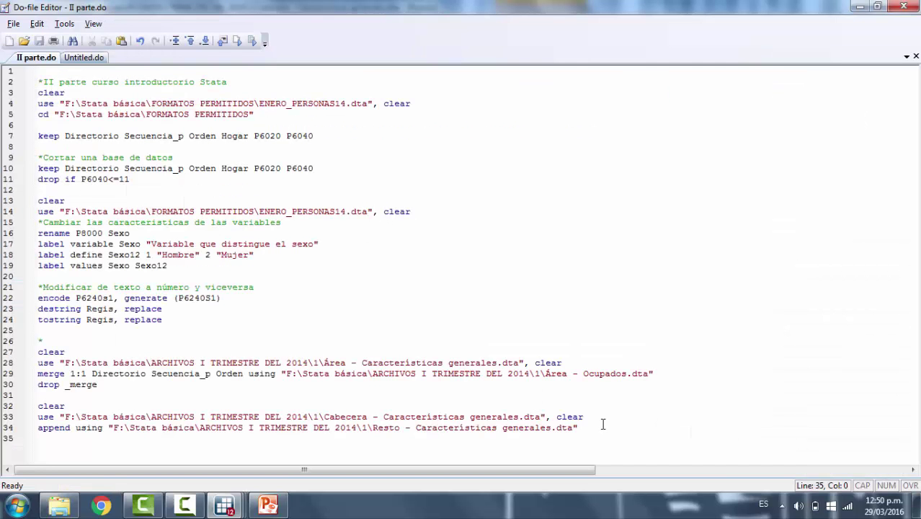